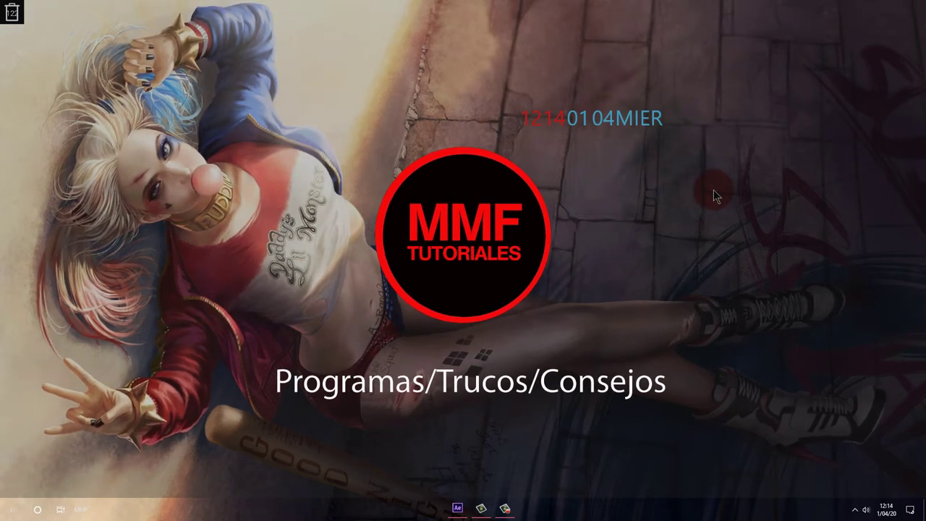
Restore the After Effects window showing the 'Sus' composition of letra sin fondo.aep.
drag(482, 77, 693, 167)
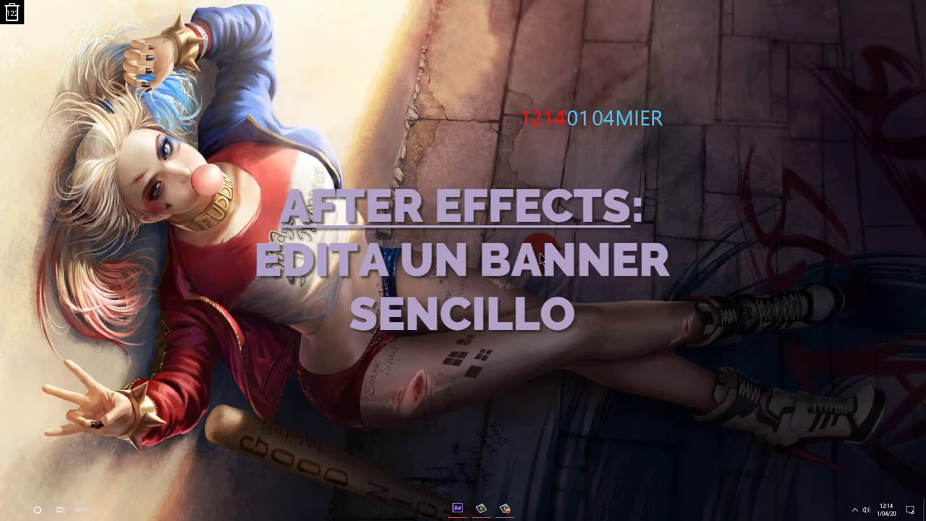
click(463, 509)
Scrub the banner animation, drop the keyboard wallpaper JPG beneath it, and preview again.
mouse_move(394, 400)
mouse_down()
mouse_move(348, 371)
mouse_move(409, 357)
mouse_move(540, 359)
mouse_up()
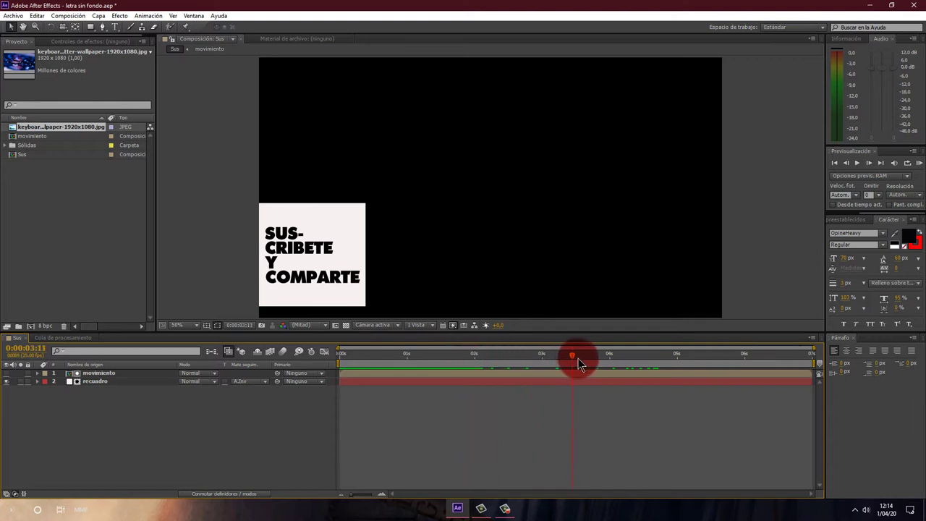
mouse_move(578, 358)
mouse_down()
mouse_move(810, 362)
mouse_move(321, 352)
mouse_up()
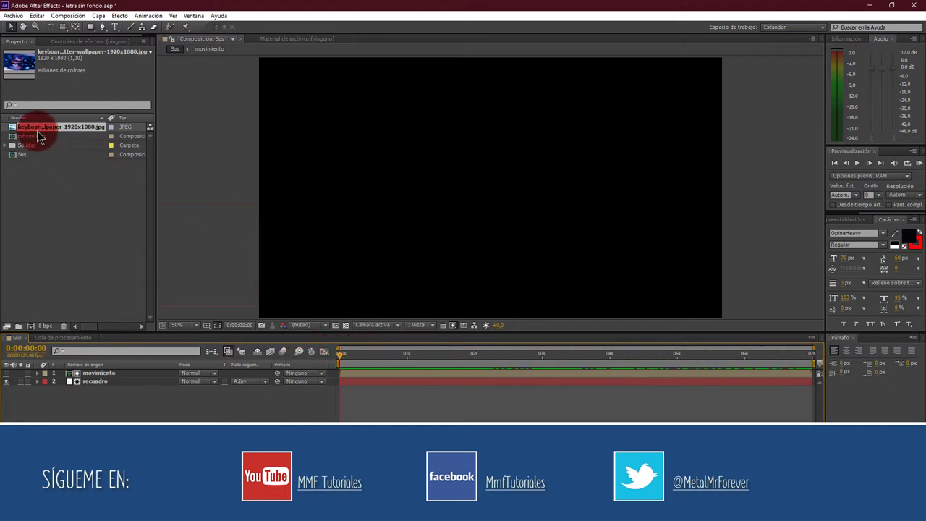
drag(38, 131, 61, 411)
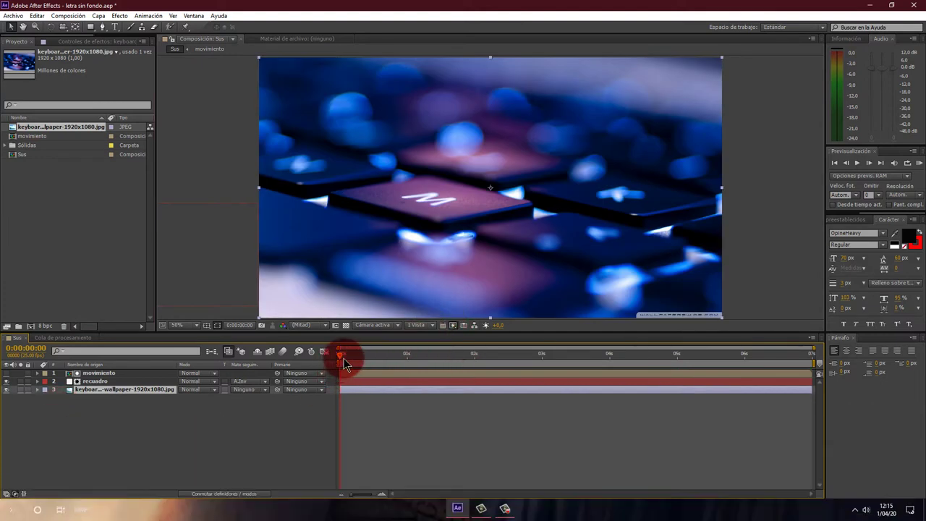
drag(343, 359, 447, 362)
click(304, 281)
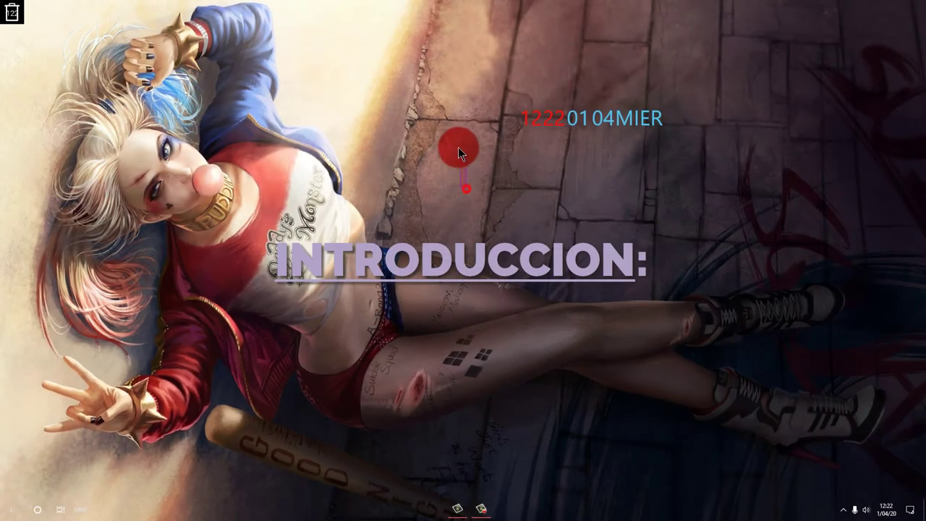
Launch After Effects CS6 and wait for the Welcome dialog over an untitled project.
drag(458, 147, 722, 38)
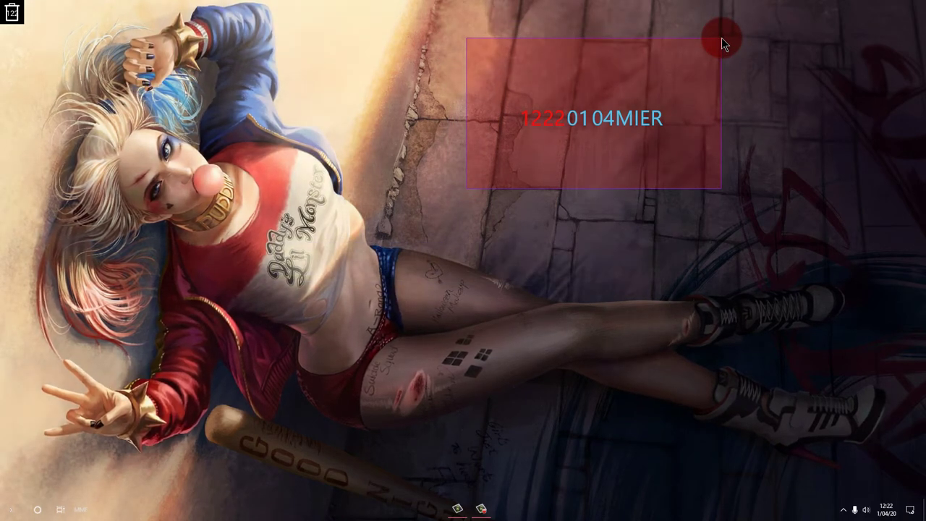
drag(721, 38, 719, 50)
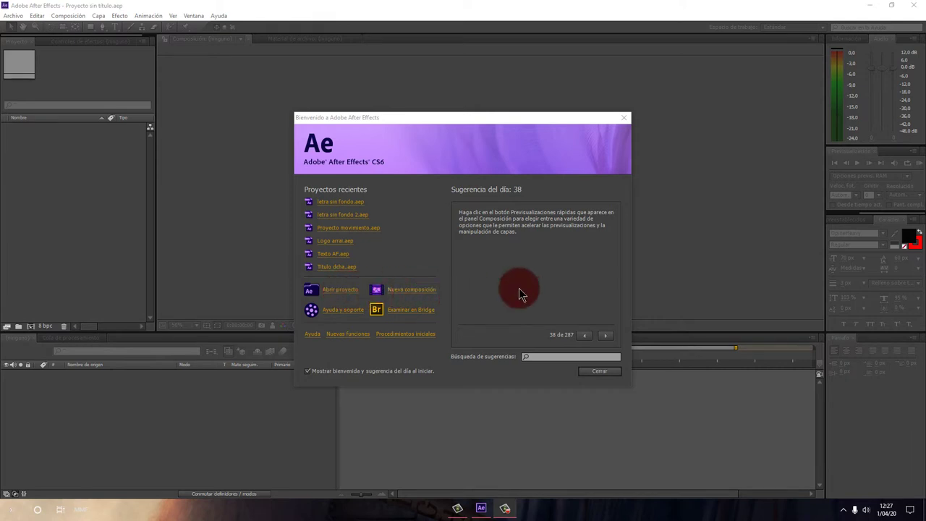
Close the Welcome dialog and create a new empty project via Archivo > Nuevo > Nuevo proyecto.
click(608, 376)
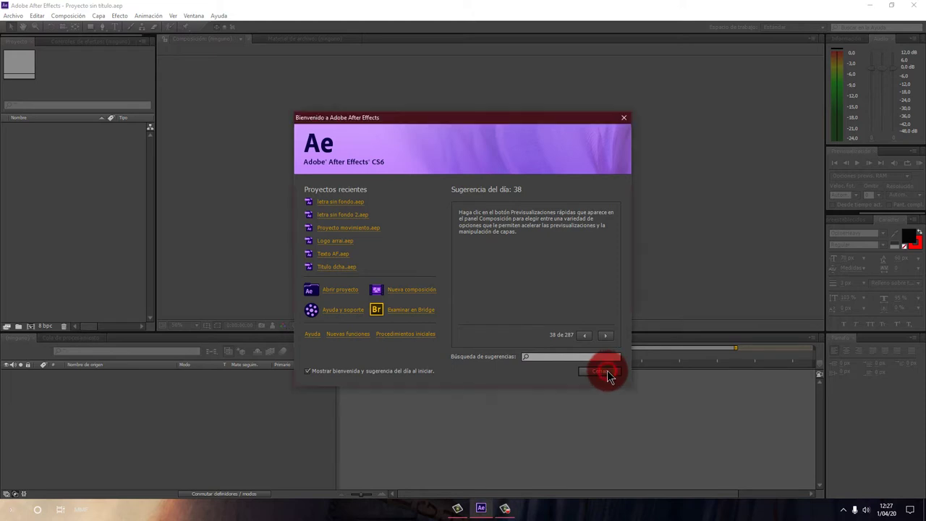
click(608, 372)
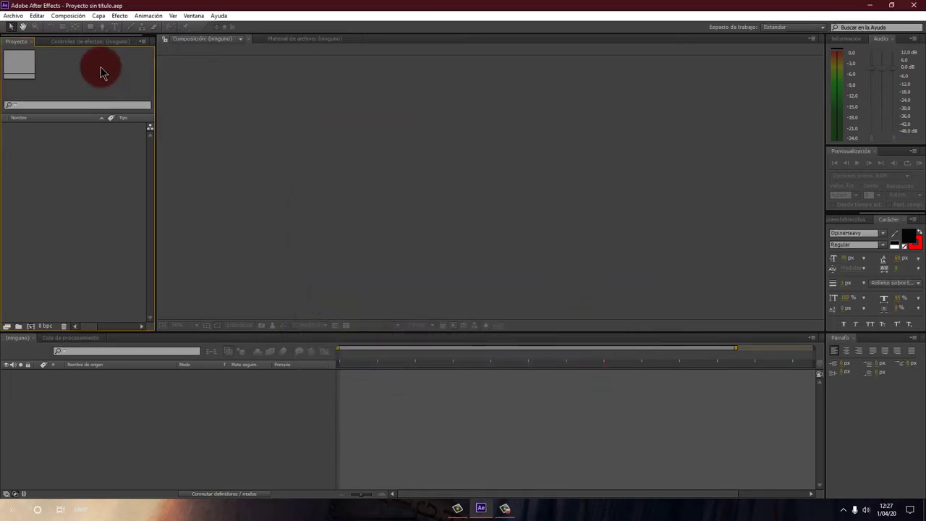
click(16, 17)
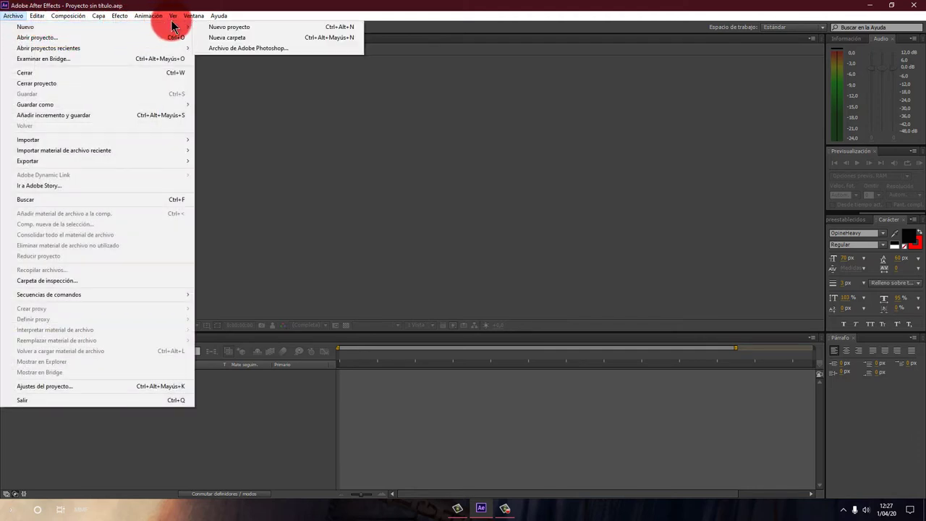
mouse_move(189, 28)
click(217, 28)
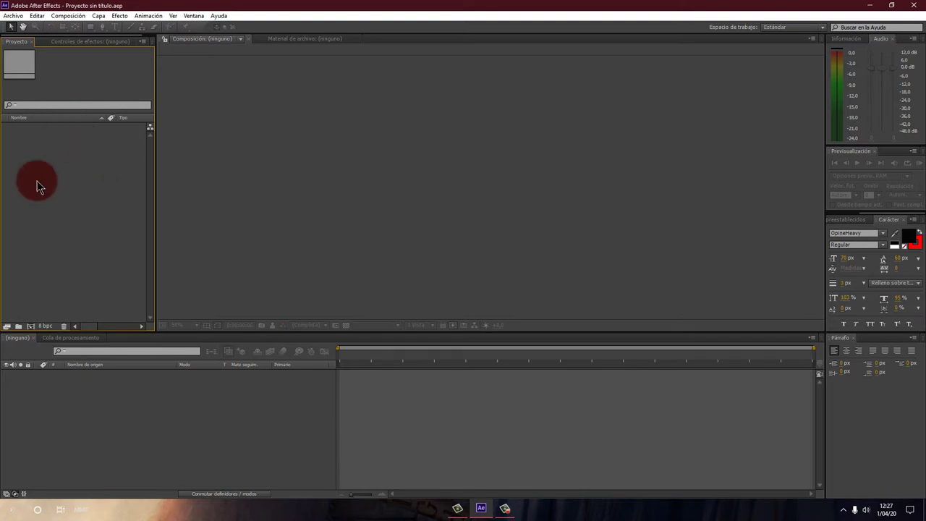
right_click(65, 186)
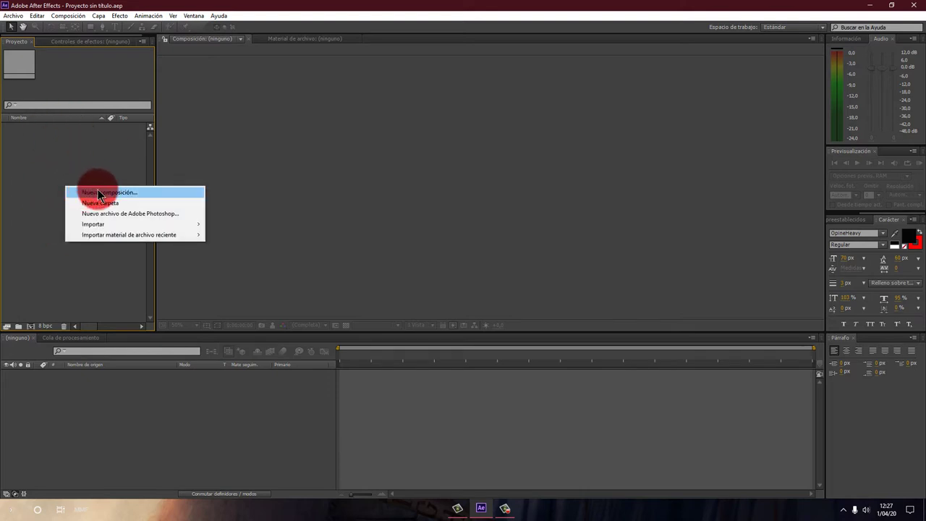
Create composition 'Banner' with HDTV 1080 25 preset, 25 fps and 0:00:07:00 duration.
click(101, 192)
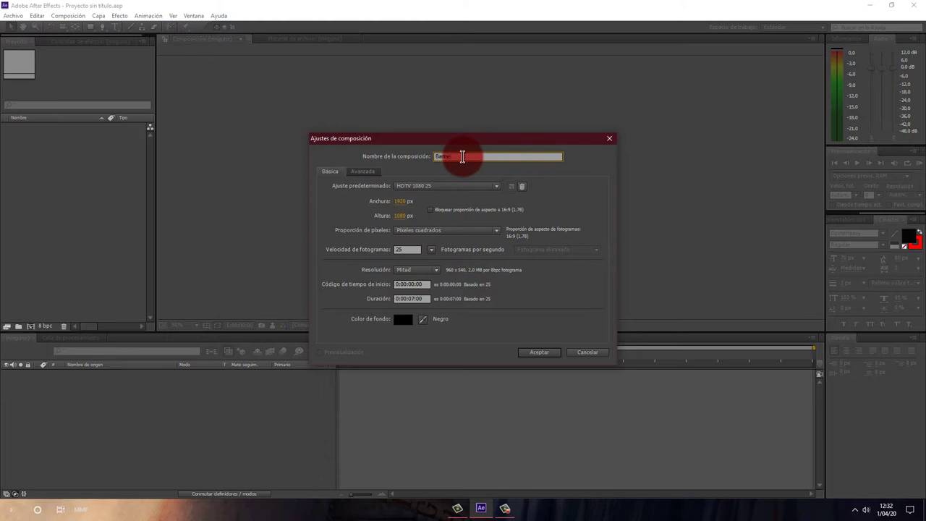
key(Tab)
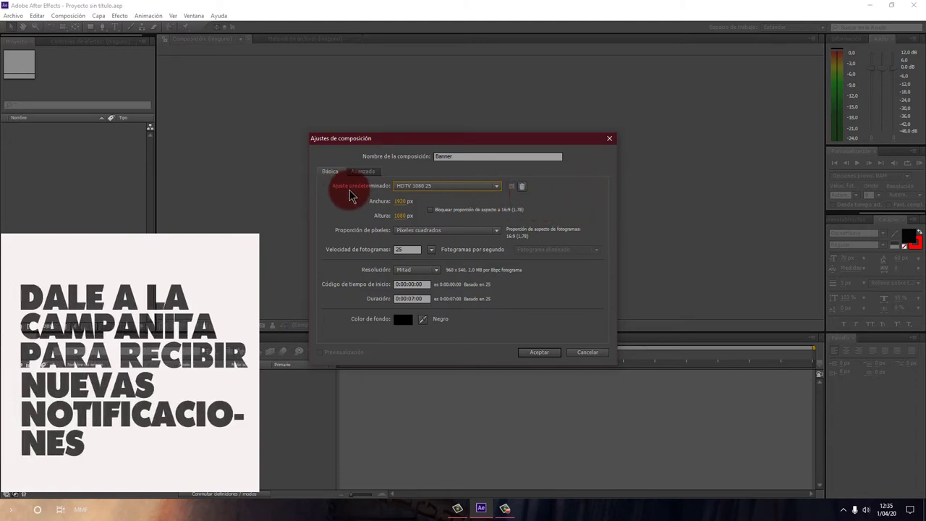
click(498, 188)
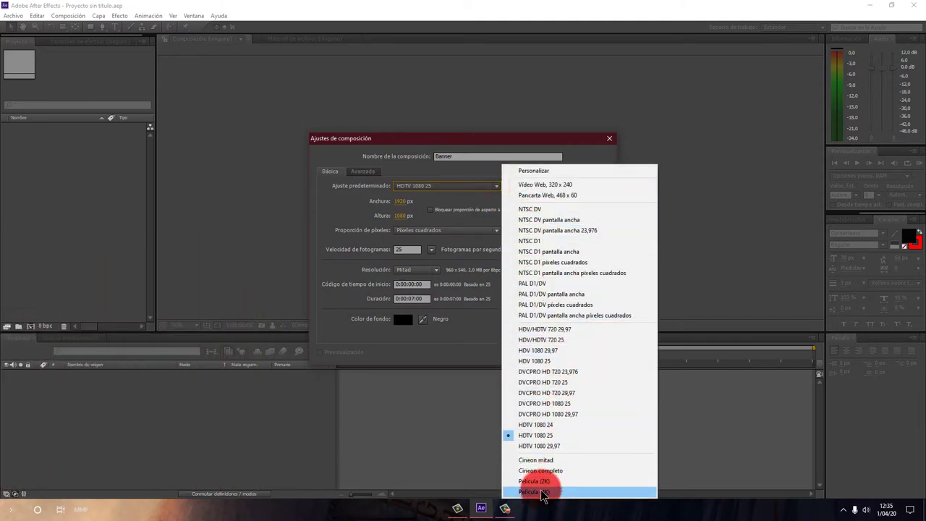
click(531, 436)
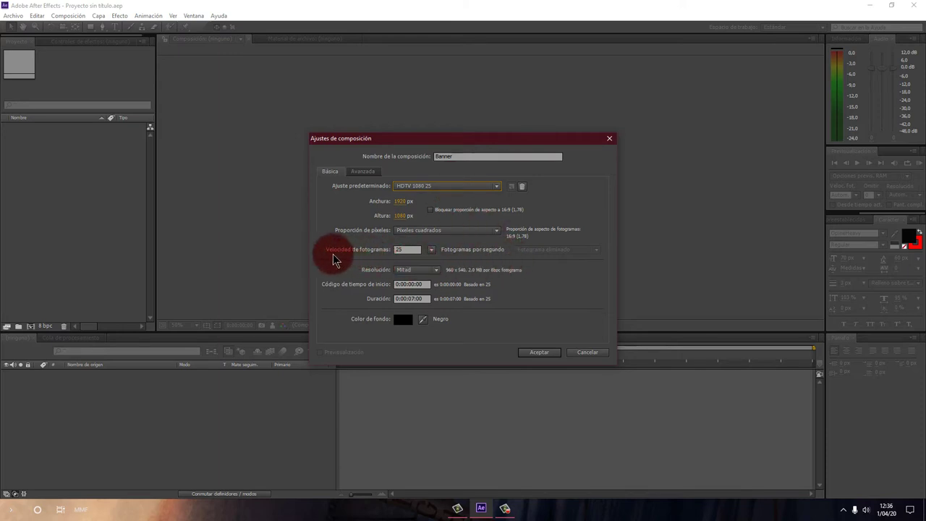
click(405, 250)
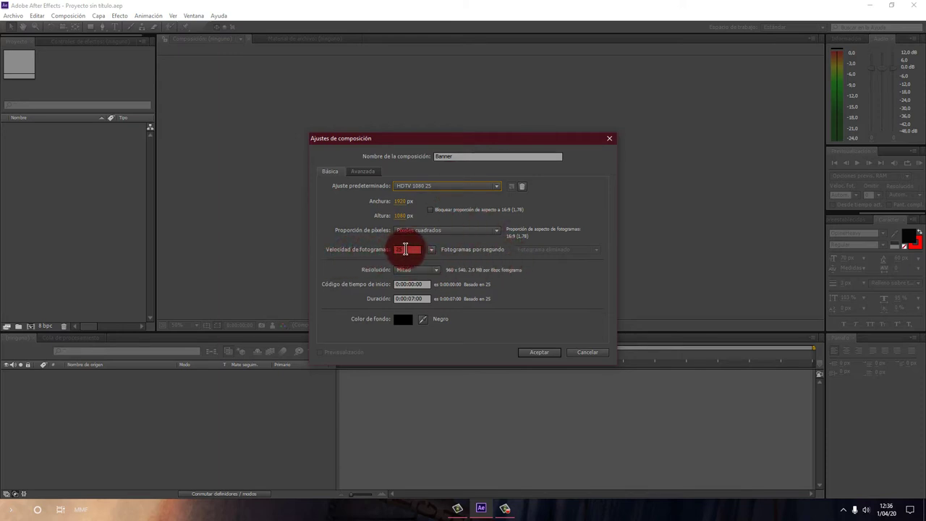
click(414, 265)
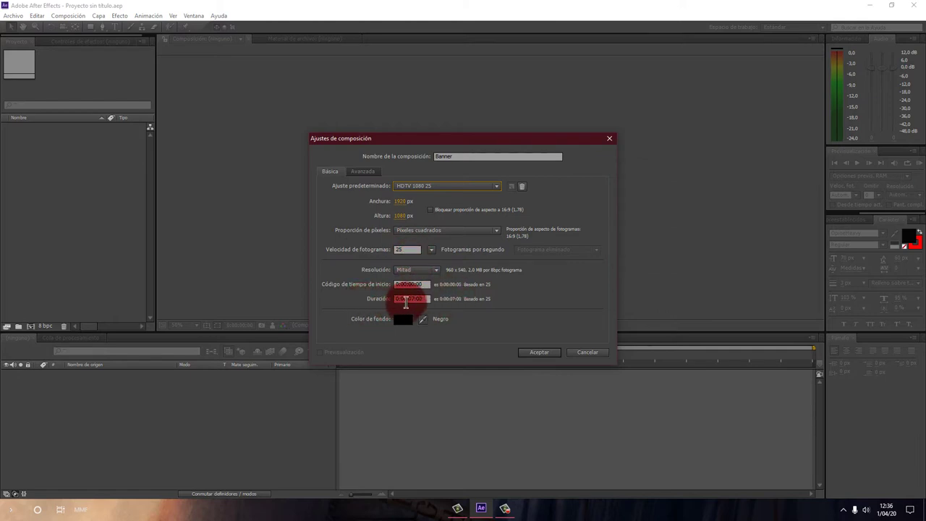
click(415, 301)
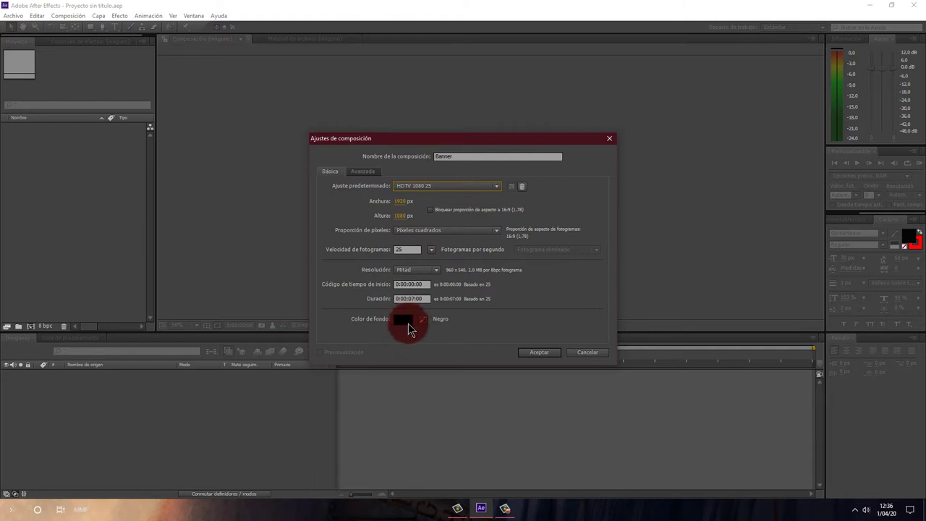
click(542, 355)
Save the project as 'Proyecto video tutorial.aep' and turn on the Banner viewer's transparency grid.
click(265, 191)
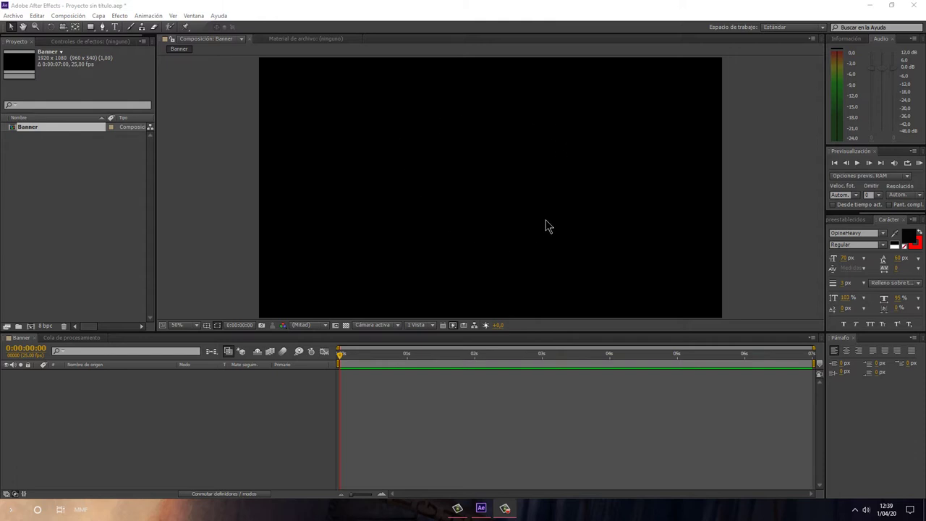
click(346, 325)
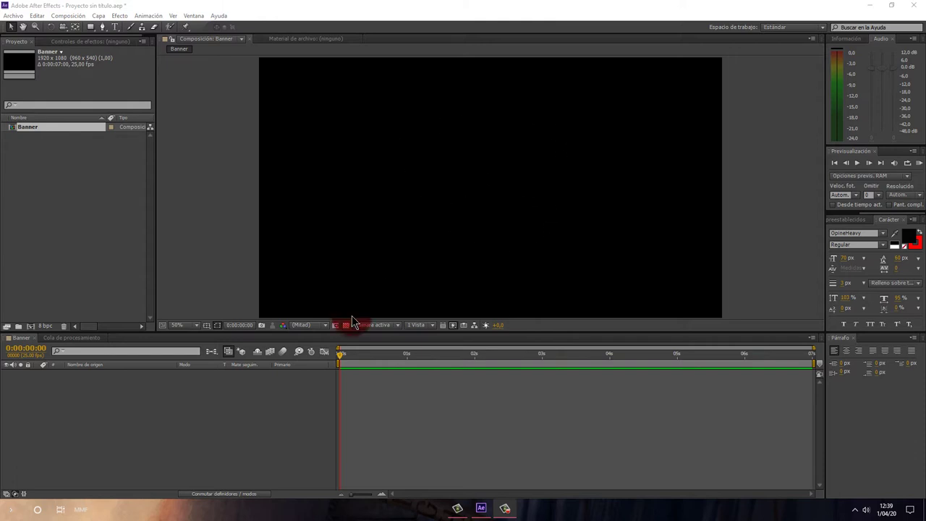
click(253, 325)
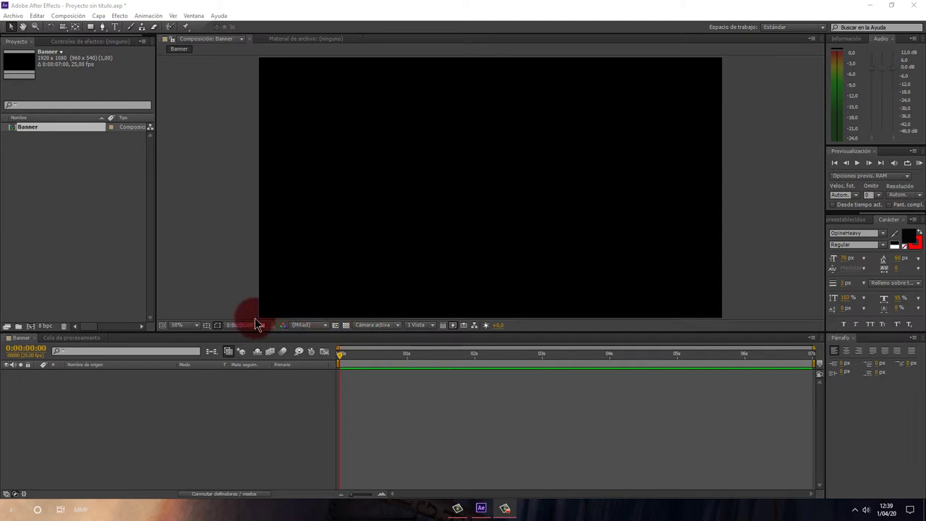
click(289, 52)
click(359, 340)
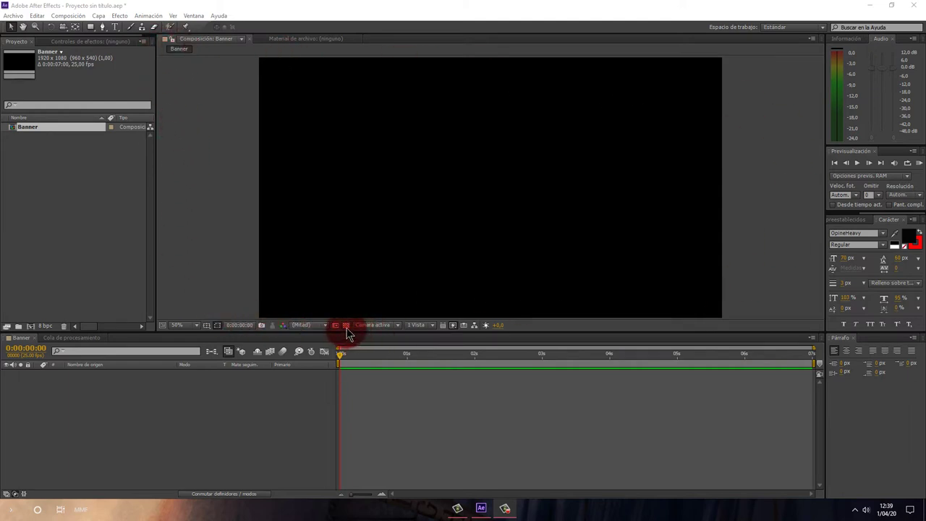
click(346, 325)
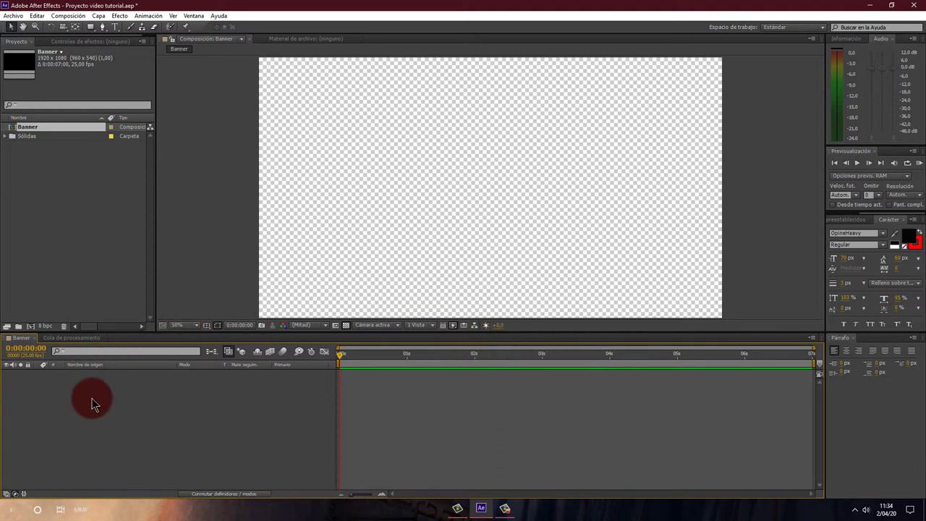
Add a new solid layer to Banner and name it Recuadro.
right_click(131, 413)
mouse_move(164, 310)
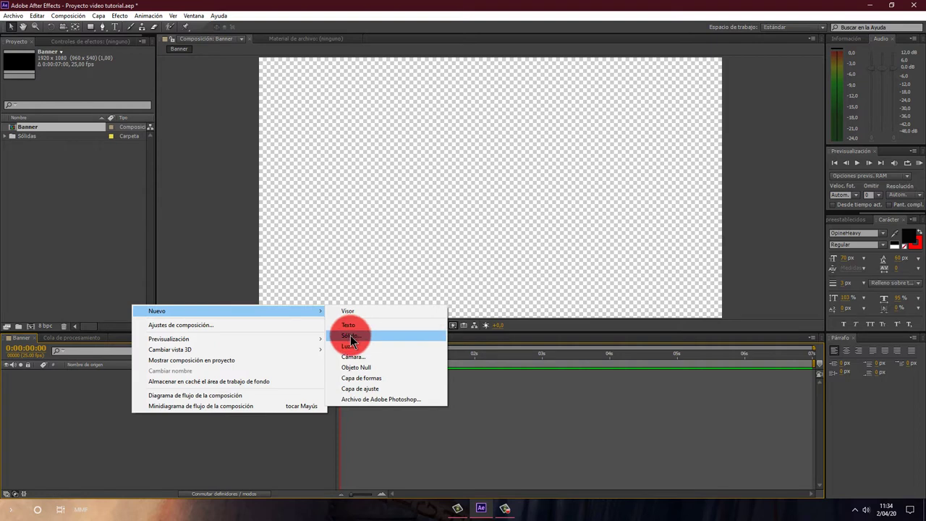
click(351, 338)
click(461, 152)
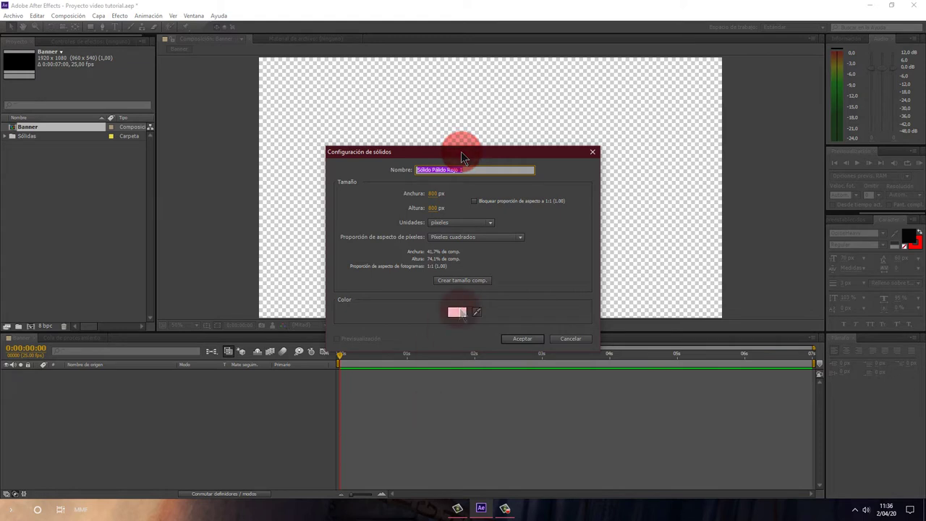
click(476, 169)
double_click(476, 169)
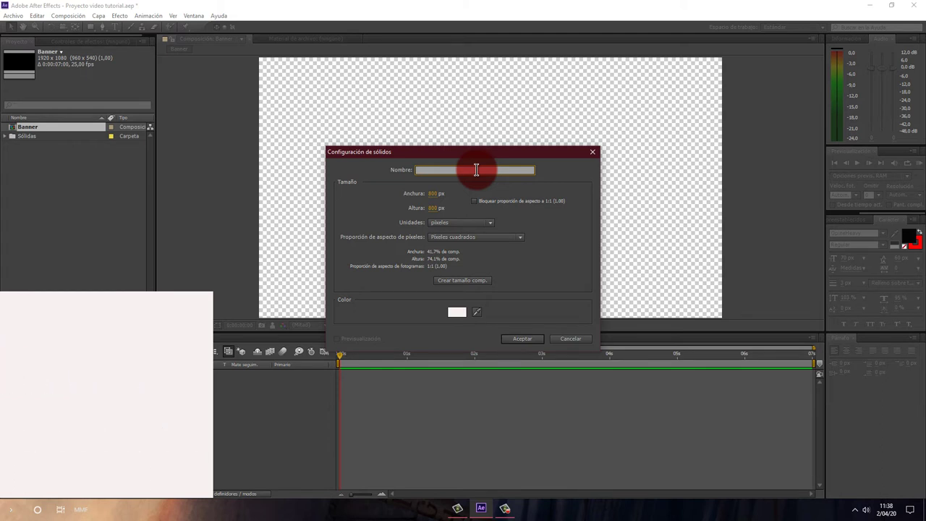
text(Re)
text(cuai)
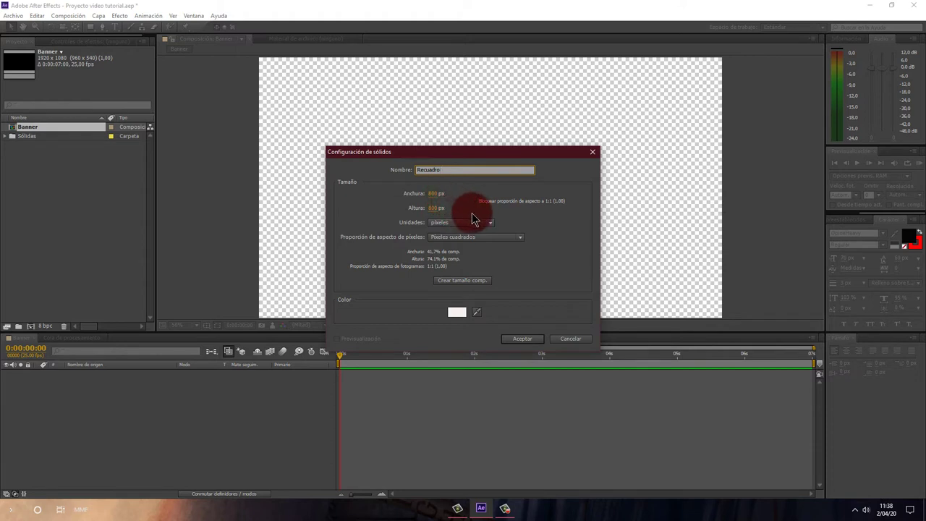
Make the solid 500 × 500 px with colour F7F0F0 and create it.
click(434, 194)
text(500)
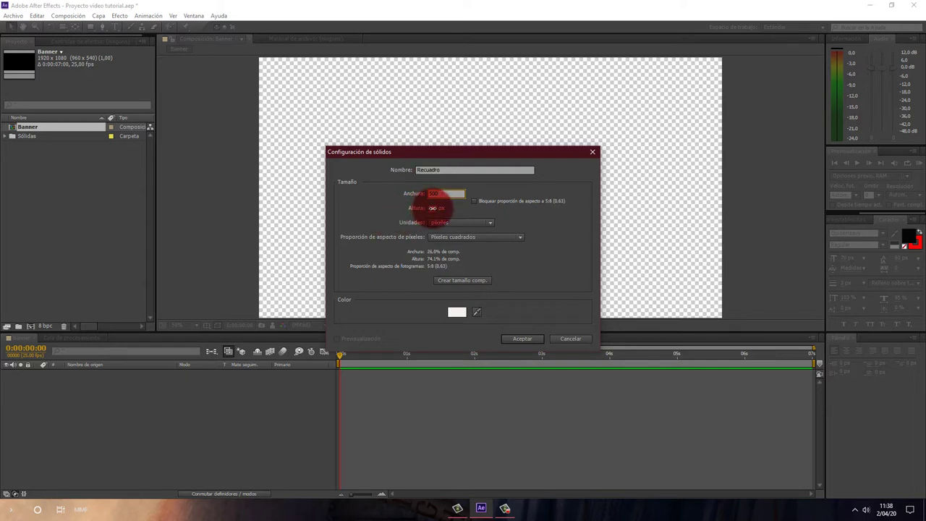
key(Tab)
text(500)
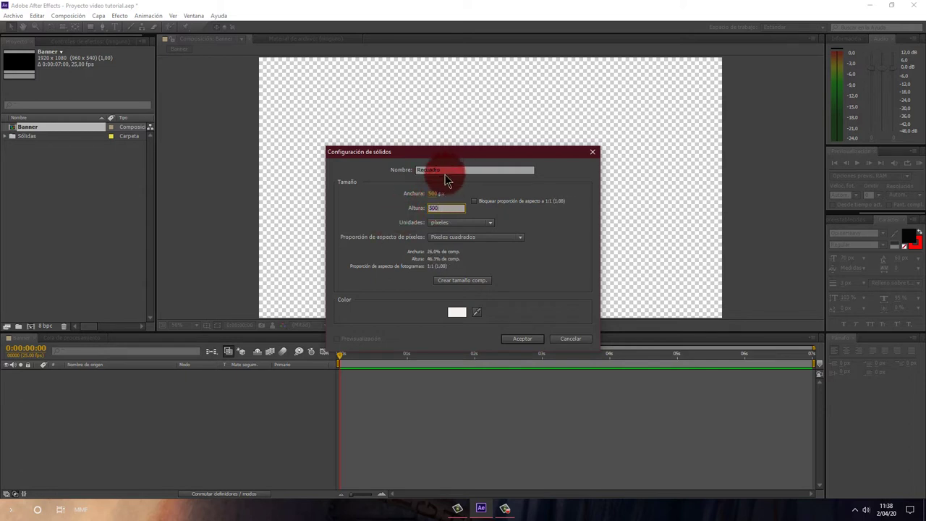
key(Return)
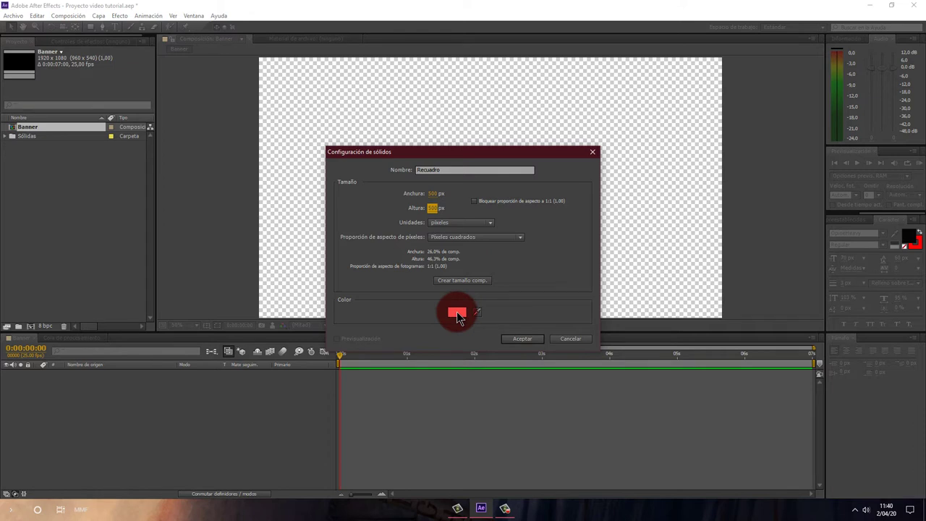
click(457, 315)
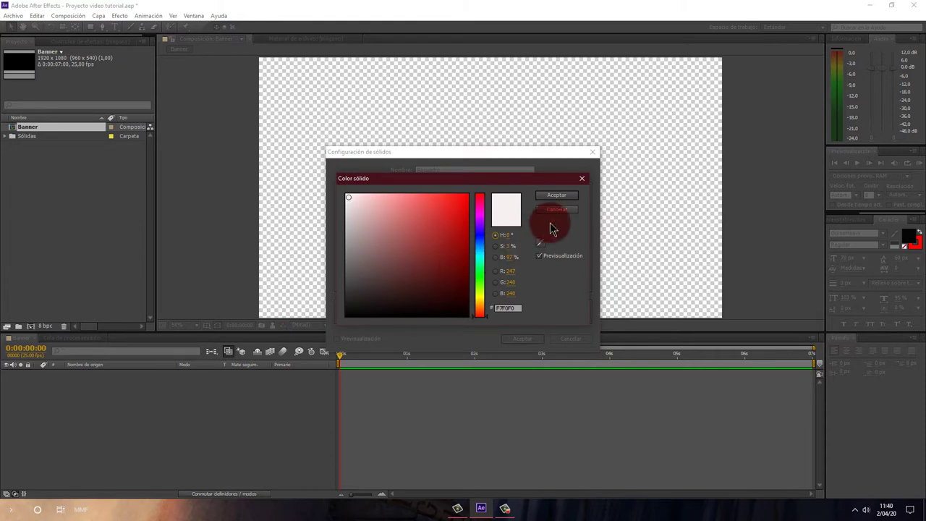
click(582, 178)
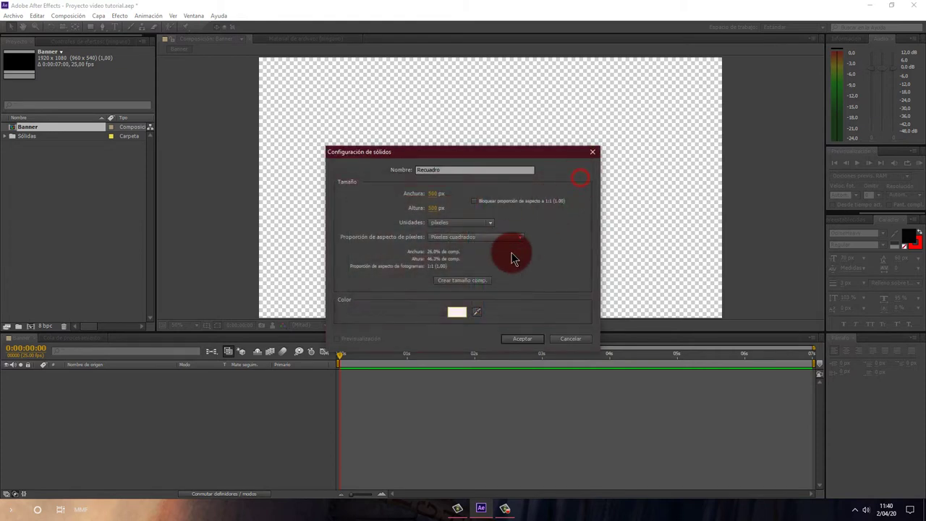
click(521, 338)
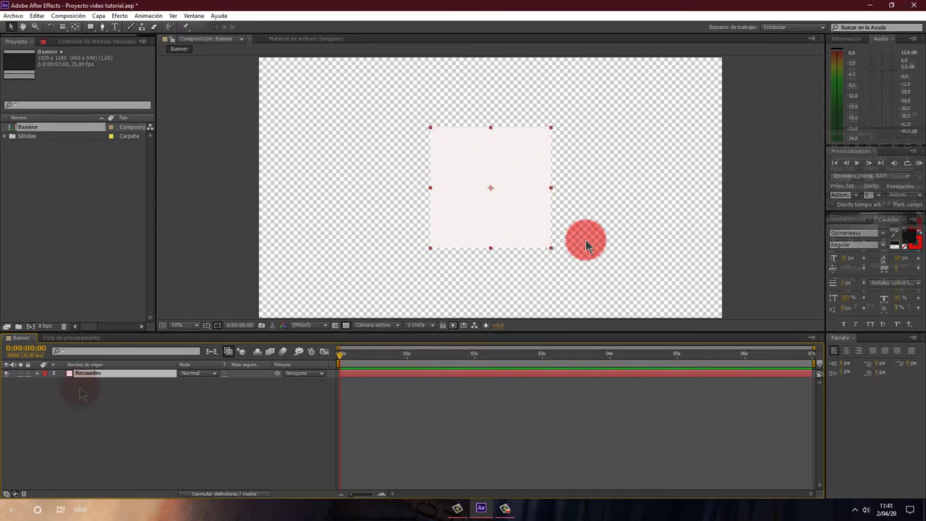
Scrub Recuadro's Transformar Escala and Posición to park the square in the lower-left corner.
click(33, 375)
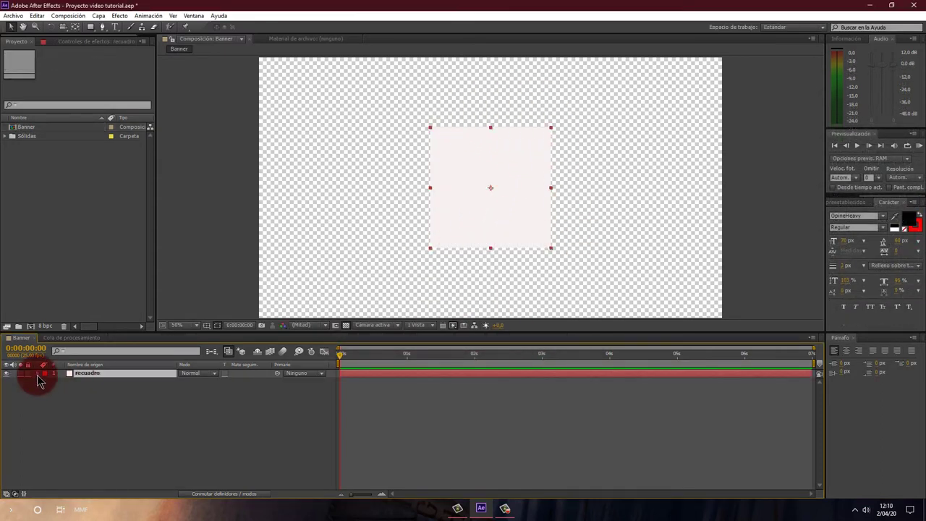
click(37, 373)
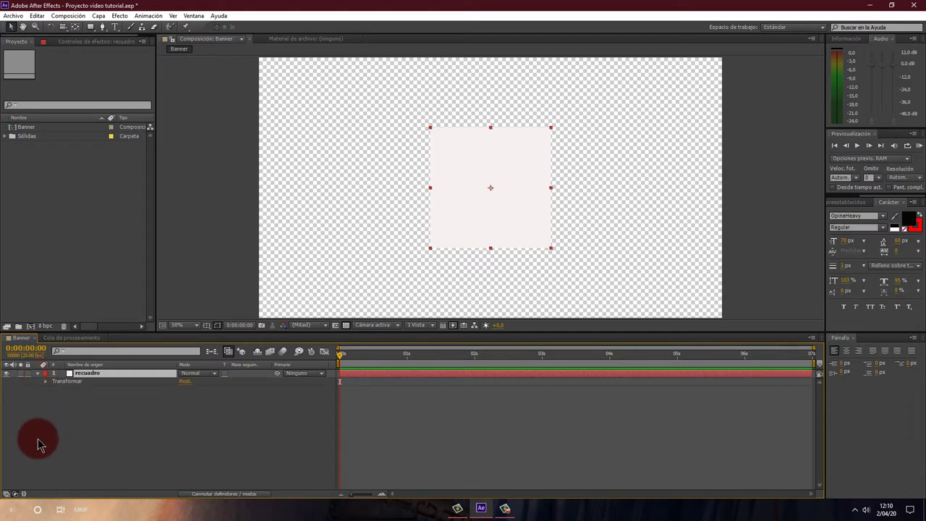
click(45, 381)
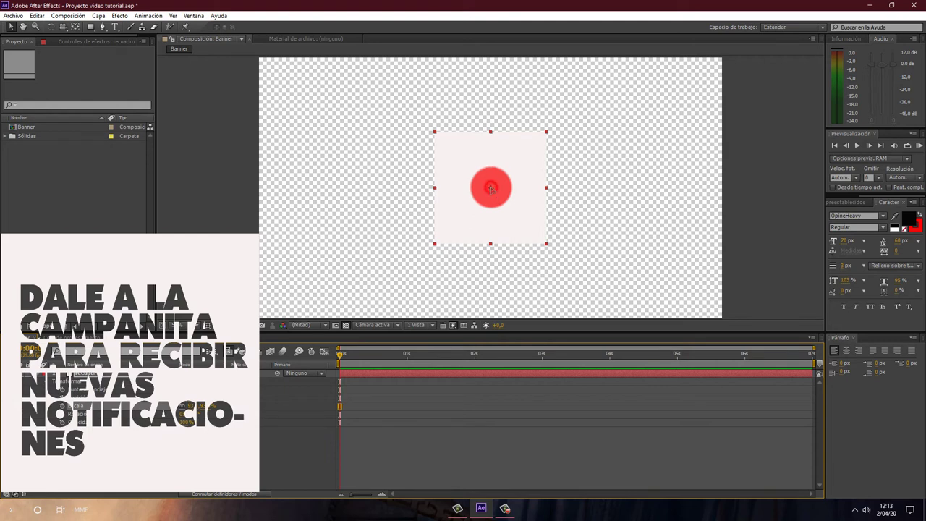
drag(491, 187, 316, 252)
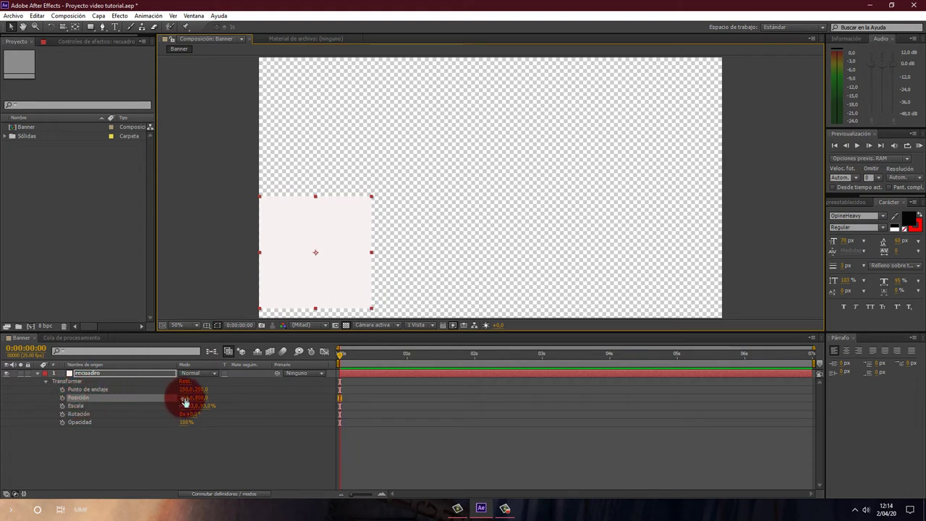
mouse_move(184, 400)
mouse_down()
mouse_move(142, 399)
mouse_move(181, 398)
mouse_up()
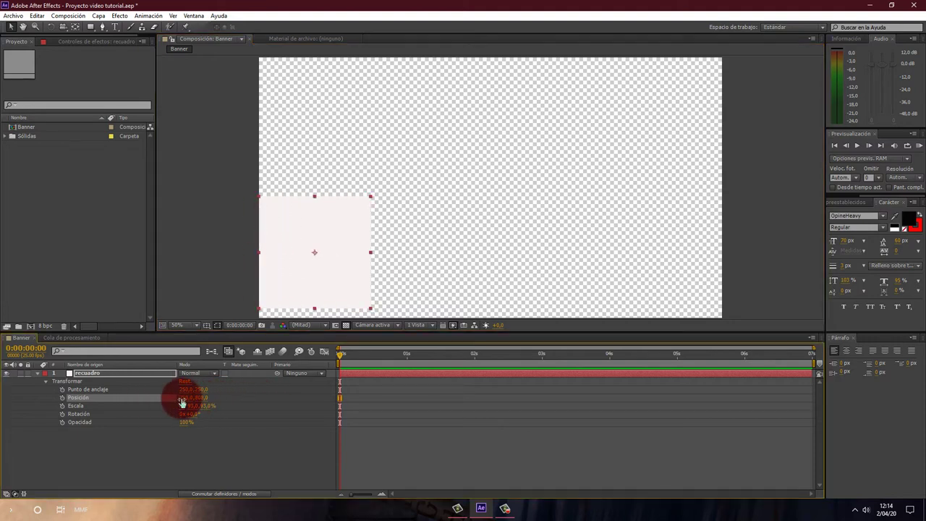
drag(202, 400, 206, 398)
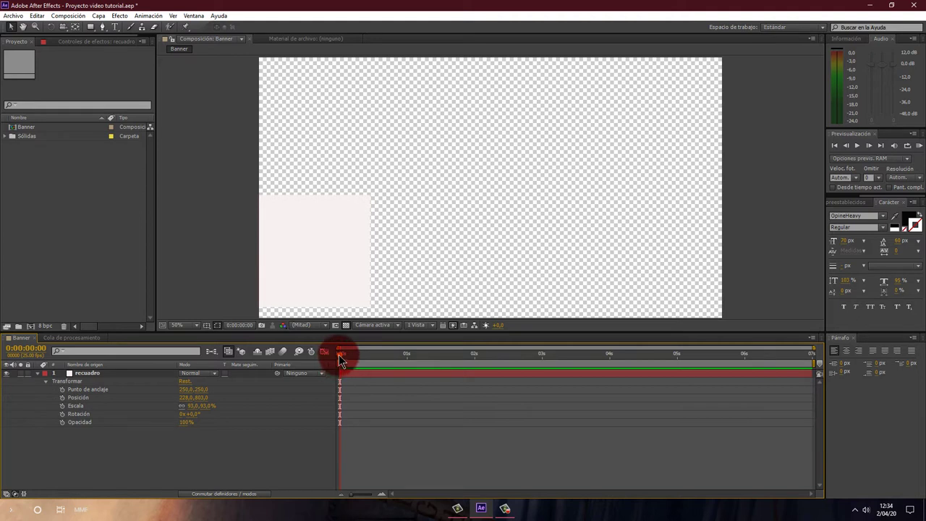
mouse_move(335, 359)
mouse_down()
mouse_move(409, 359)
mouse_move(373, 367)
mouse_up()
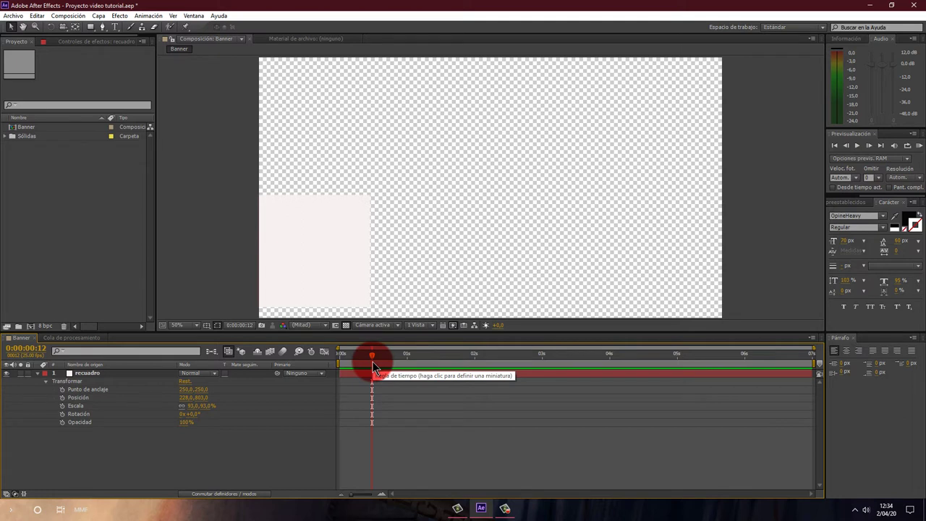
drag(372, 361, 370, 361)
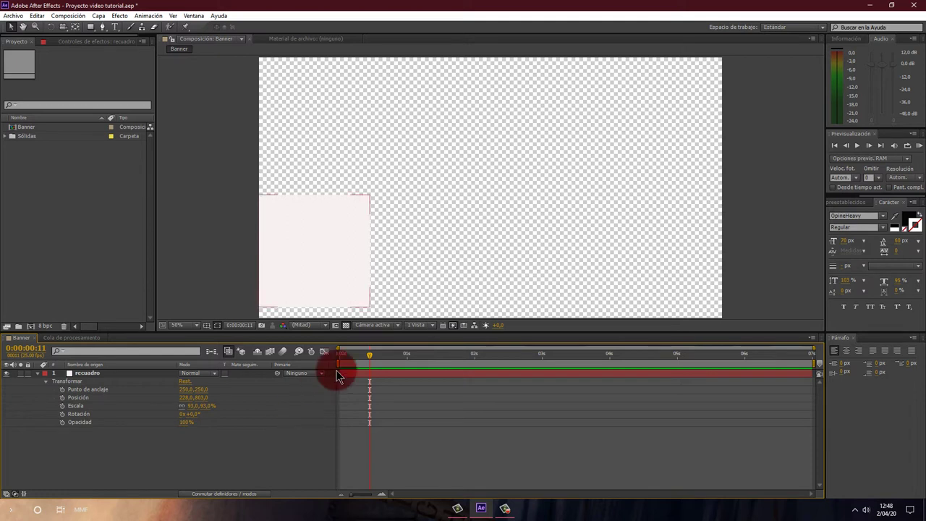
drag(369, 354, 318, 369)
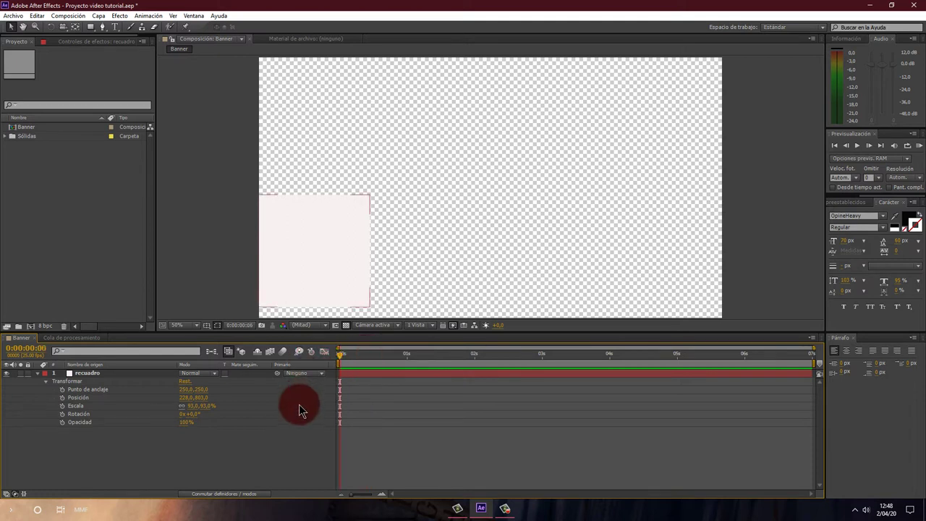
click(287, 260)
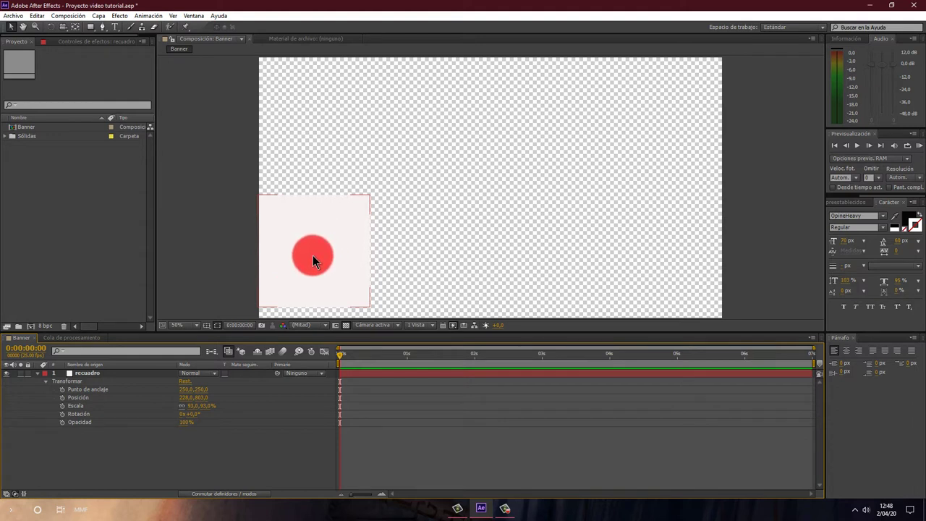
click(217, 263)
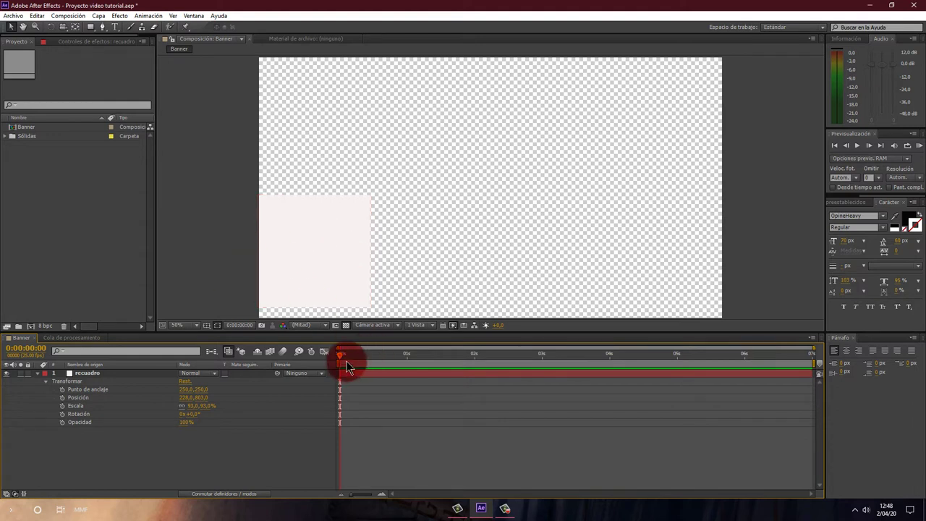
click(326, 292)
click(65, 390)
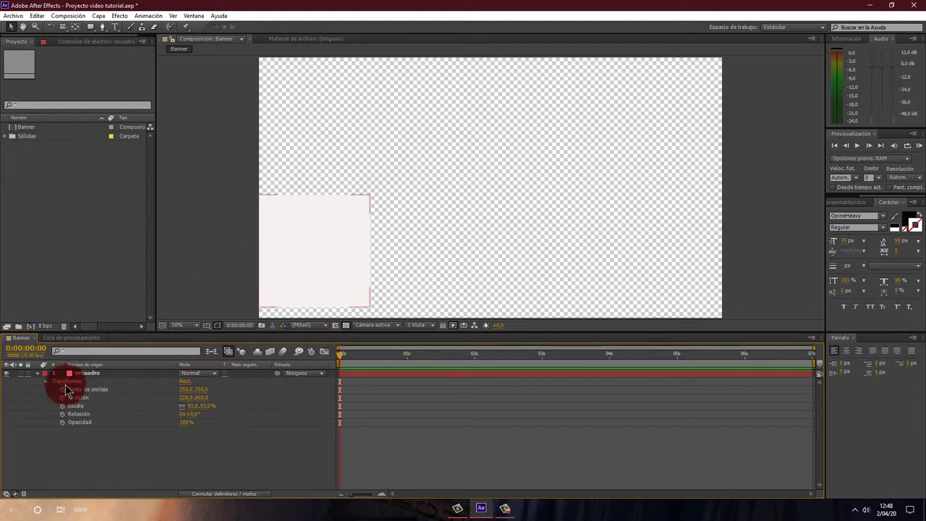
Slide Recuadro off the left edge to -235, 803 and set a Posición keyframe at 0 s.
shift+click(78, 414)
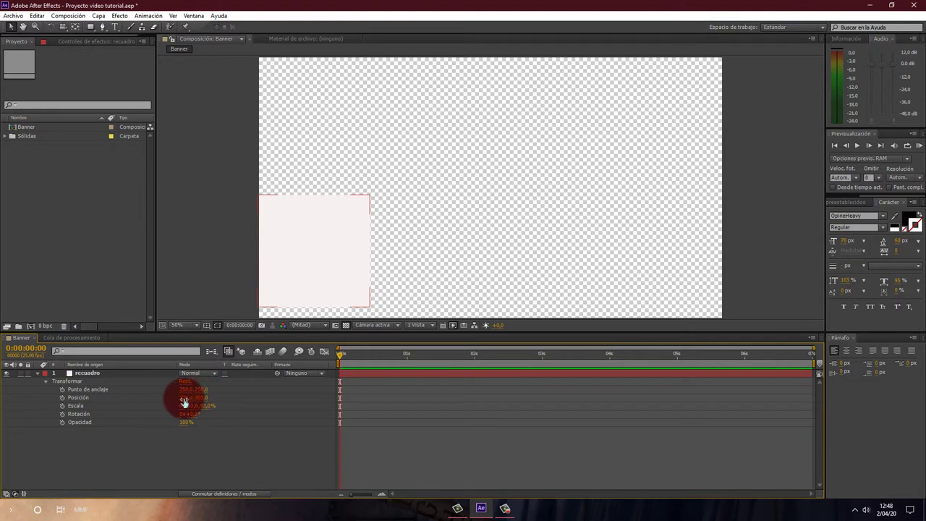
drag(184, 401, 112, 401)
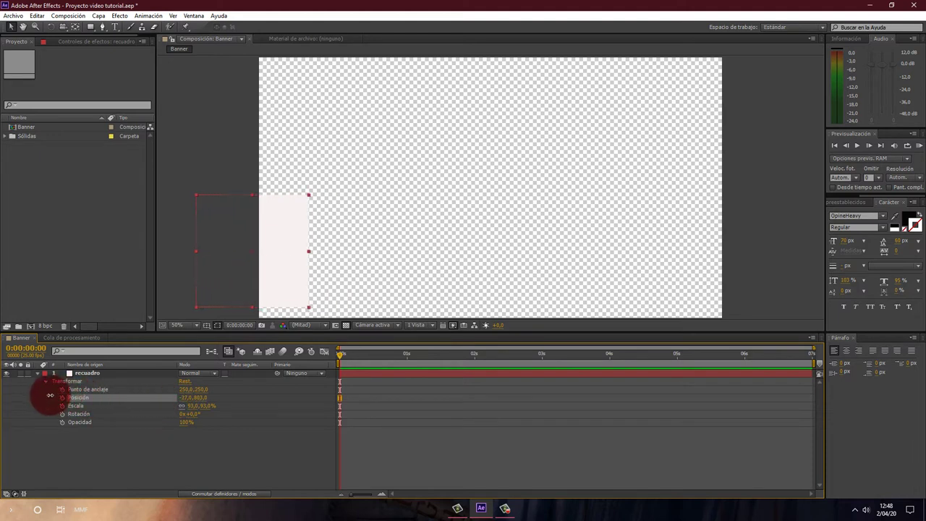
drag(113, 401, 25, 399)
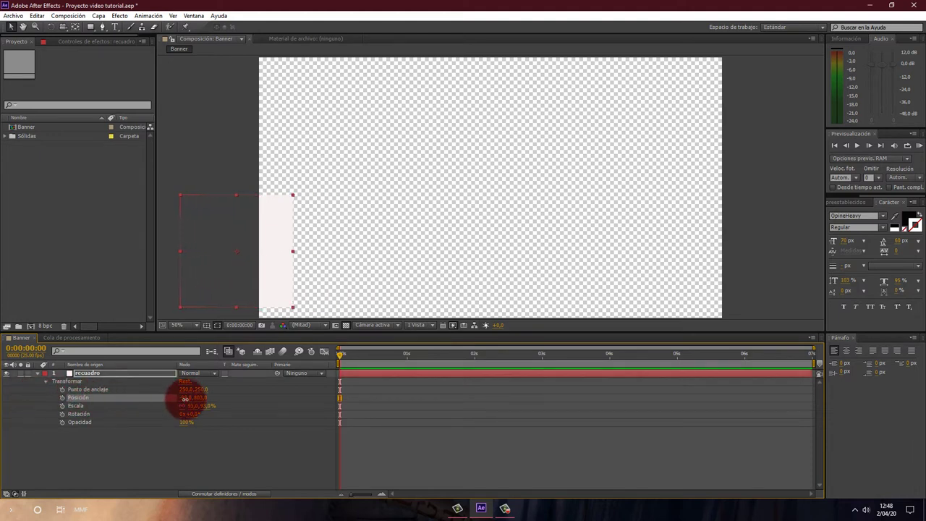
drag(187, 398, 118, 400)
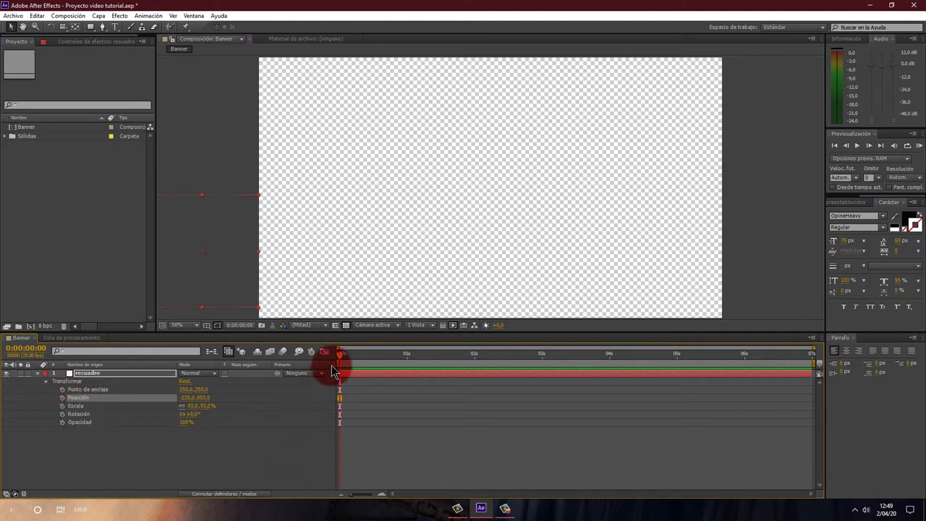
click(62, 398)
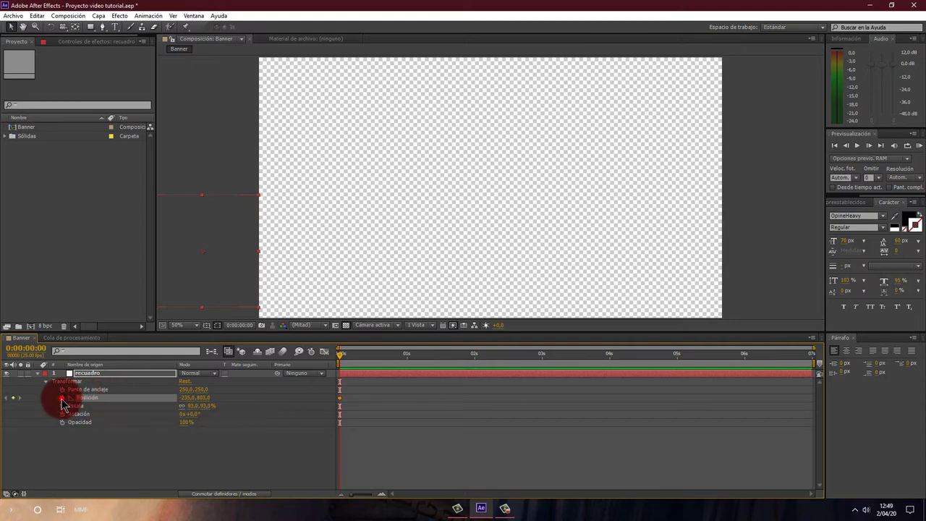
click(340, 399)
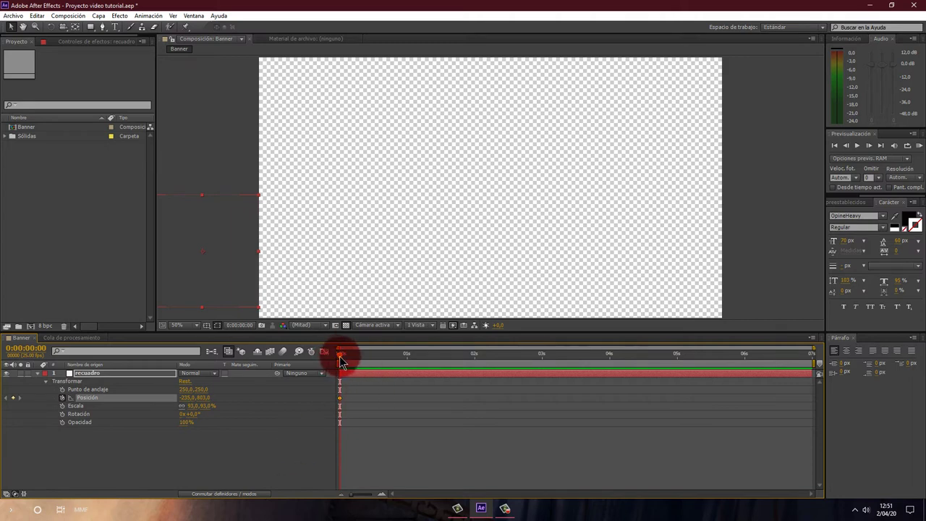
At 0:00:00:13, scrub Posición X to 232, adding a second keyframe that slides the square in.
drag(340, 356, 375, 364)
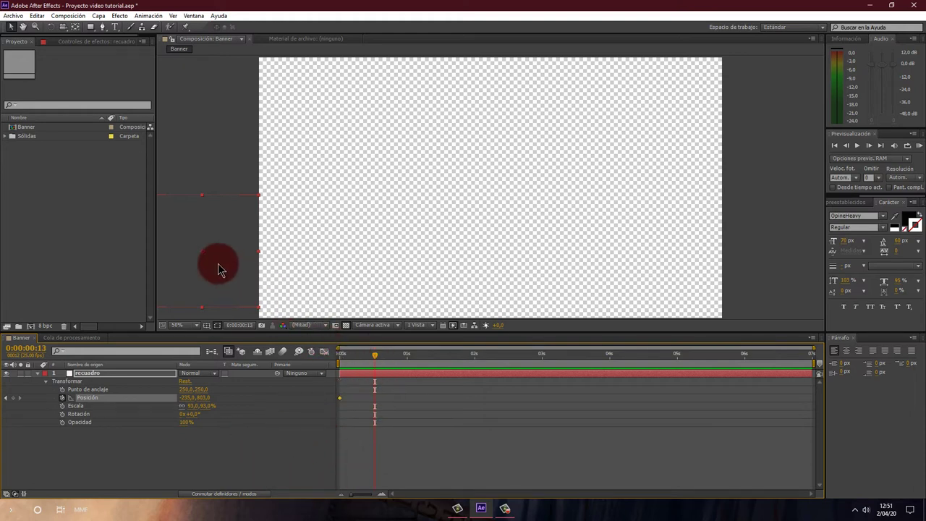
drag(218, 263, 310, 240)
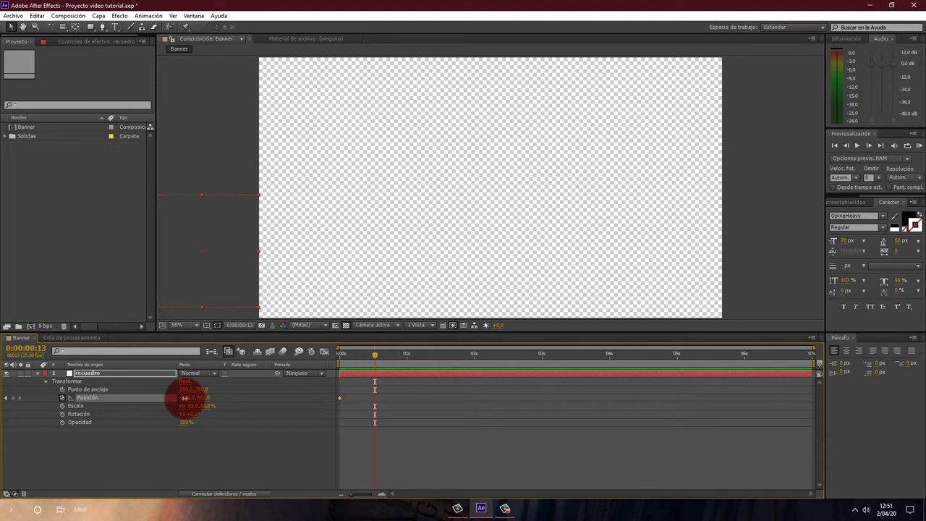
mouse_move(185, 398)
mouse_down()
mouse_move(249, 387)
mouse_move(401, 390)
mouse_up()
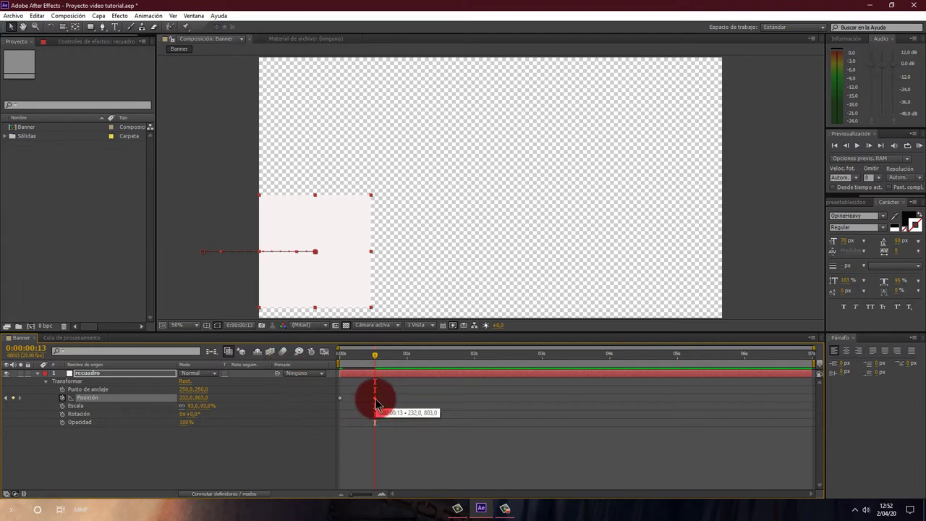
click(376, 397)
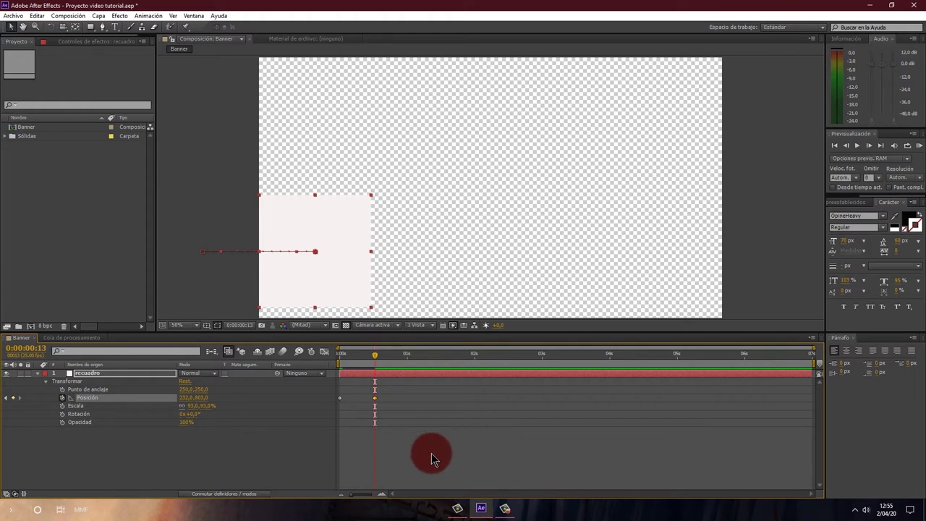
click(503, 460)
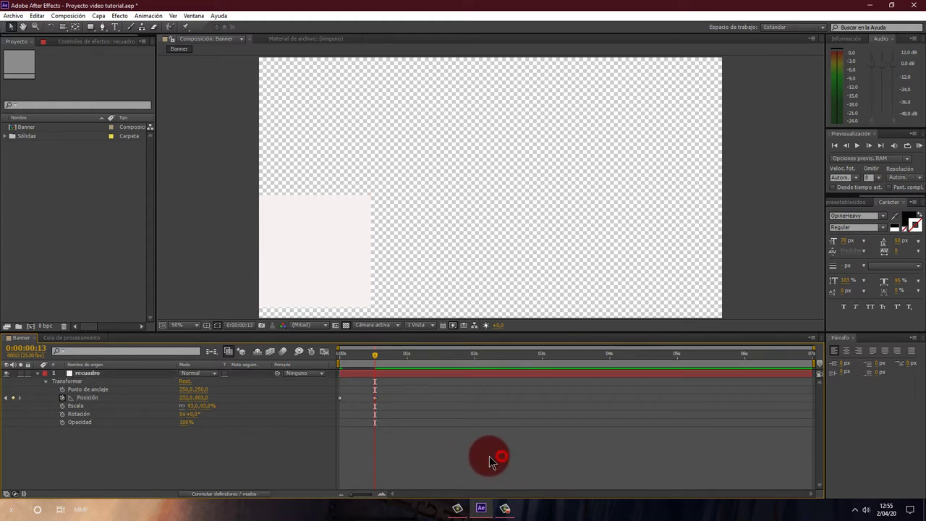
mouse_move(377, 405)
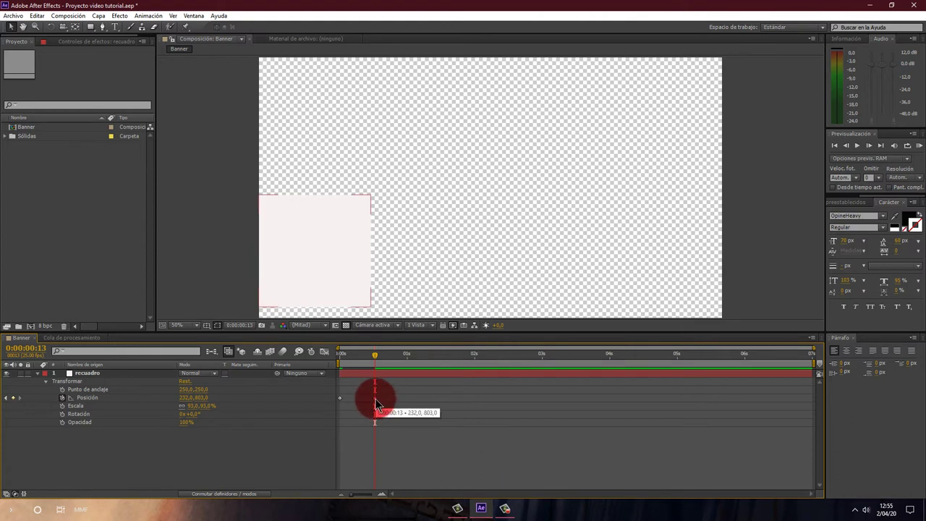
click(402, 425)
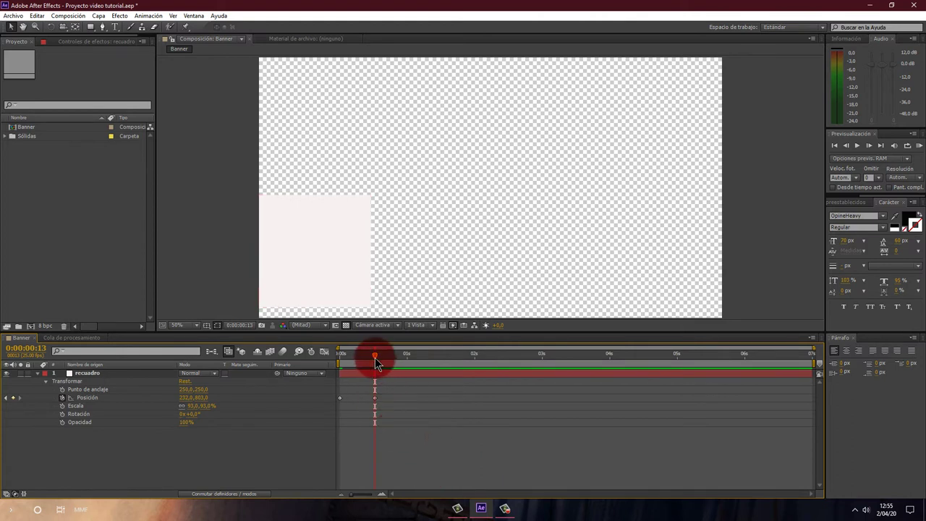
drag(375, 355, 779, 390)
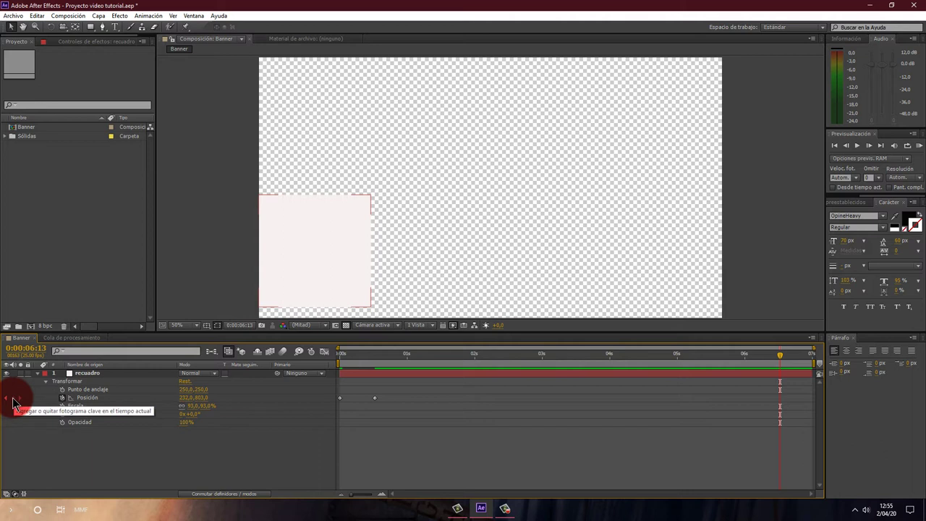
Hold the square with a Position keyframe at 6:13, then slide it off-canvas left to -232 at 6:24.
click(13, 398)
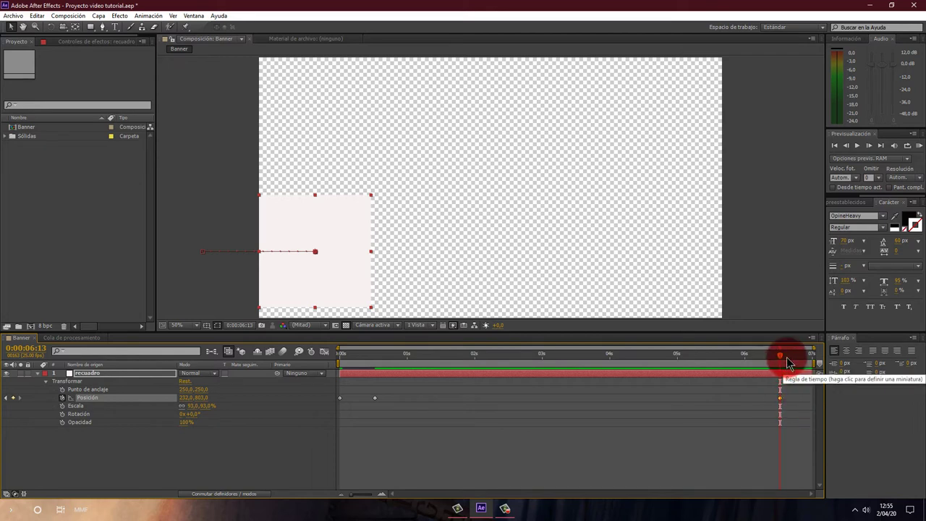
drag(780, 357, 815, 360)
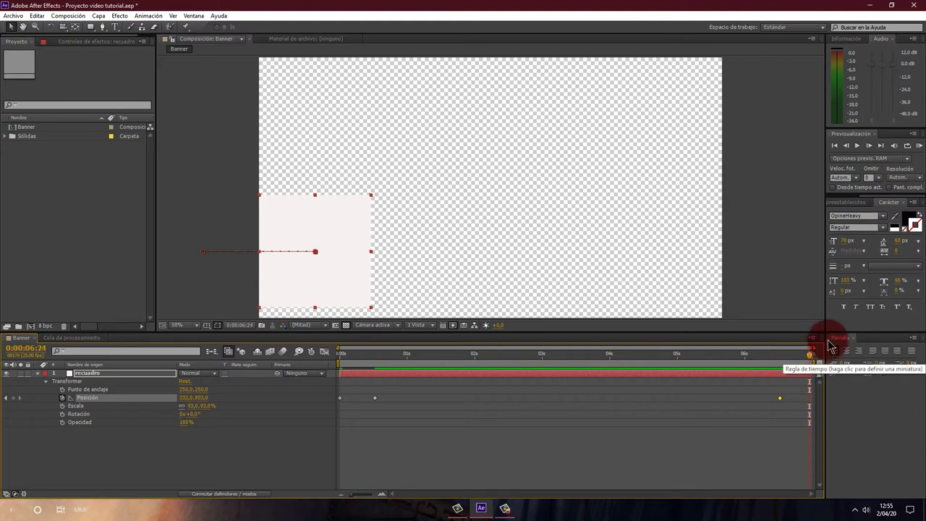
click(286, 291)
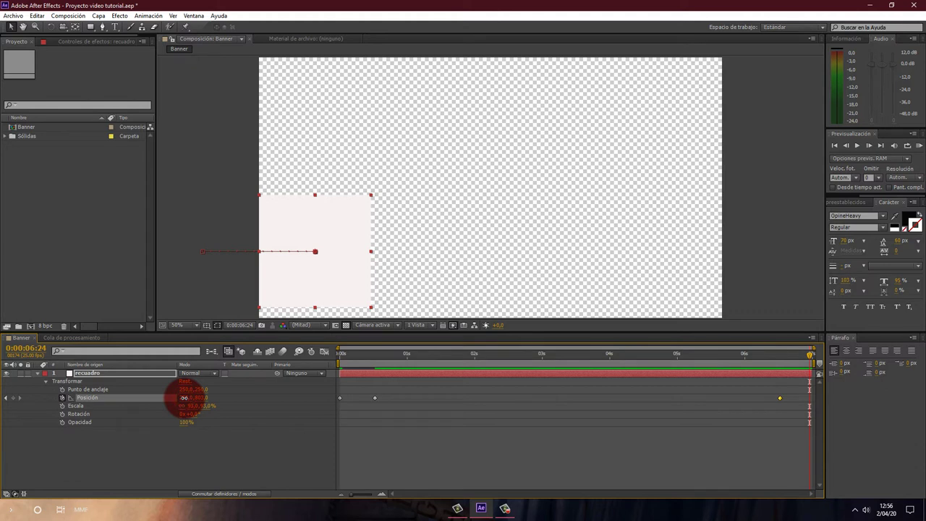
drag(185, 398, 6, 394)
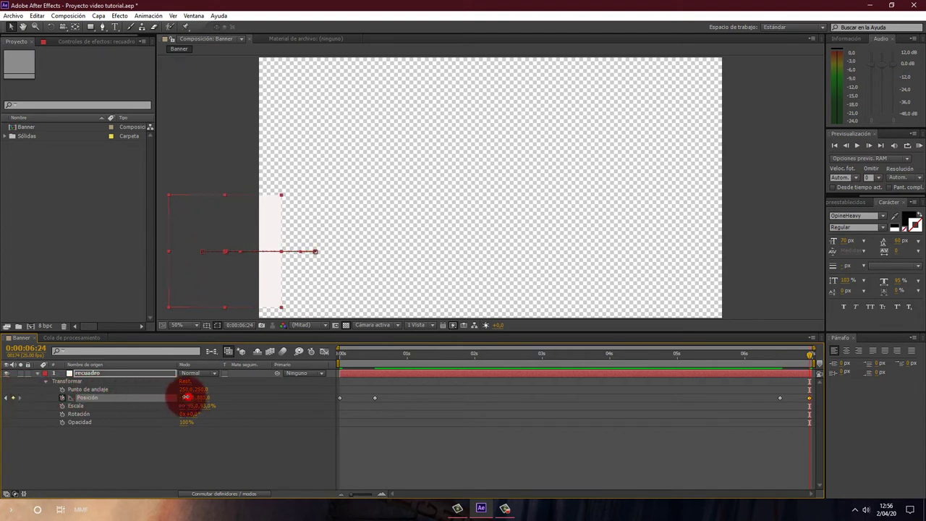
mouse_move(154, 399)
mouse_down()
mouse_move(165, 397)
mouse_move(141, 393)
mouse_up()
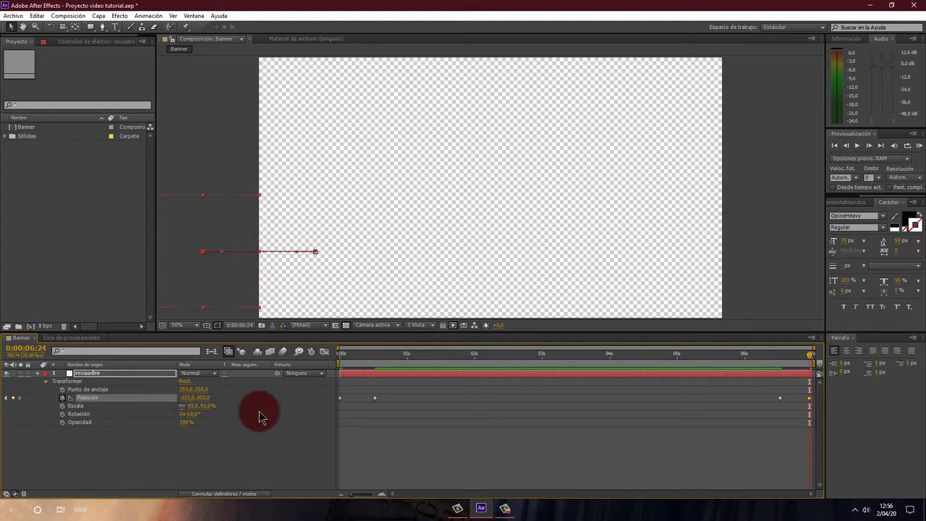
mouse_move(812, 405)
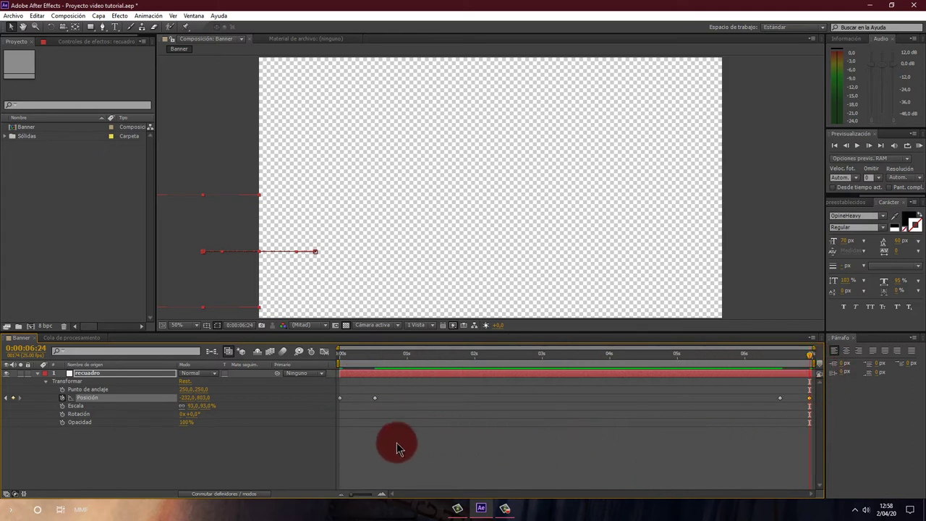
Select the square's first and last Position keyframes, undoing an accidental keyframe move.
click(350, 441)
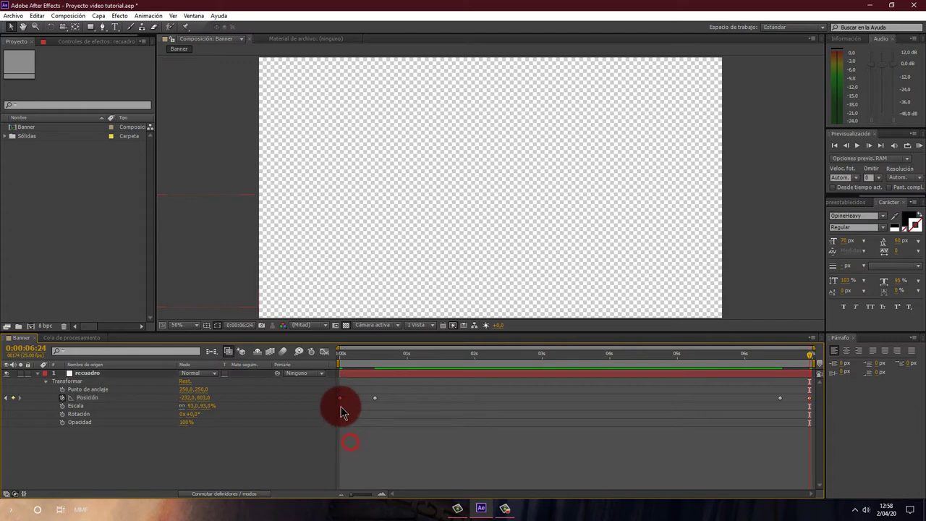
click(342, 398)
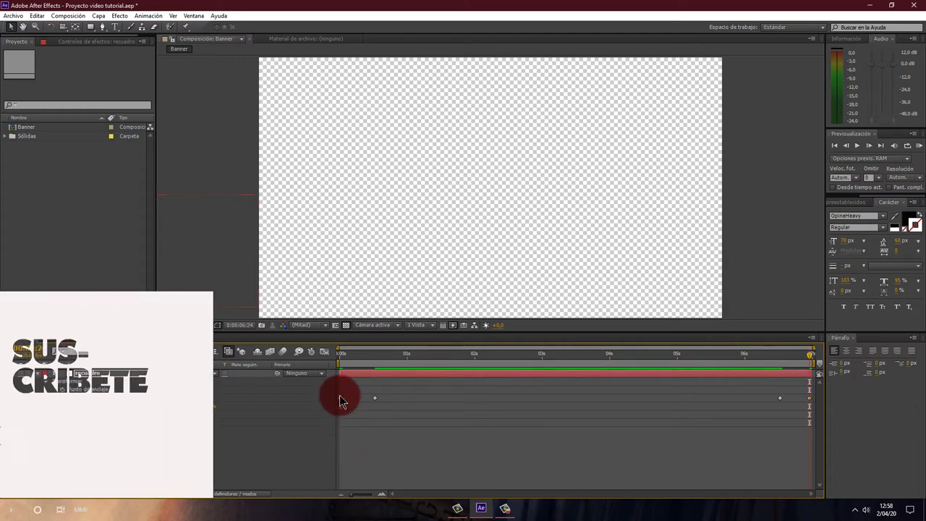
drag(342, 400, 813, 393)
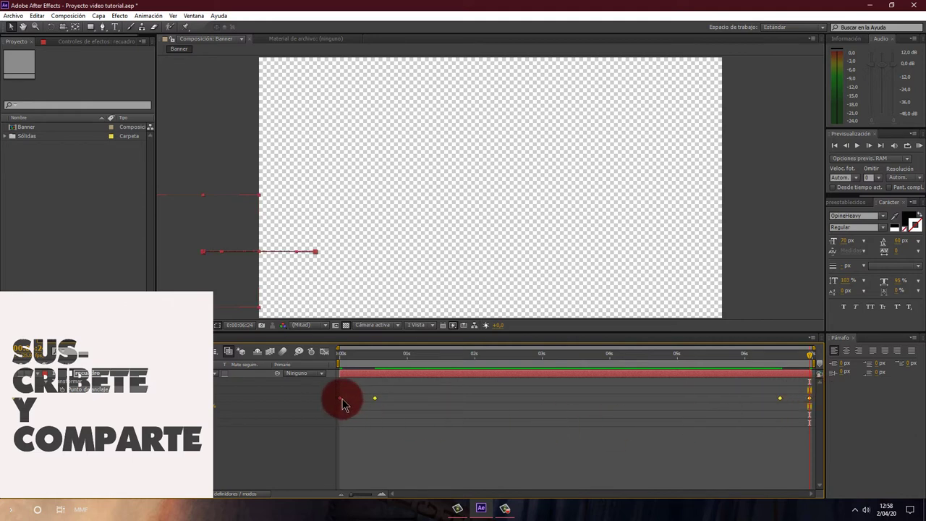
click(341, 399)
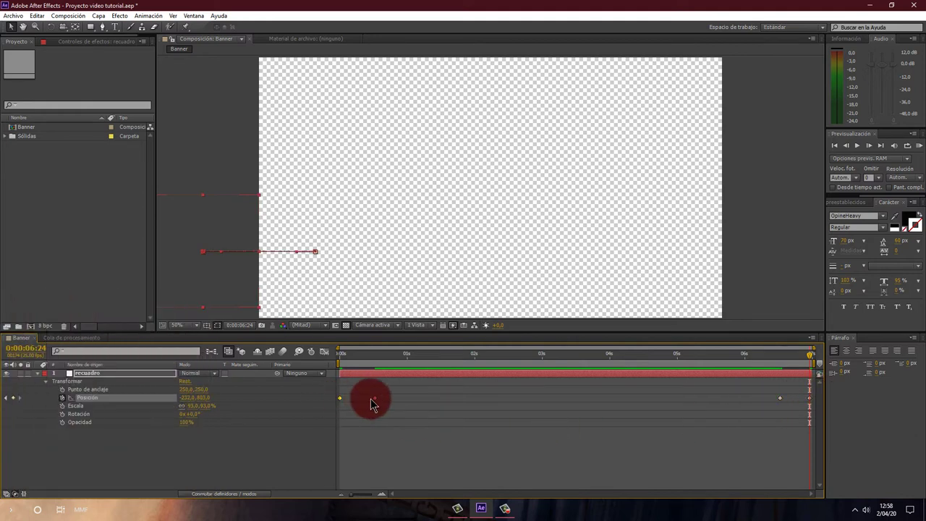
key(ctrl+z)
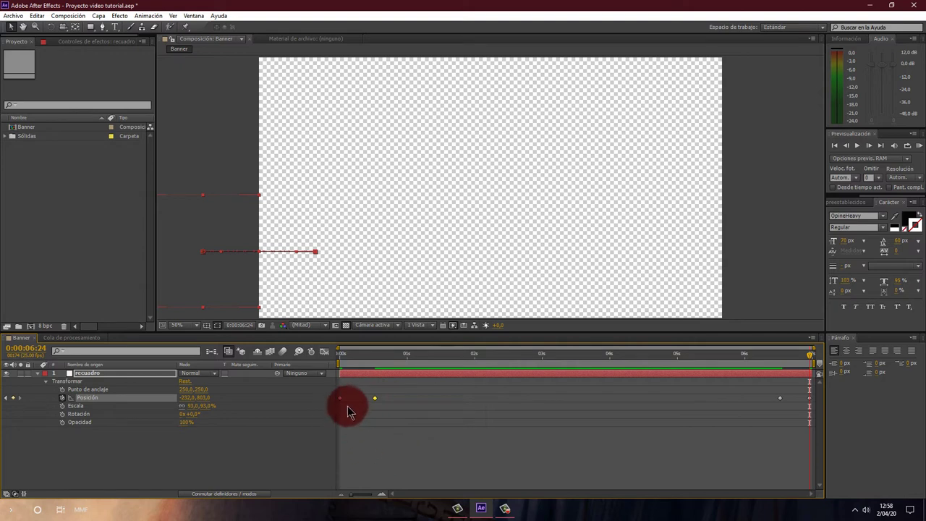
click(341, 398)
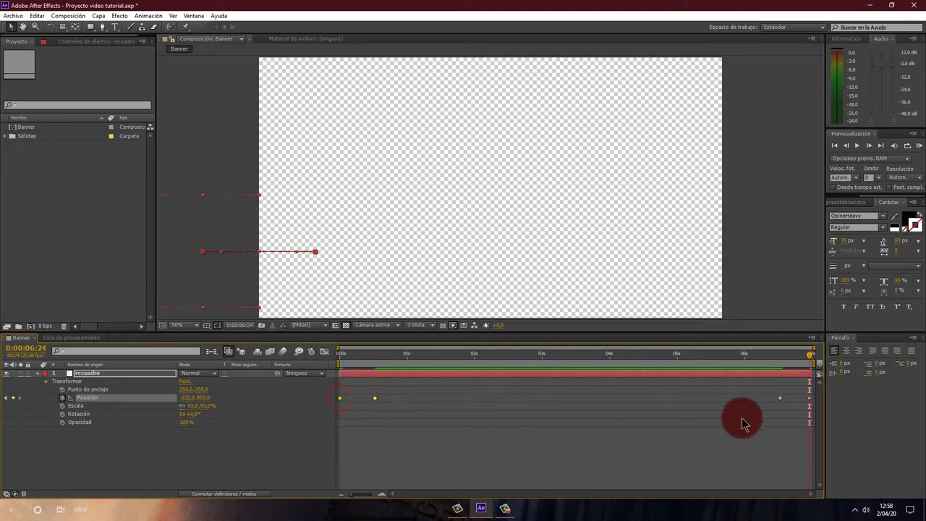
shift+click(780, 397)
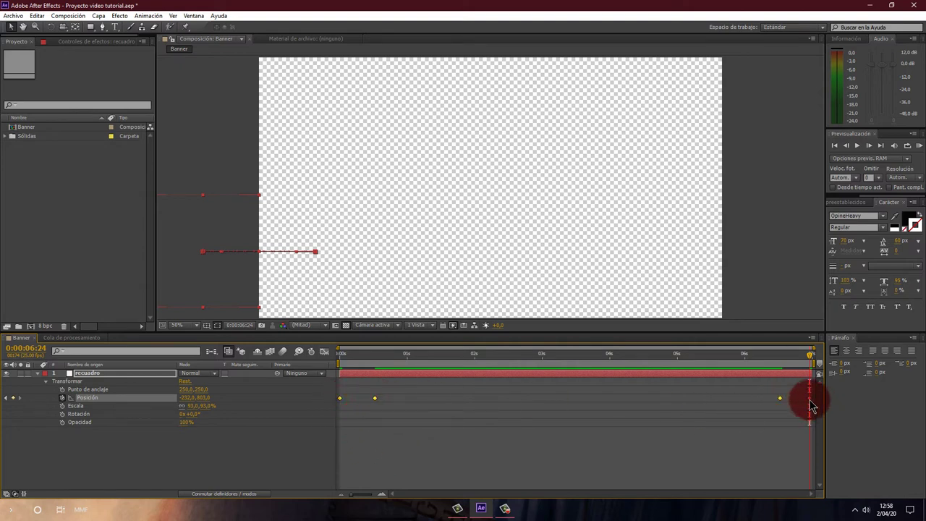
Apply Desacelerac./Acelerac. suave easing to the Position keyframes and nudge the middle keyframe slightly later.
right_click(374, 399)
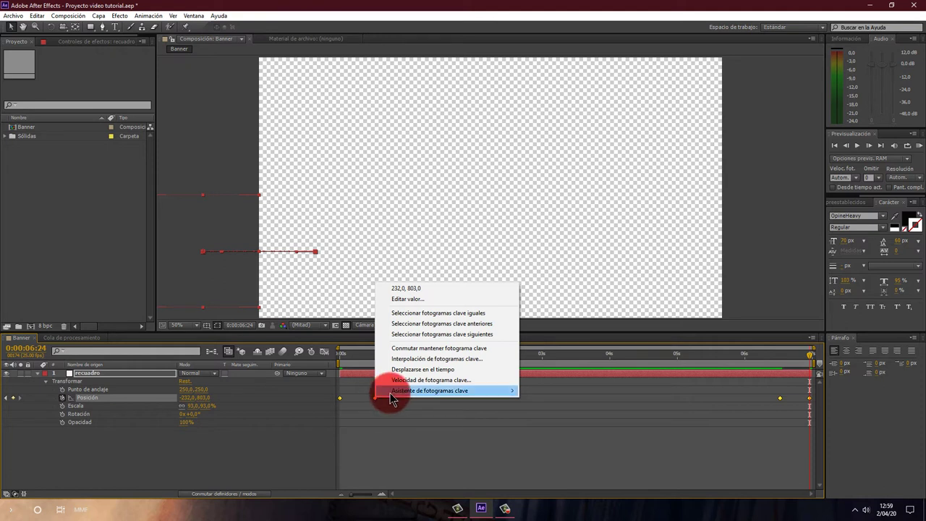
mouse_move(397, 391)
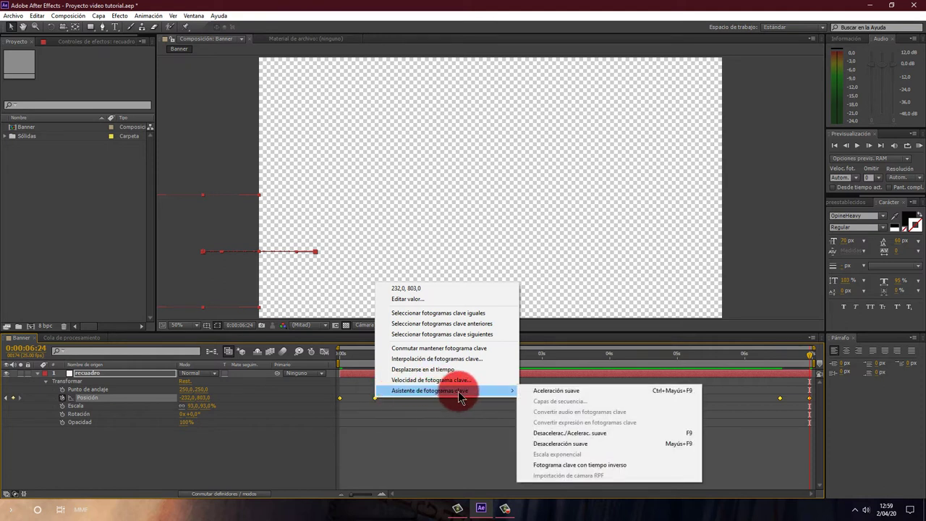
click(559, 432)
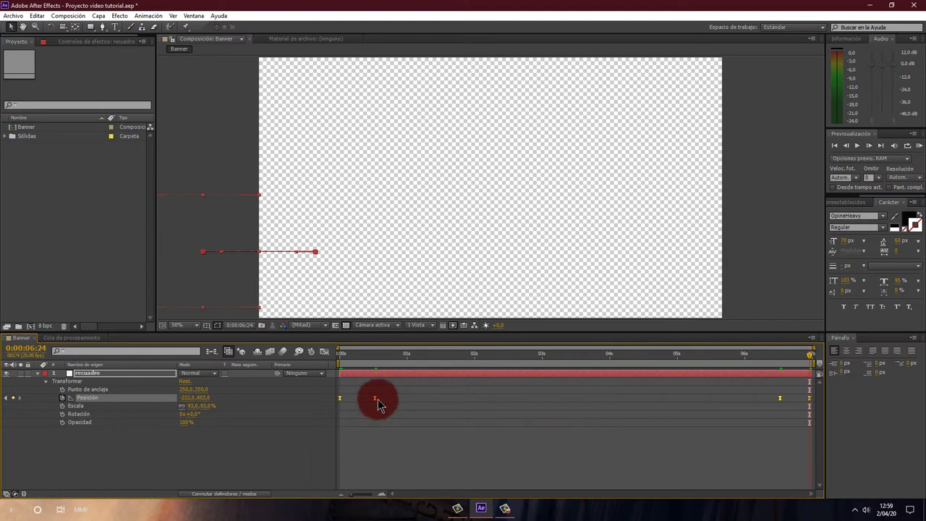
drag(372, 402, 377, 400)
Preview the animation and move the second Position keyframe to about 1 second.
click(425, 399)
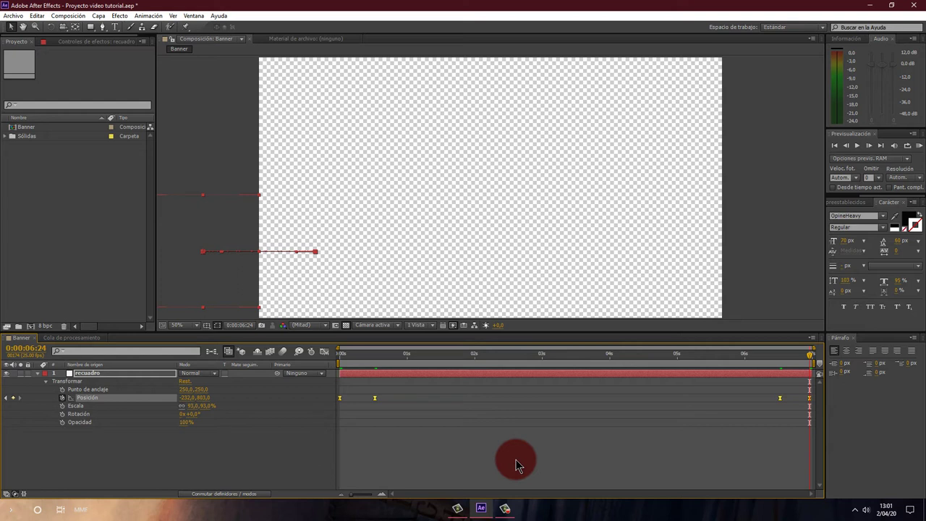
key(space)
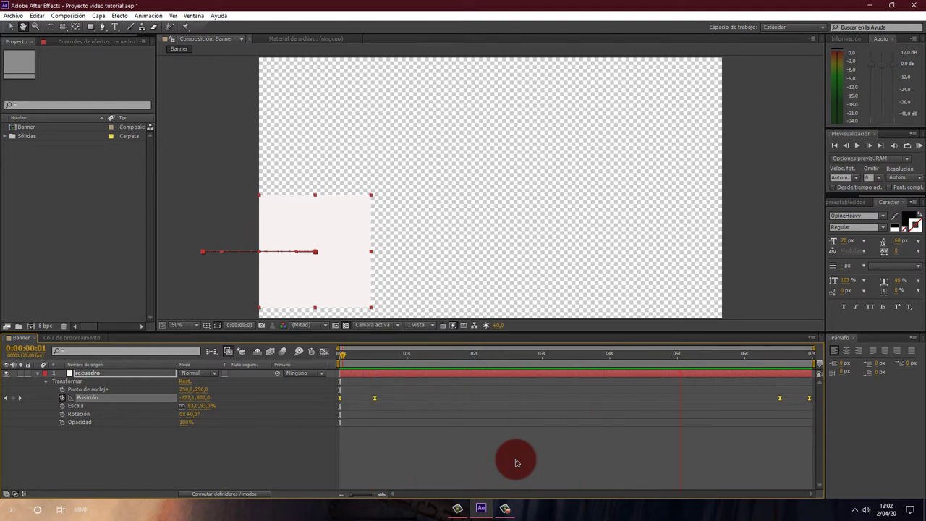
click(517, 463)
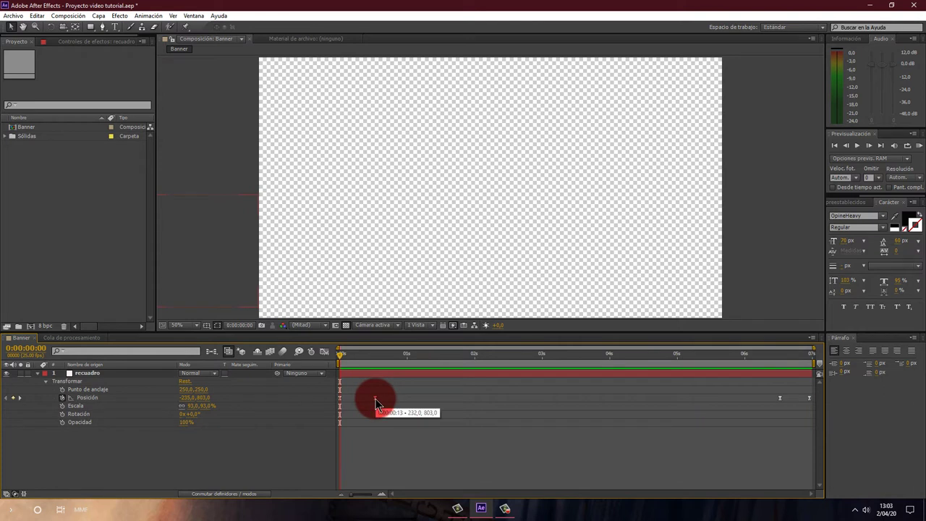
click(374, 399)
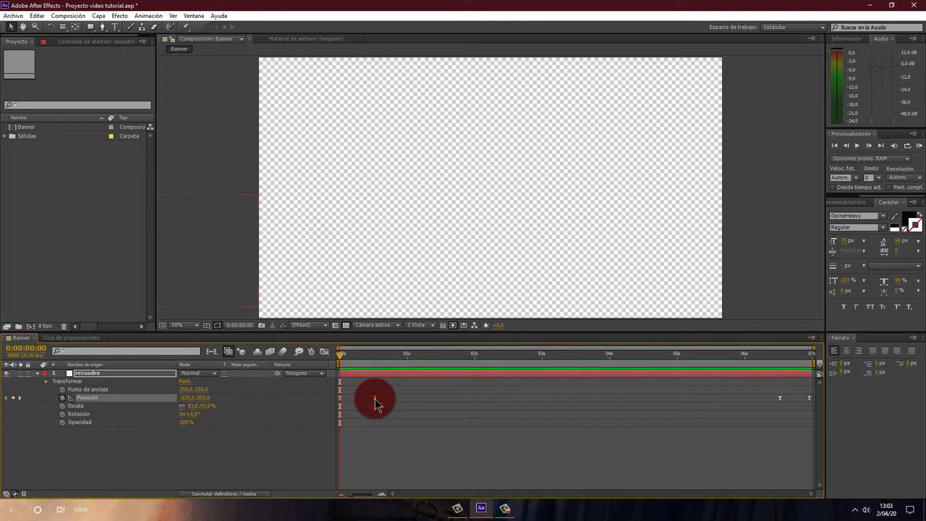
drag(375, 399, 401, 399)
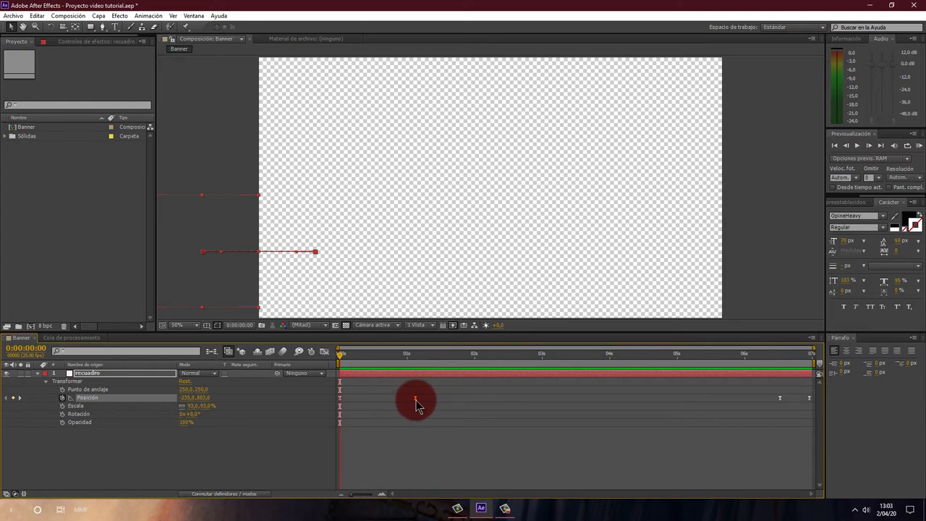
drag(414, 400, 403, 403)
click(422, 452)
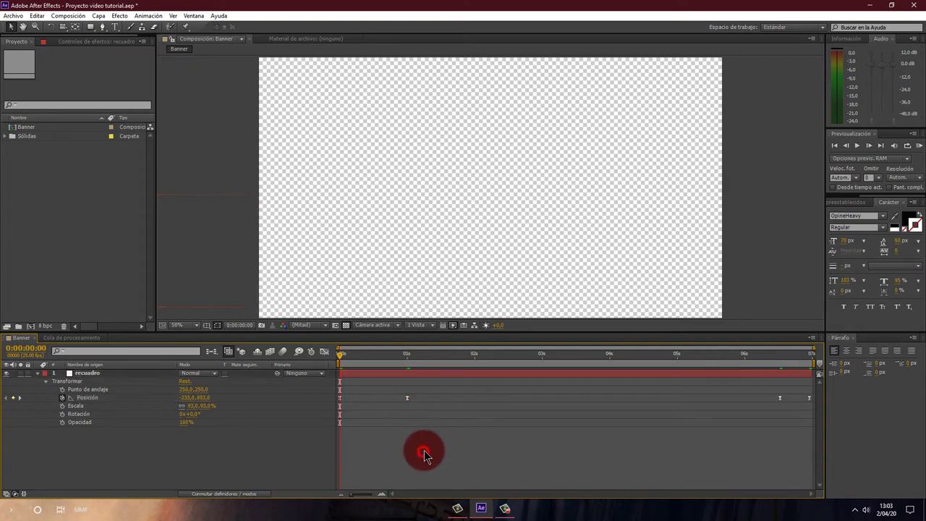
key(space)
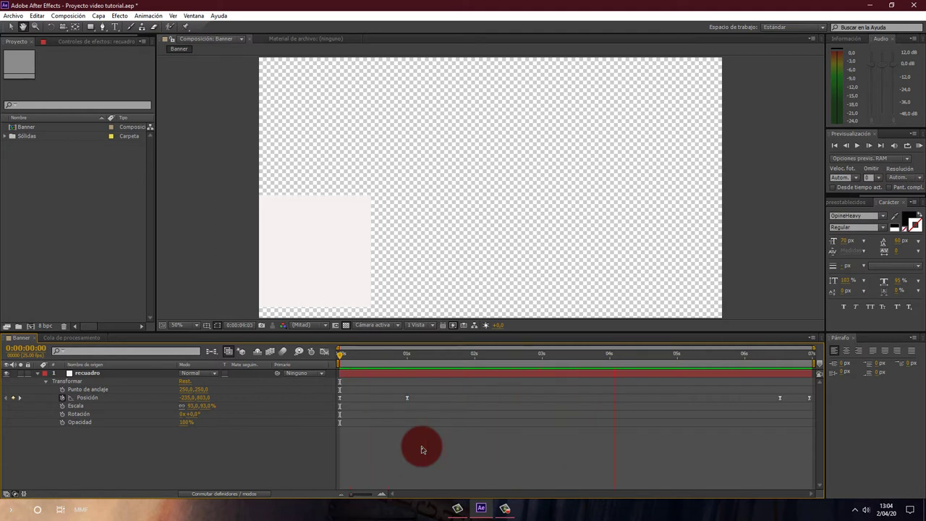
key(space)
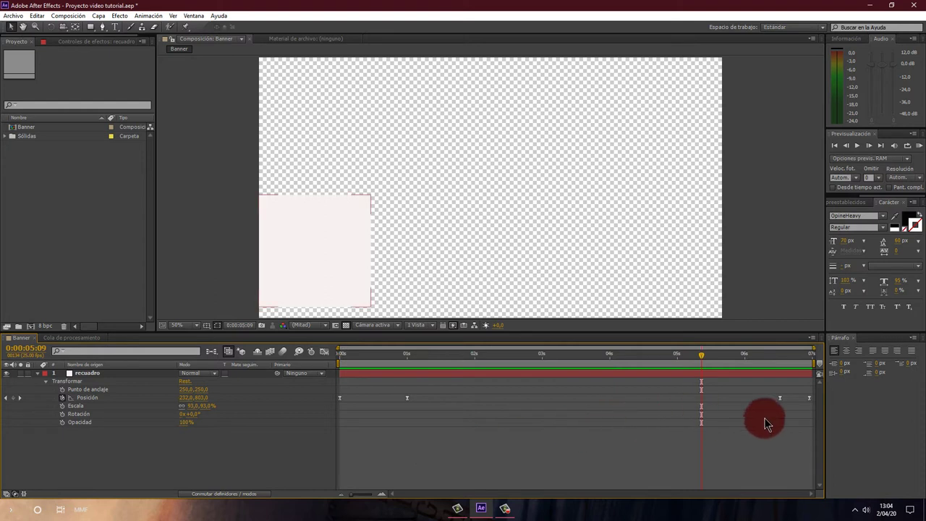
Move the slide-out keyframe earlier to about 6 seconds and preview the result.
mouse_move(782, 404)
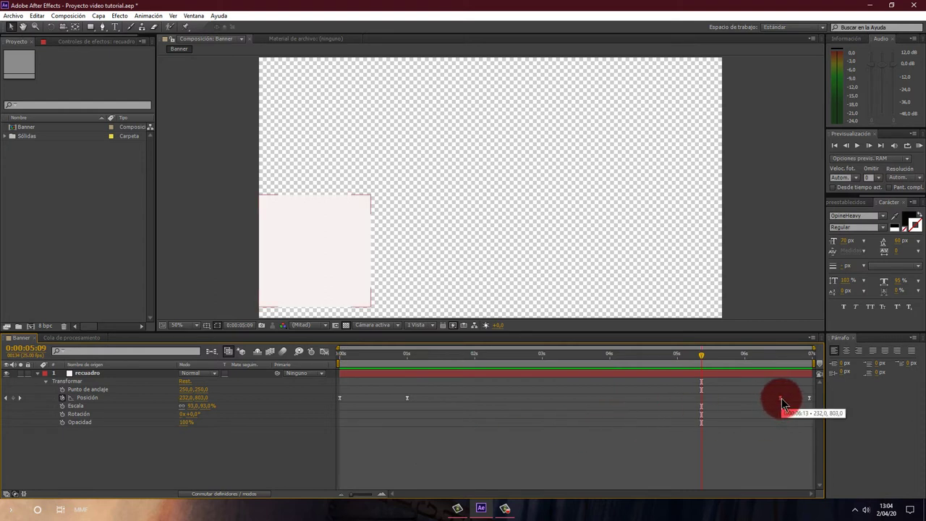
drag(783, 404, 756, 402)
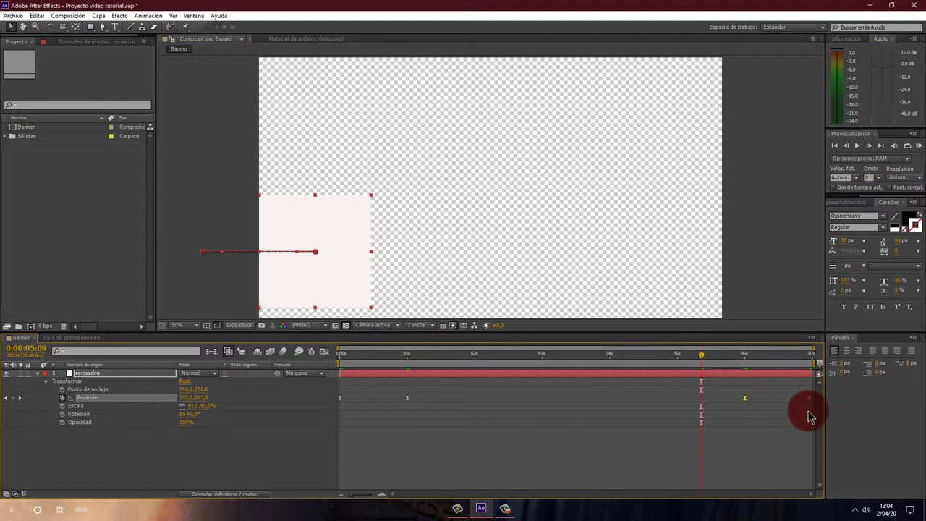
key(space)
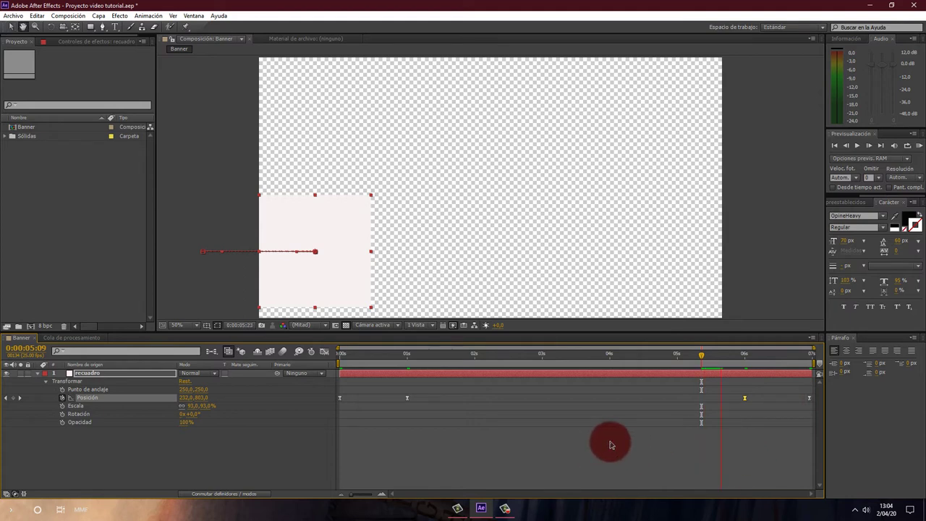
key(space)
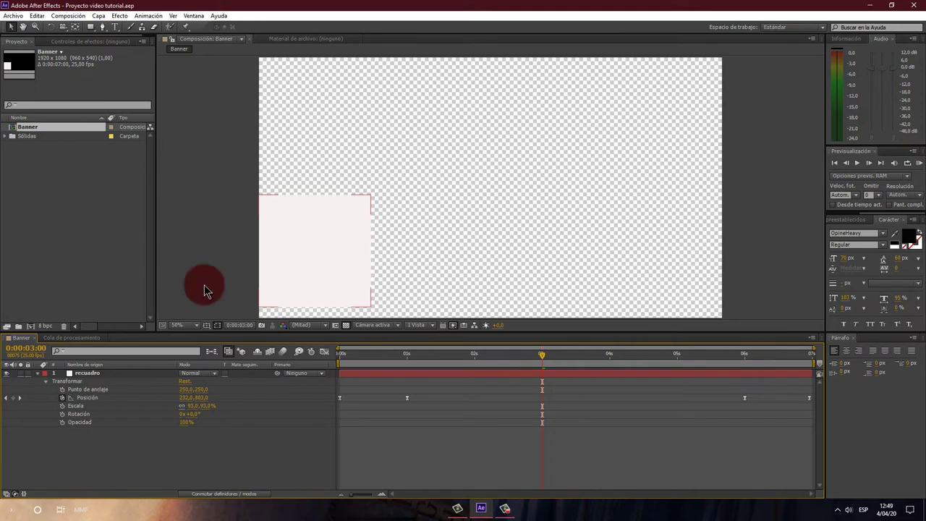
Collapse the square layer and draw a paragraph text box on the light square.
click(37, 372)
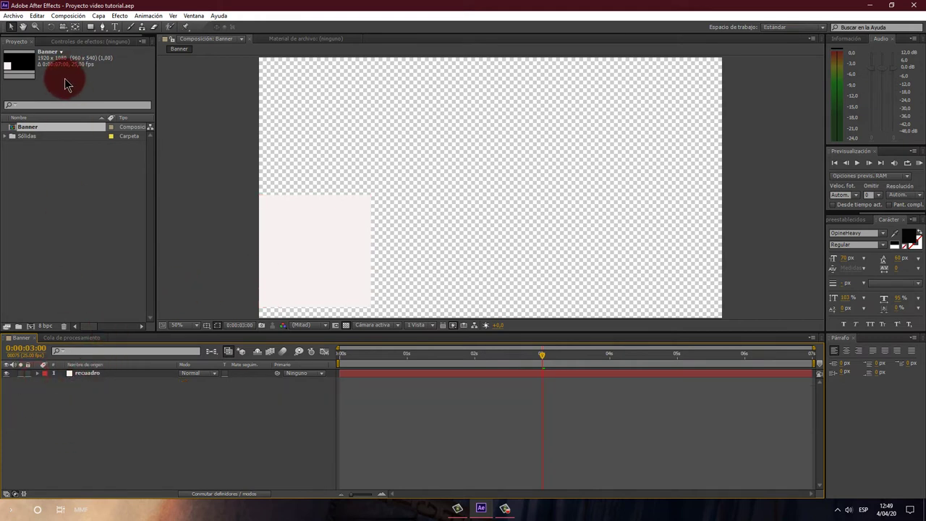
click(116, 31)
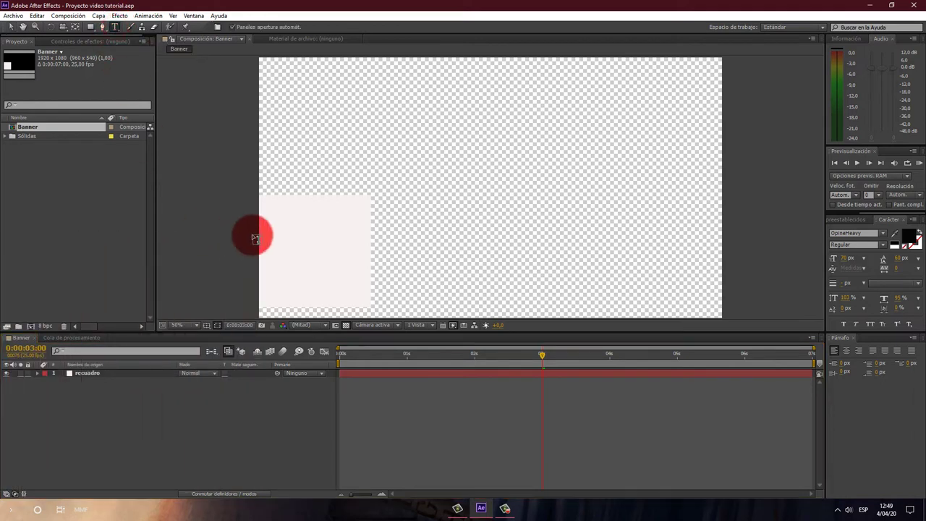
click(281, 233)
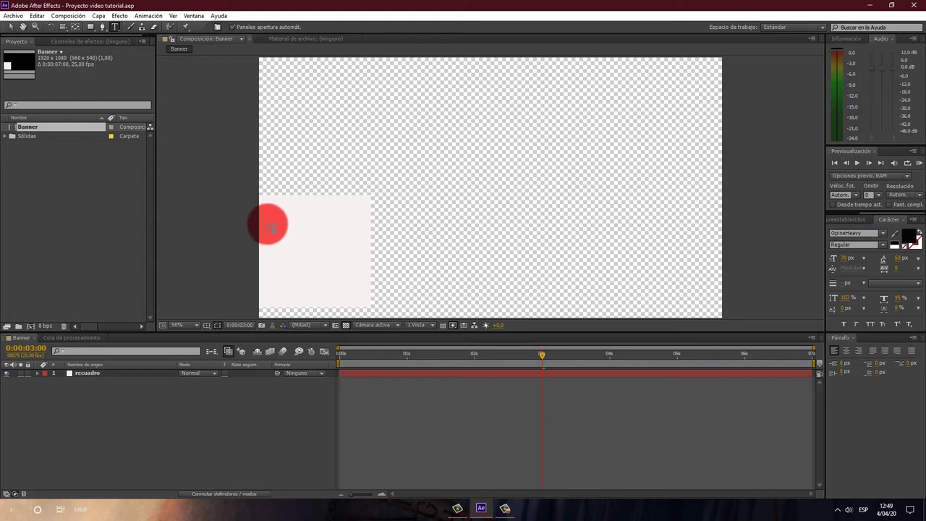
drag(283, 237, 272, 227)
drag(273, 226, 269, 221)
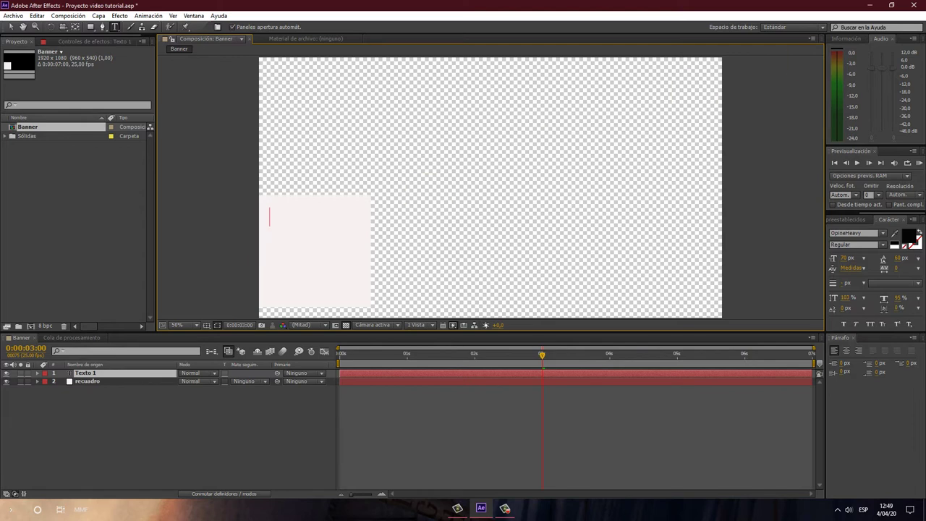
Type 'SUS-' and 'CRIBETE' on two lines, then select both lines.
text(SUS- )
text(CRIB)
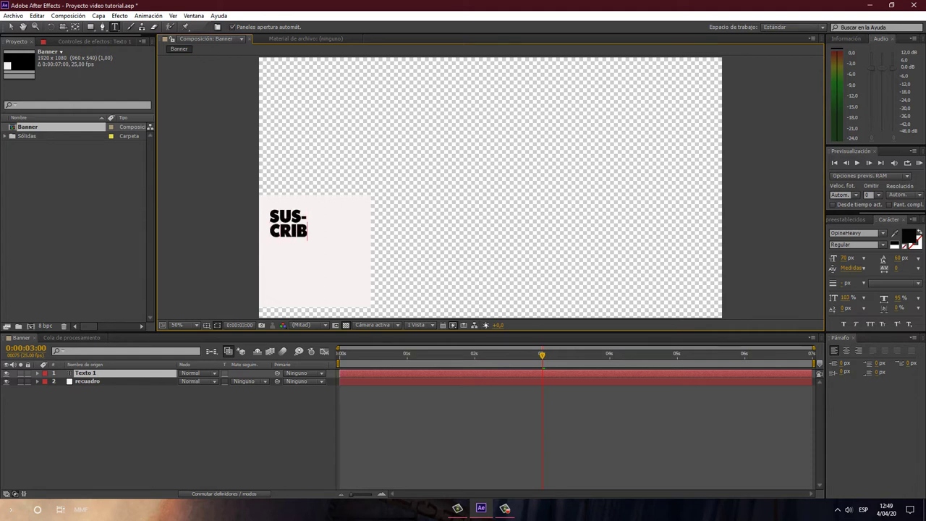
text(ETE)
click(334, 231)
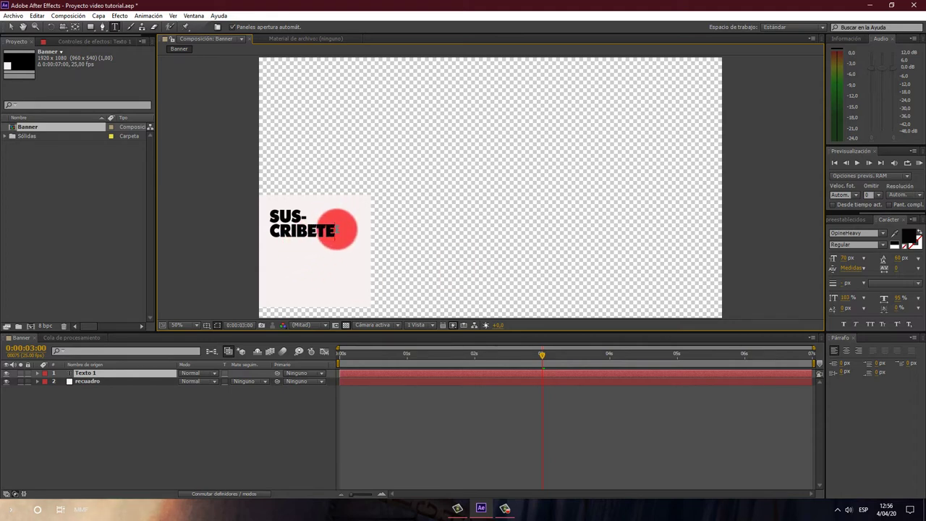
drag(335, 232, 269, 214)
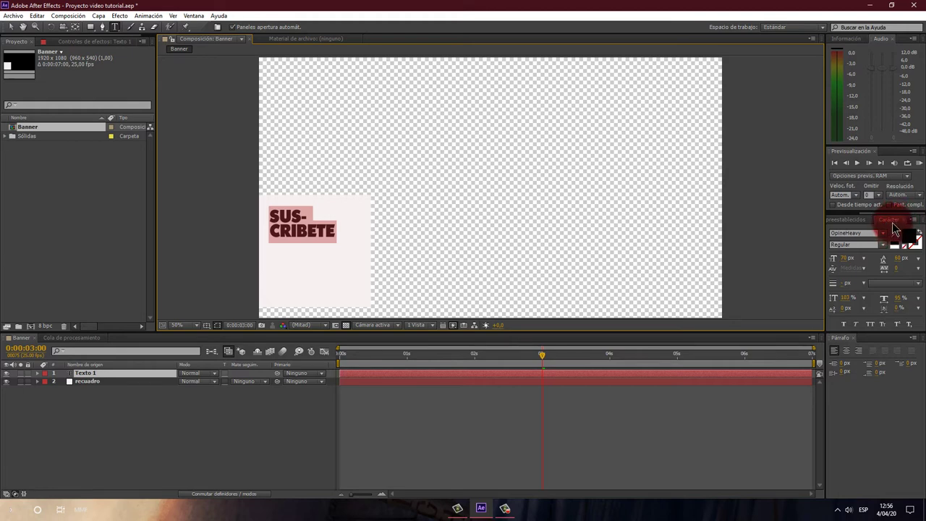
Browse the Character panel's font list for the selected text.
click(193, 17)
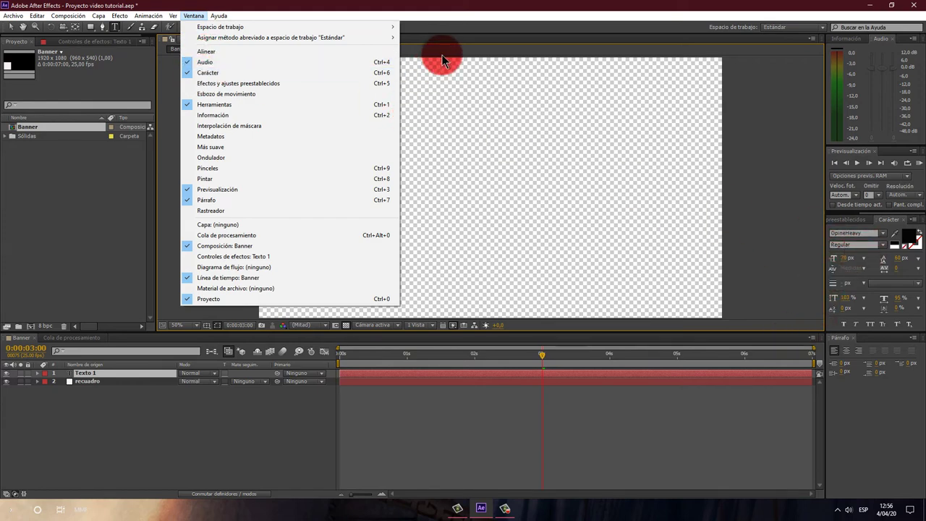
click(455, 30)
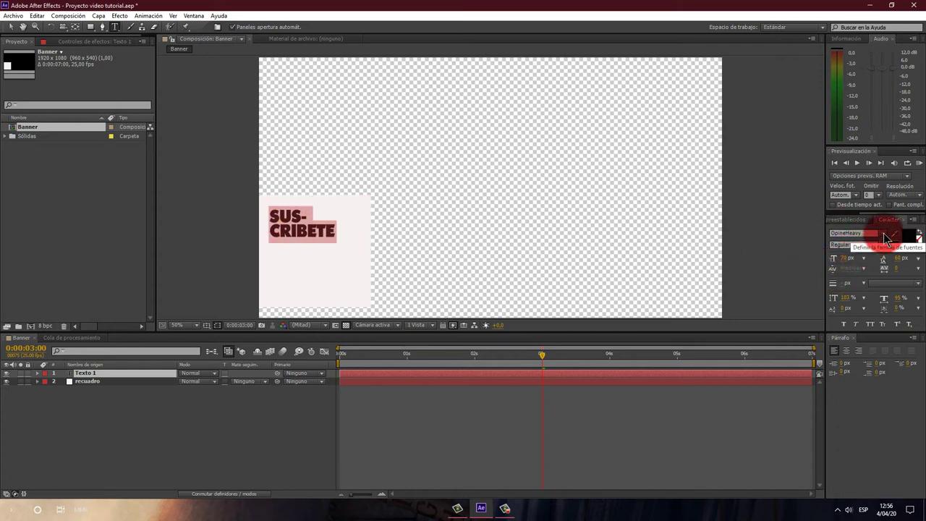
click(883, 233)
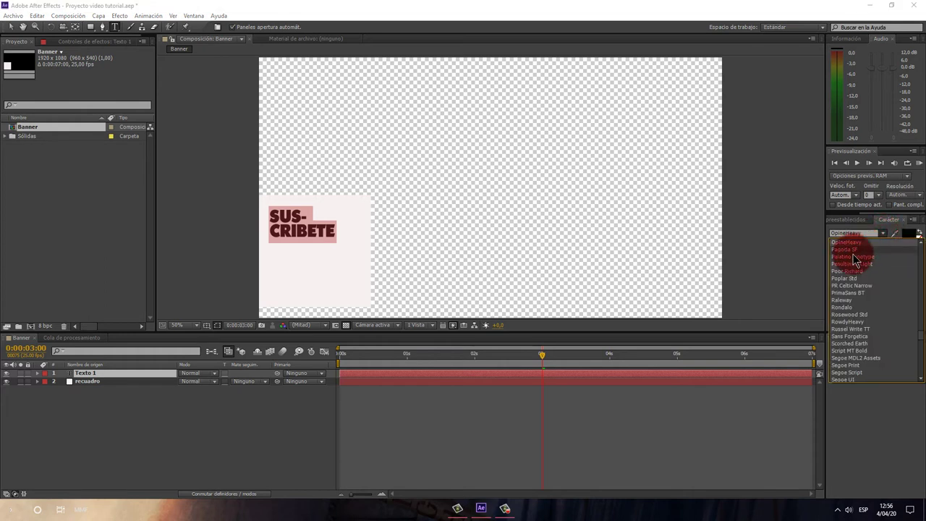
scroll(854, 263, down, 1)
scroll(852, 262, down, 2)
scroll(852, 261, down, 2)
scroll(852, 262, down, 2)
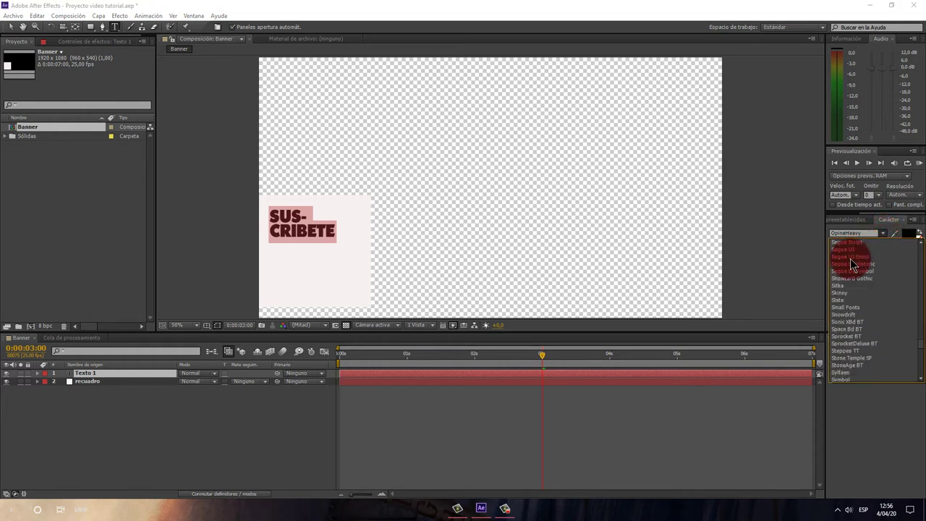
scroll(852, 262, down, 2)
scroll(852, 263, down, 3)
scroll(853, 275, down, 2)
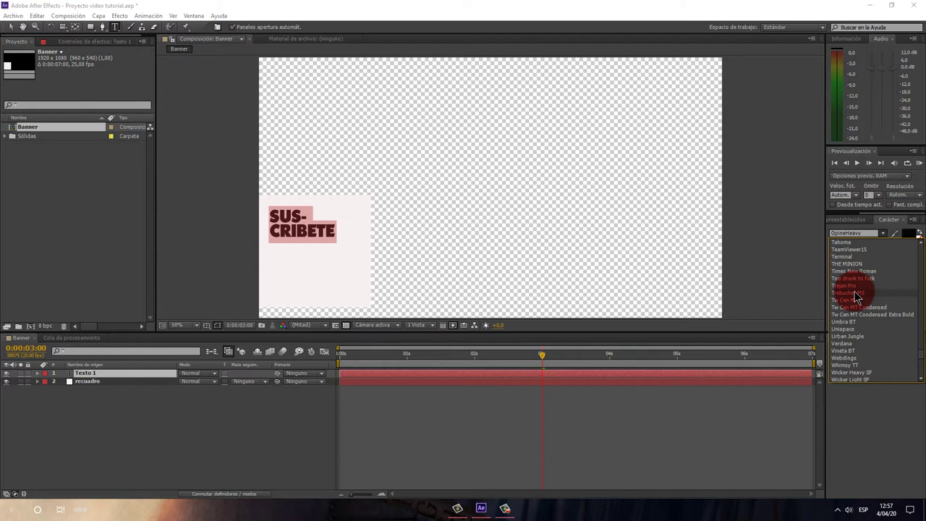
Keep OpineHeavy, set the text size to 65 px and tighten the leading.
key(Escape)
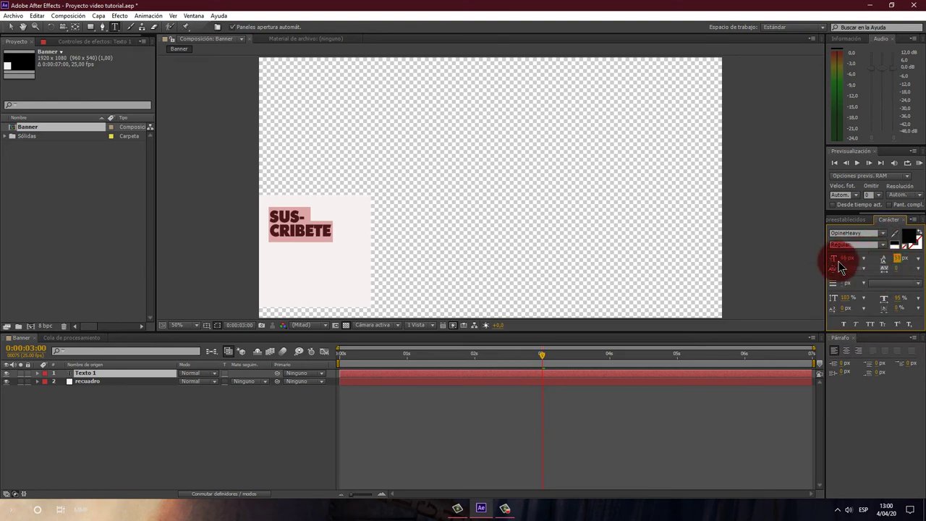
drag(843, 261, 844, 259)
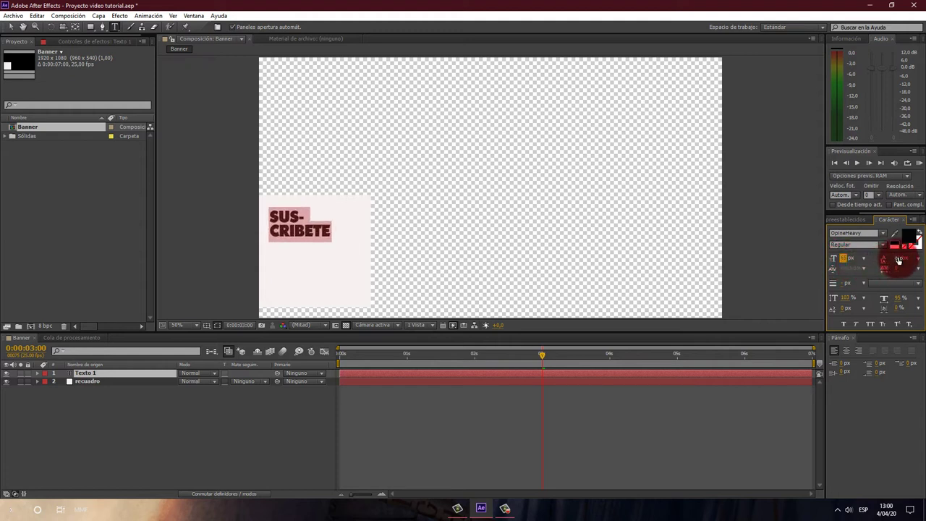
drag(899, 262, 901, 259)
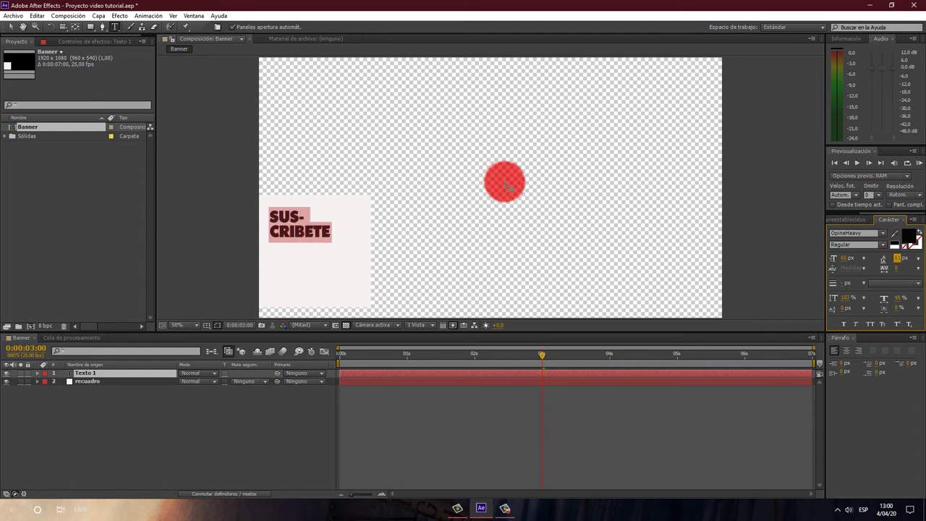
Commit the SUS-CRIBETE text and scrub the timeline to 0:00:01:00.
click(548, 371)
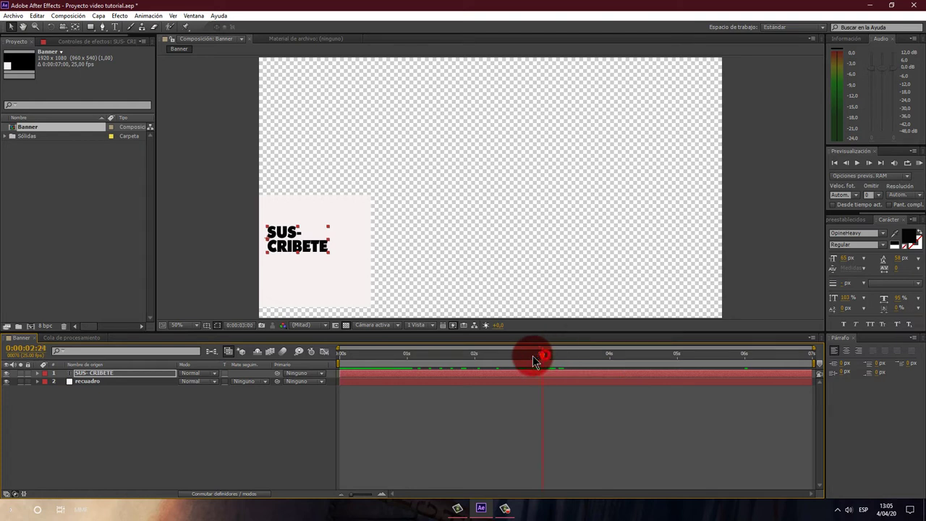
drag(544, 355, 319, 377)
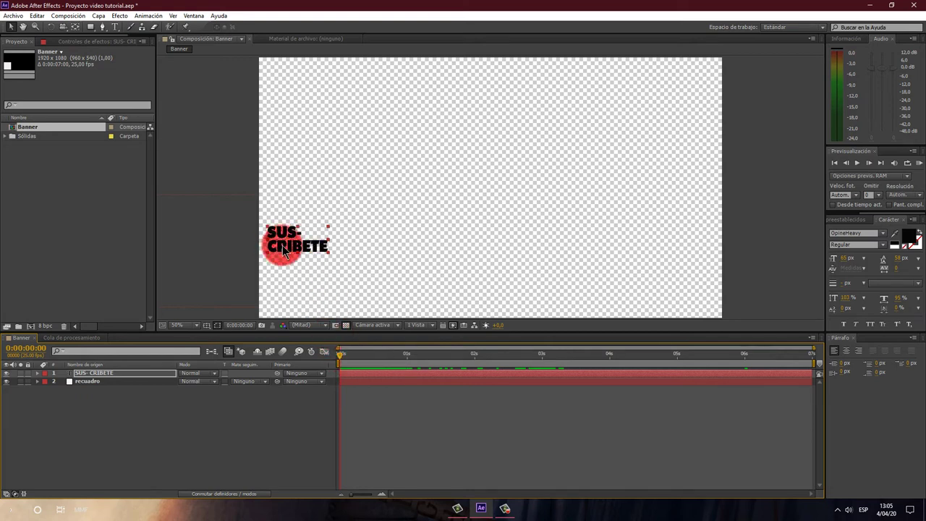
mouse_move(304, 247)
mouse_down()
mouse_move(194, 235)
mouse_move(205, 246)
mouse_up()
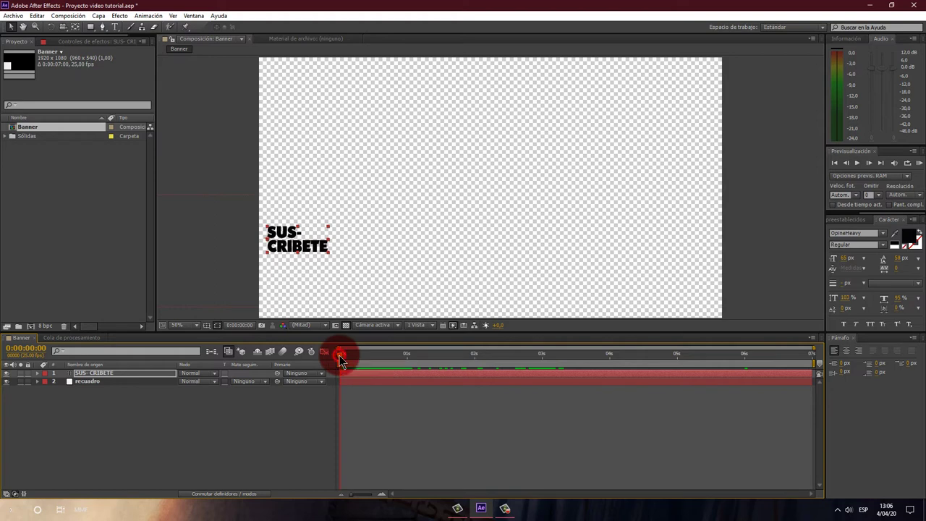
drag(340, 355, 404, 359)
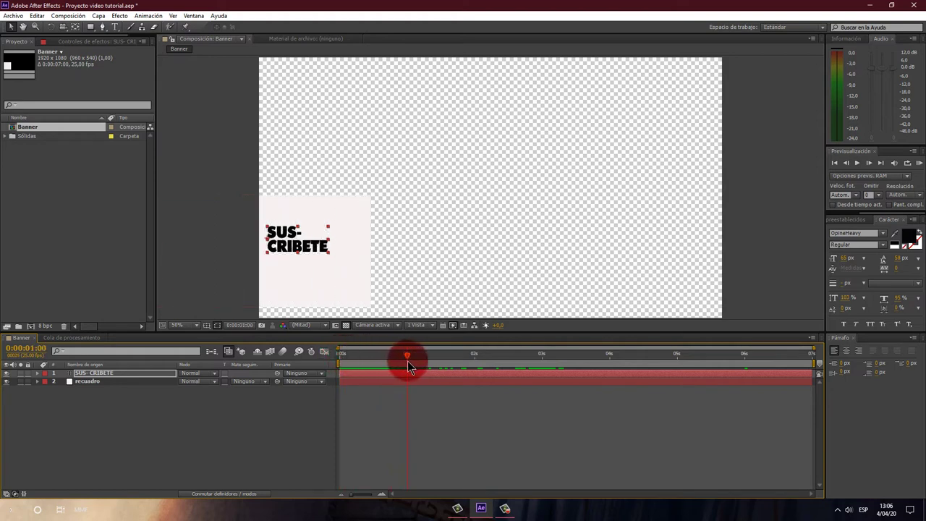
click(388, 390)
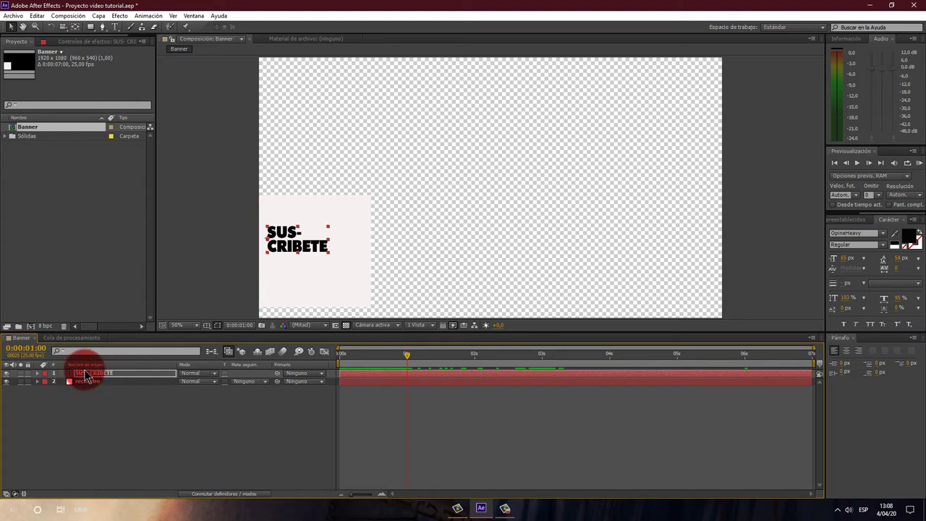
Move the text layer off-canvas left to -254, 748 and keyframe Position at one second.
shift+click(338, 198)
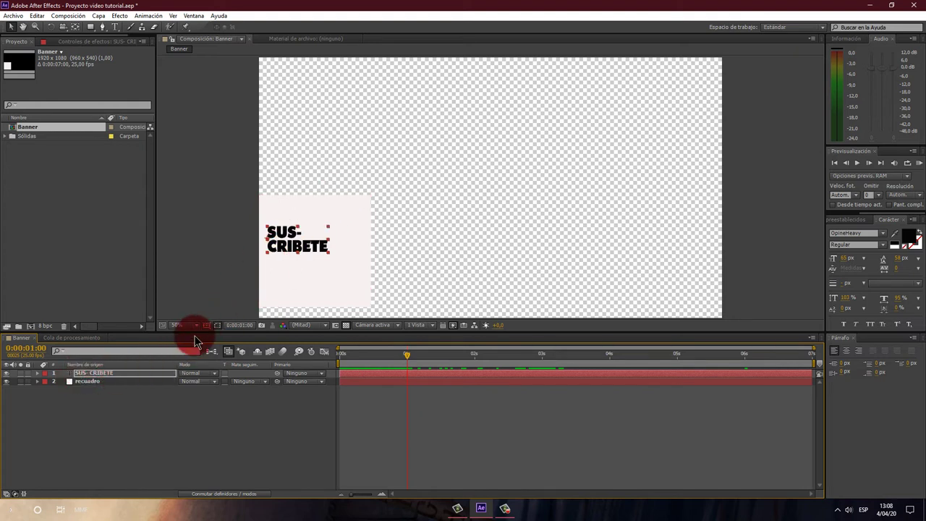
drag(104, 373, 99, 371)
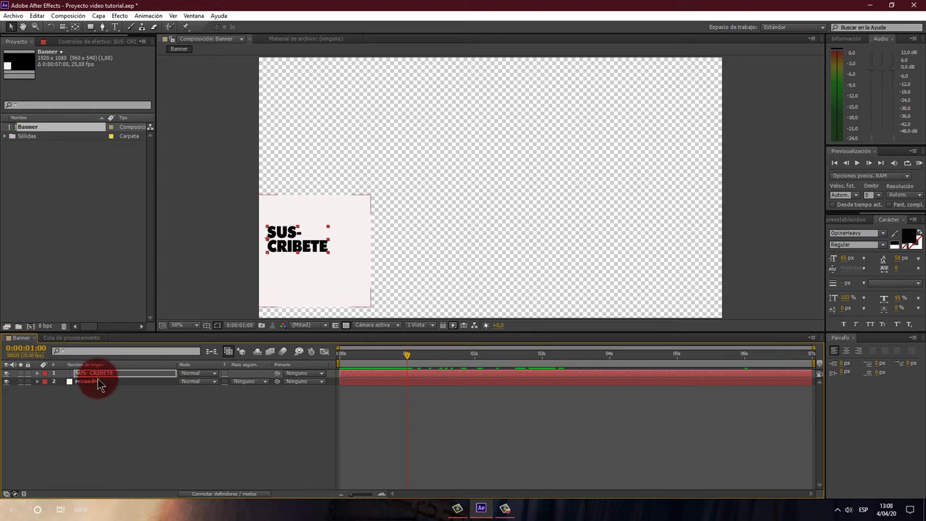
click(42, 376)
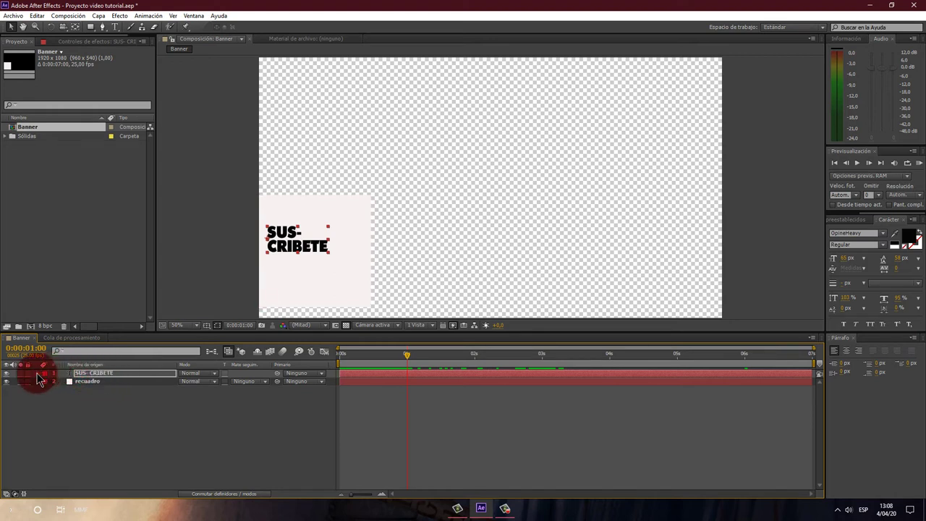
click(37, 374)
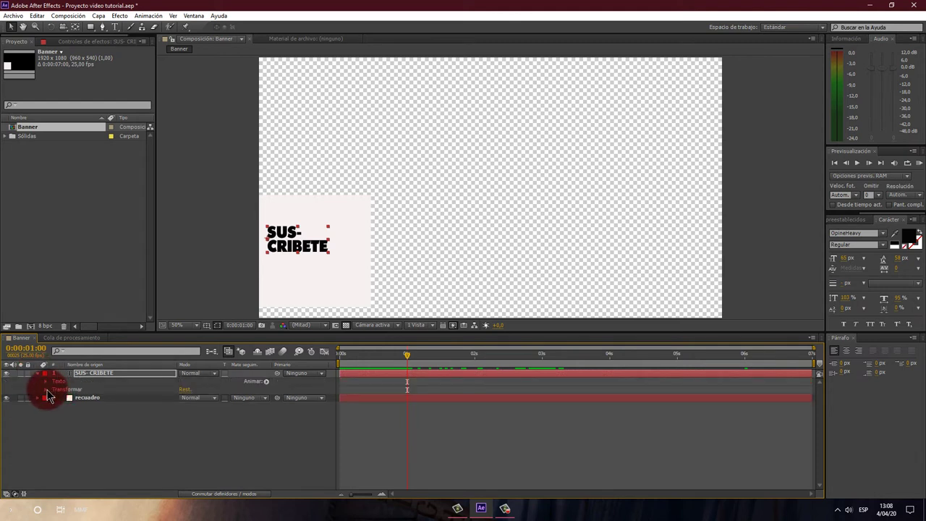
click(47, 391)
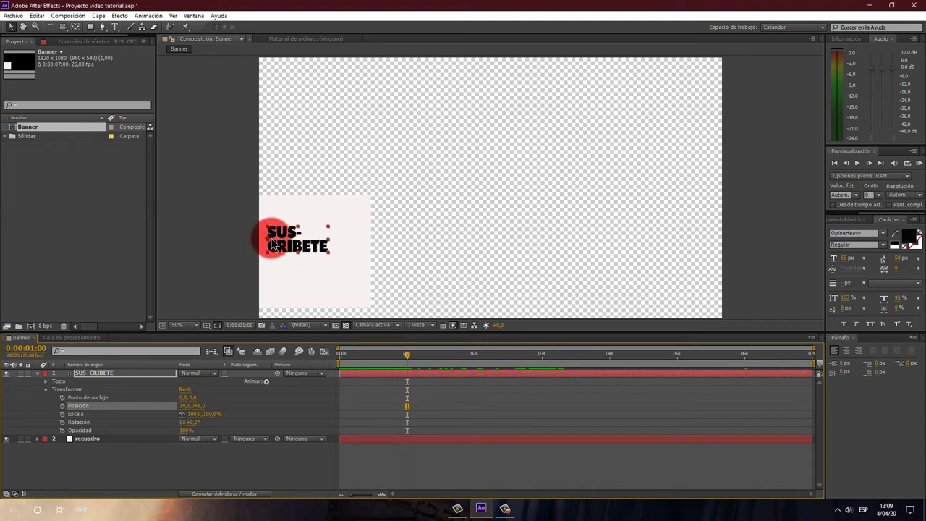
drag(268, 238, 200, 243)
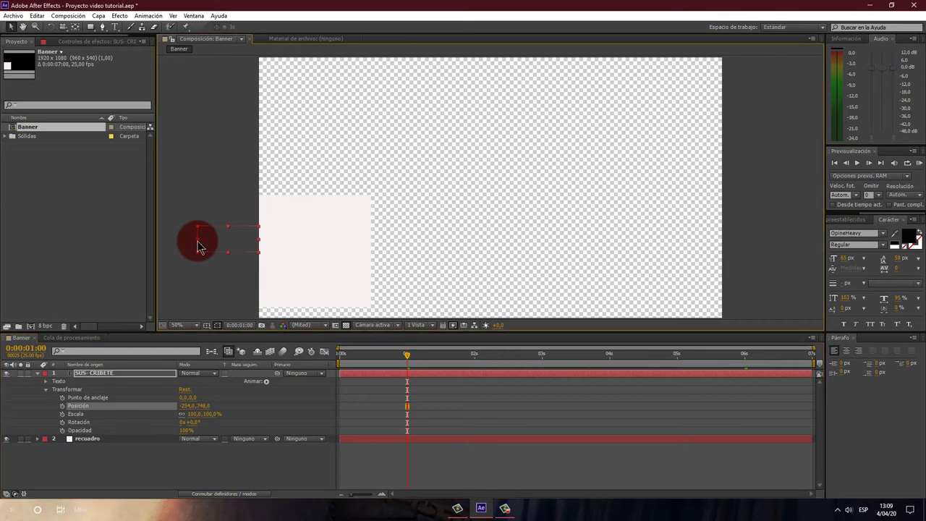
click(62, 406)
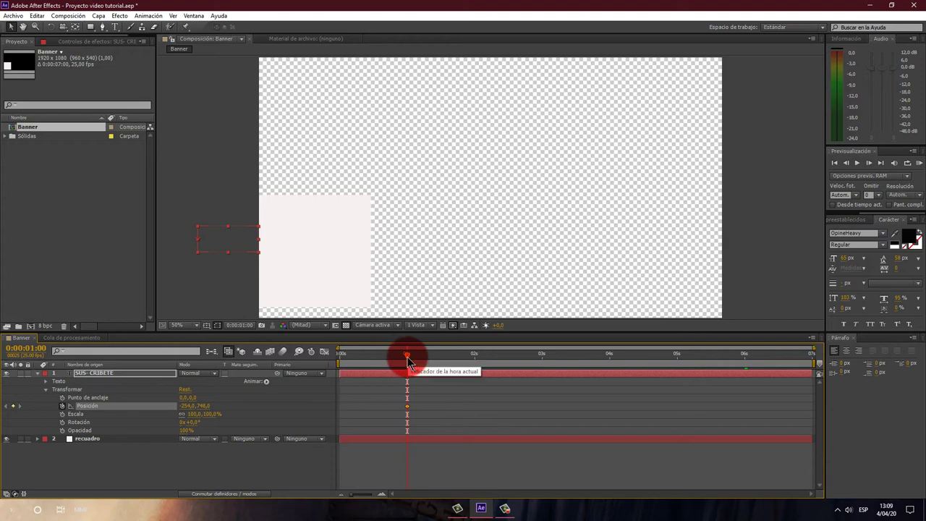
At 0:00:02:00, drag SUS-CRIBETE back onto the square until Position reads 94, 748.
drag(407, 357, 415, 357)
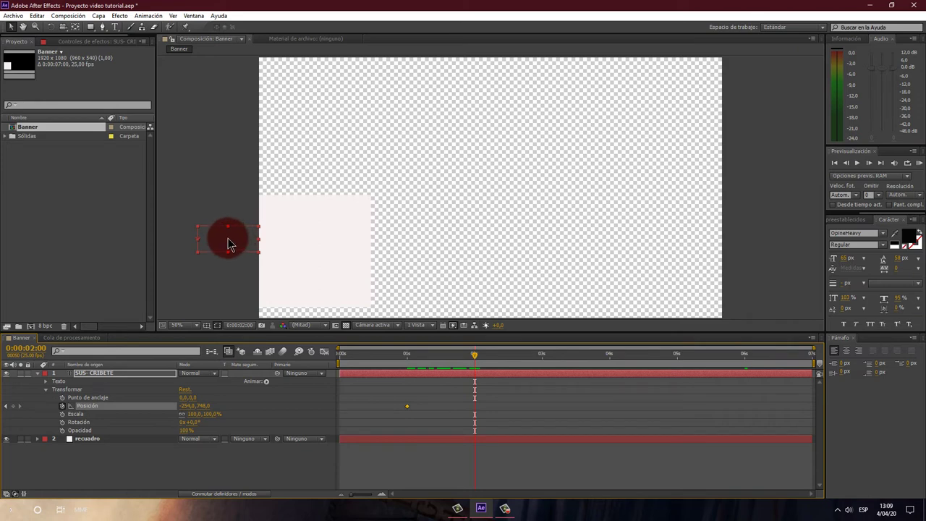
drag(232, 242, 320, 240)
drag(120, 411, 205, 278)
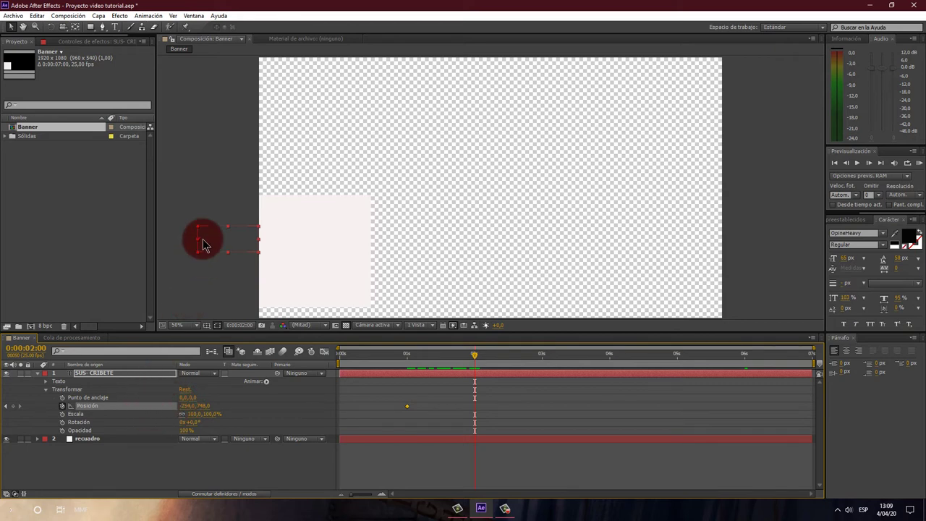
drag(205, 279, 200, 245)
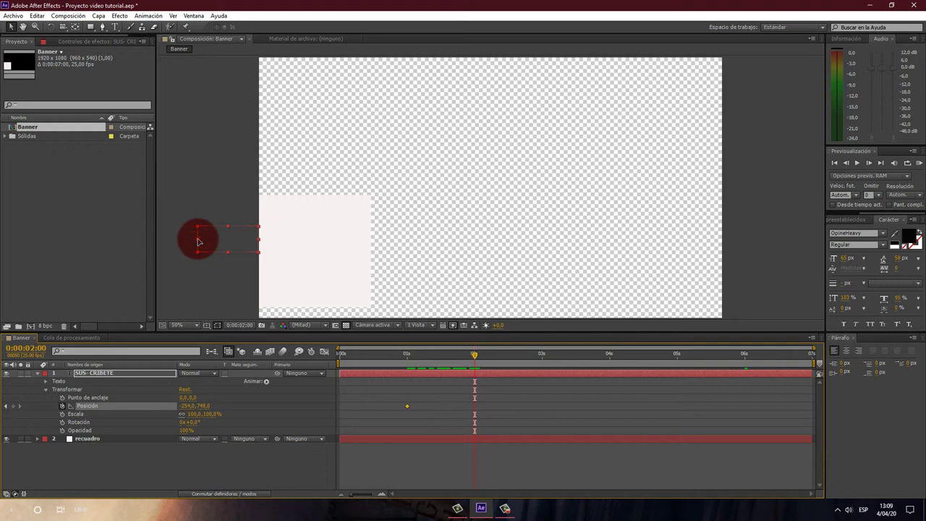
drag(199, 246, 279, 238)
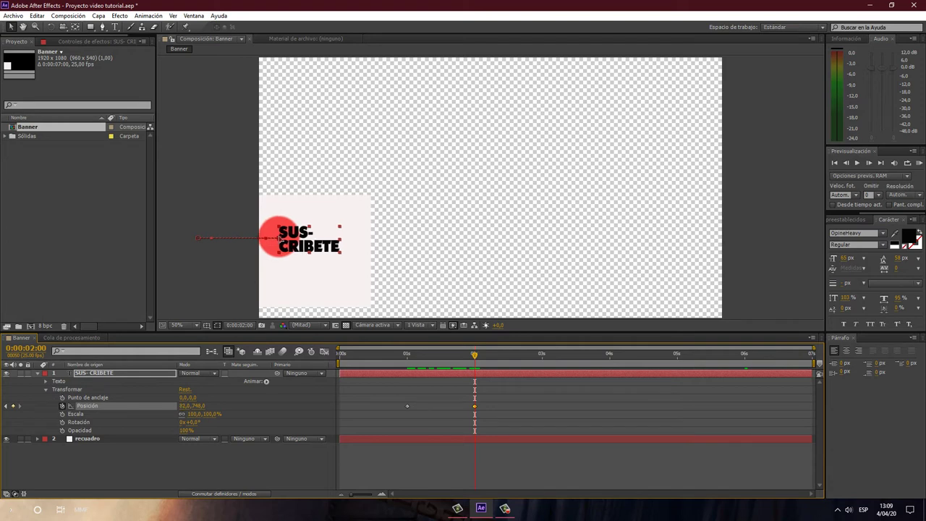
drag(279, 238, 283, 238)
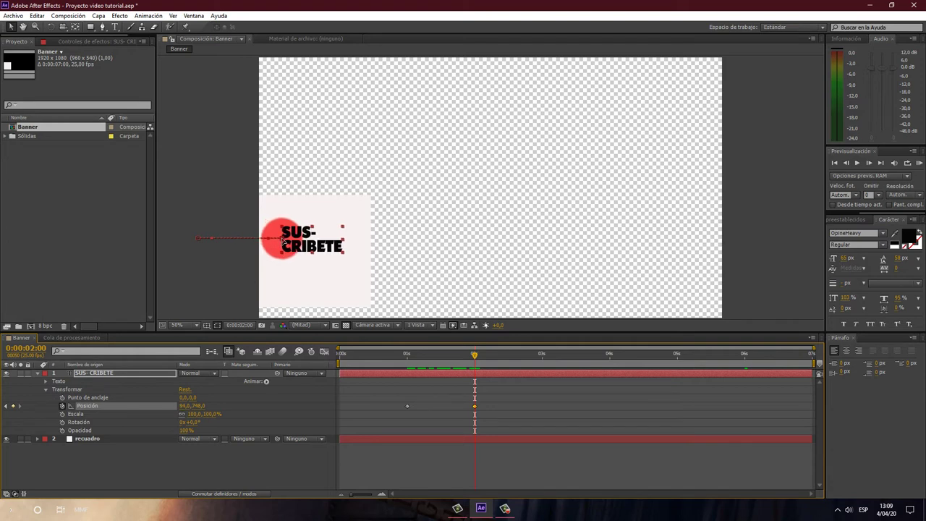
mouse_move(467, 364)
mouse_down()
mouse_move(475, 390)
mouse_move(475, 361)
mouse_up()
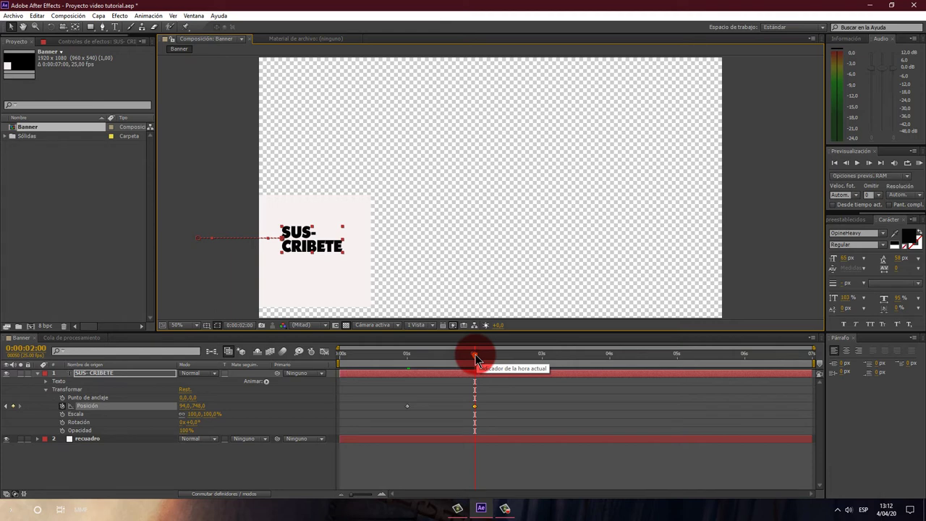
Add a Position keyframe at 5 seconds to hold SUS-CRIBETE in place.
mouse_move(474, 354)
mouse_down()
mouse_move(669, 353)
mouse_move(780, 369)
mouse_move(747, 372)
mouse_up()
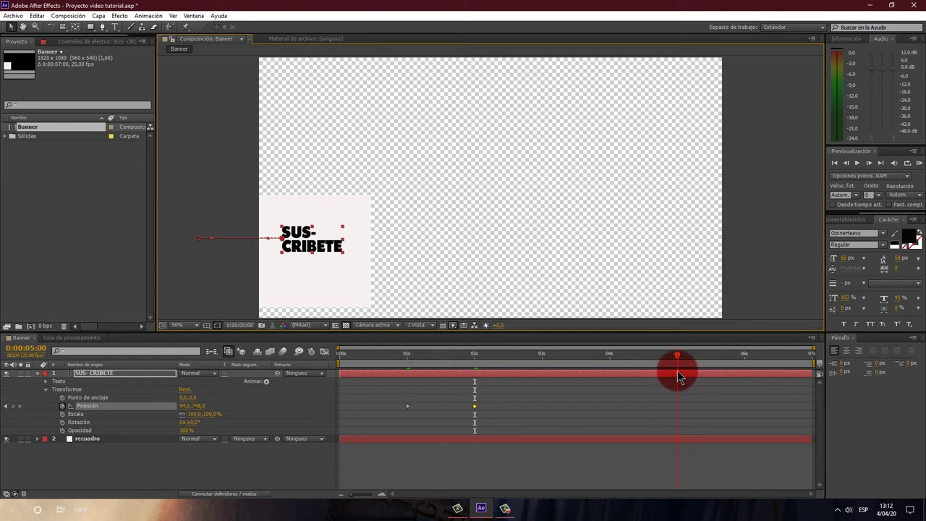
click(341, 226)
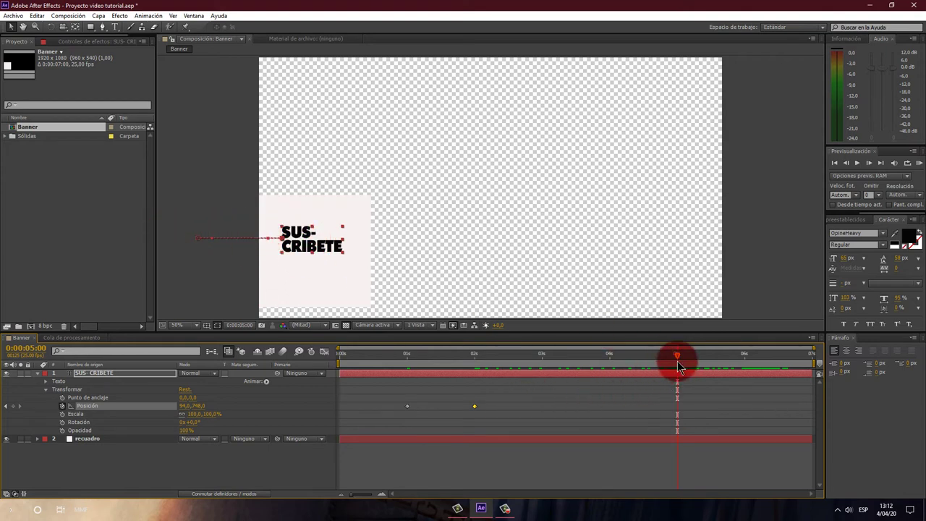
click(13, 406)
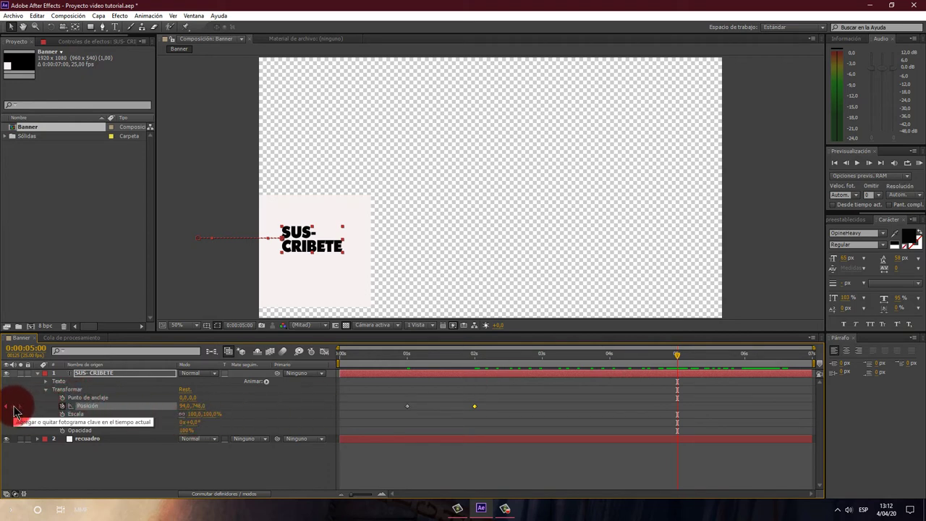
click(396, 429)
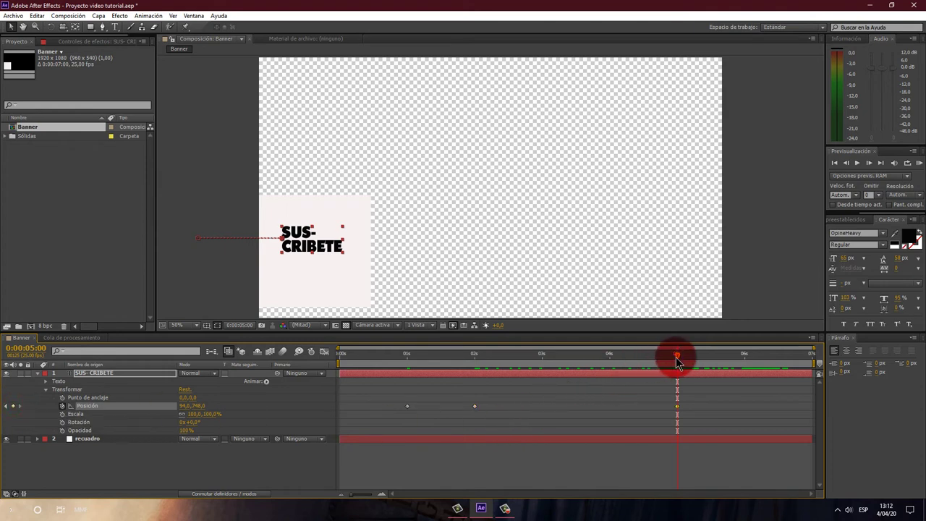
At 6 seconds, slide the text off-canvas left to -256, 748, and select all its Position keyframes.
mouse_move(677, 358)
mouse_down()
mouse_move(475, 384)
mouse_move(678, 382)
mouse_up()
drag(677, 376, 734, 375)
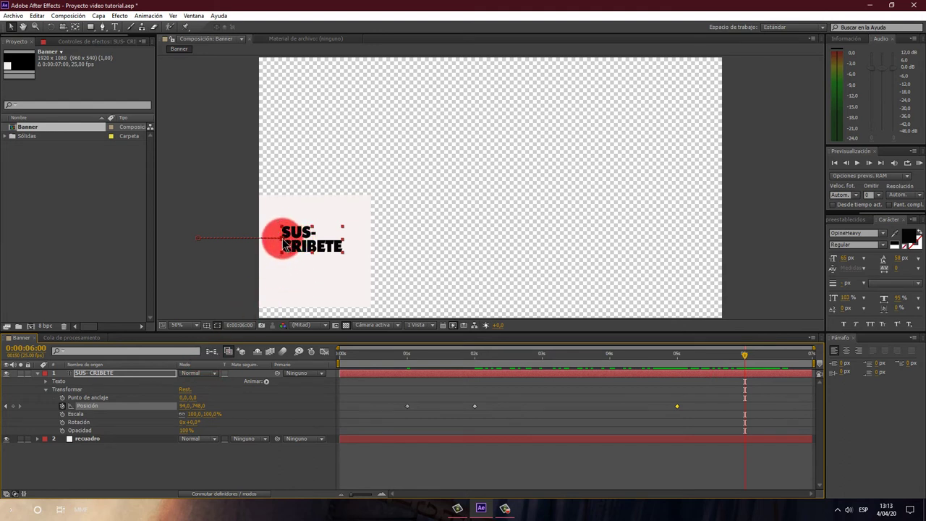
drag(284, 239, 199, 240)
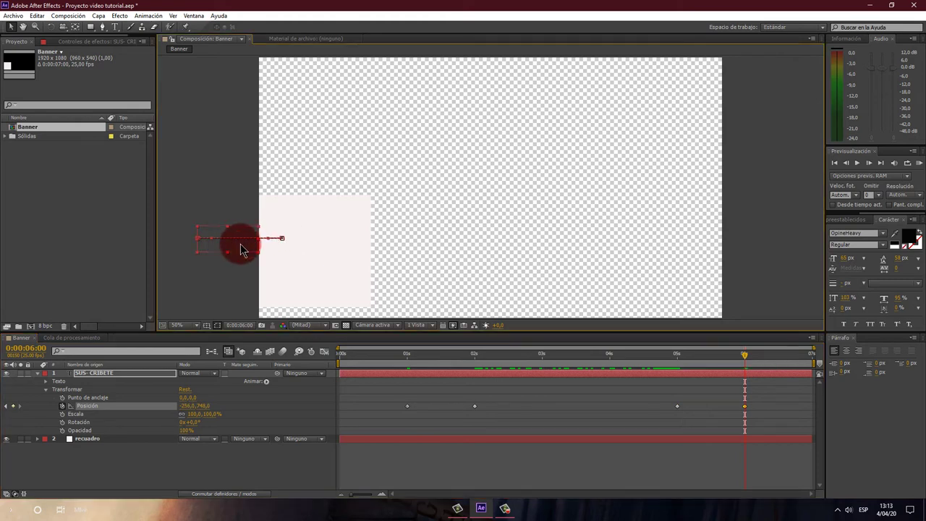
click(745, 409)
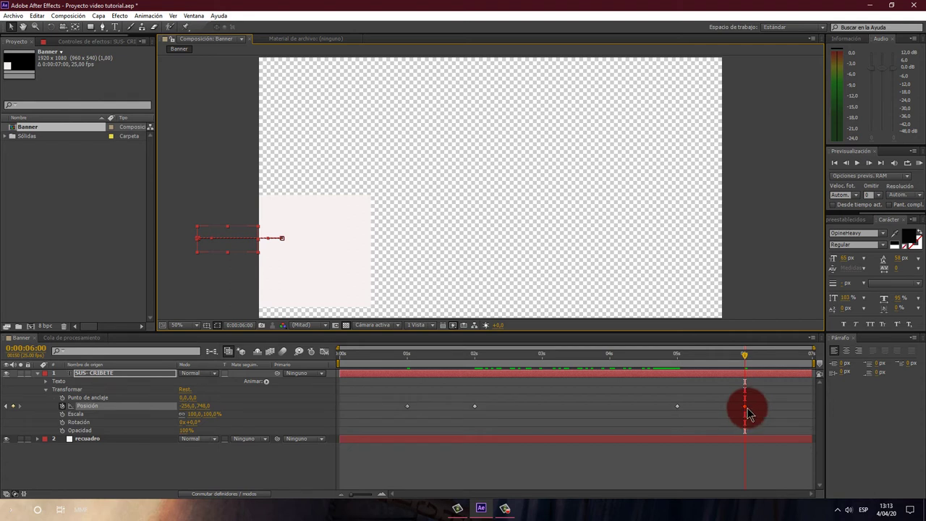
click(714, 464)
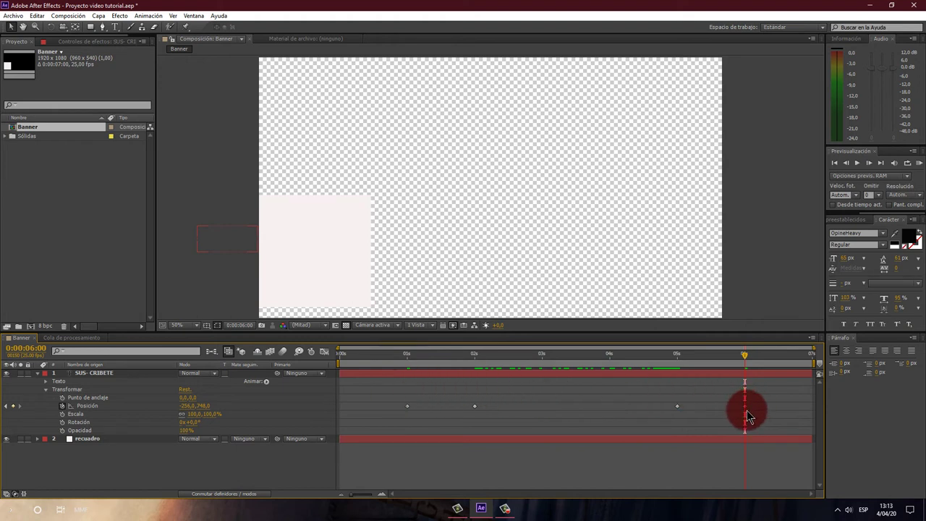
drag(751, 414, 406, 400)
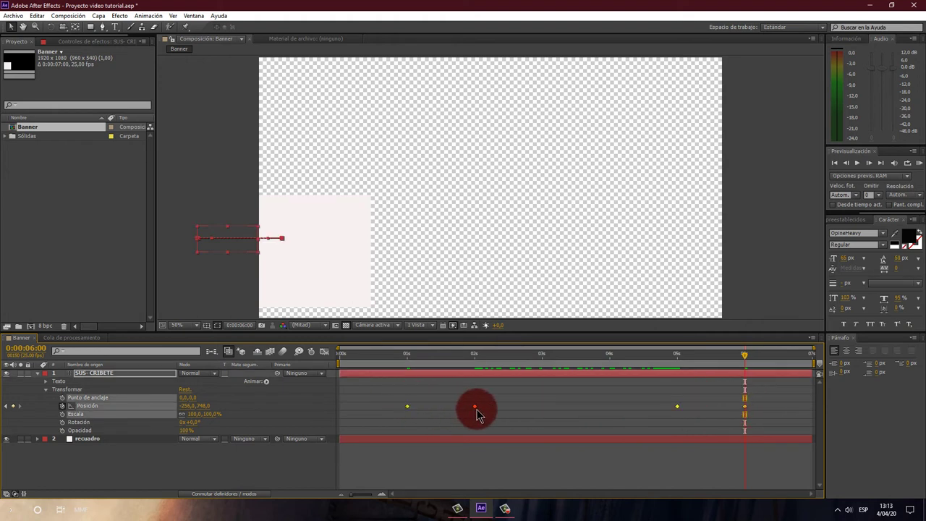
Apply Easy Ease to all four SUS-CRIBETE Position keyframes and preview the animation.
right_click(476, 409)
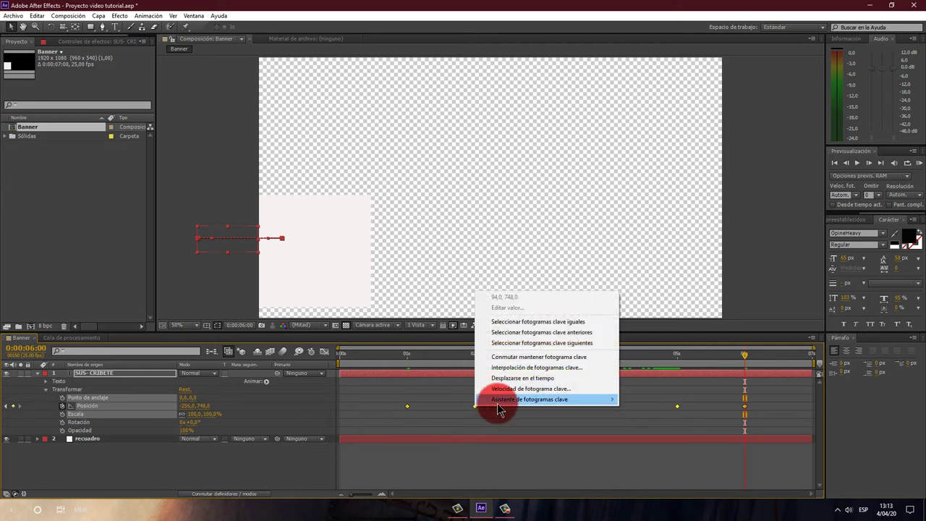
mouse_move(543, 402)
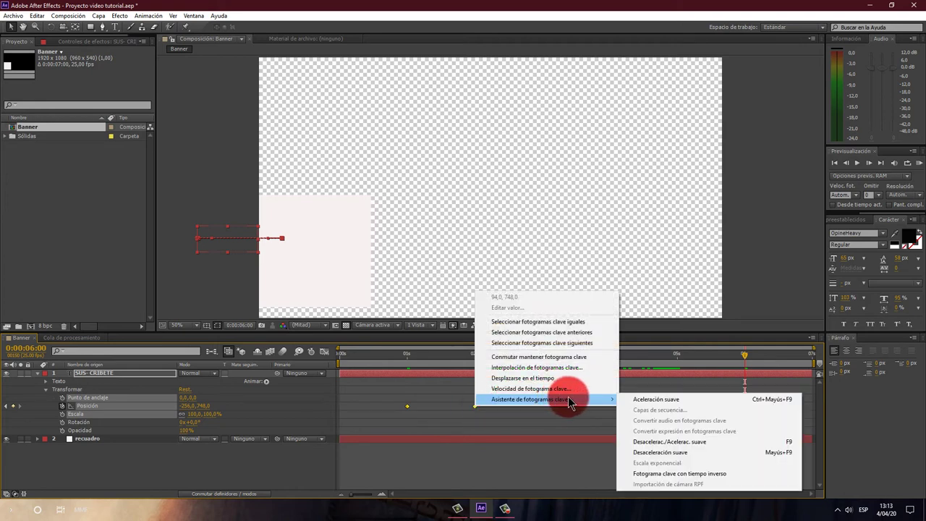
click(655, 444)
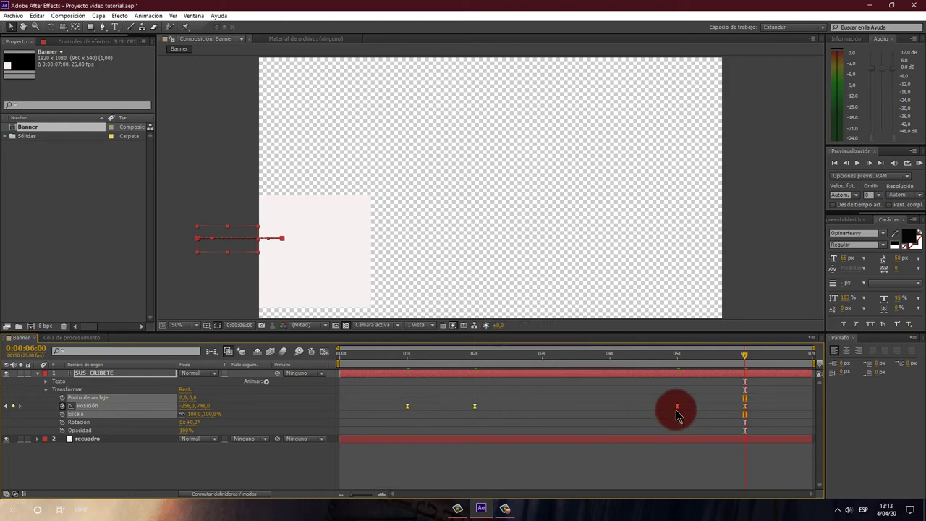
mouse_move(680, 414)
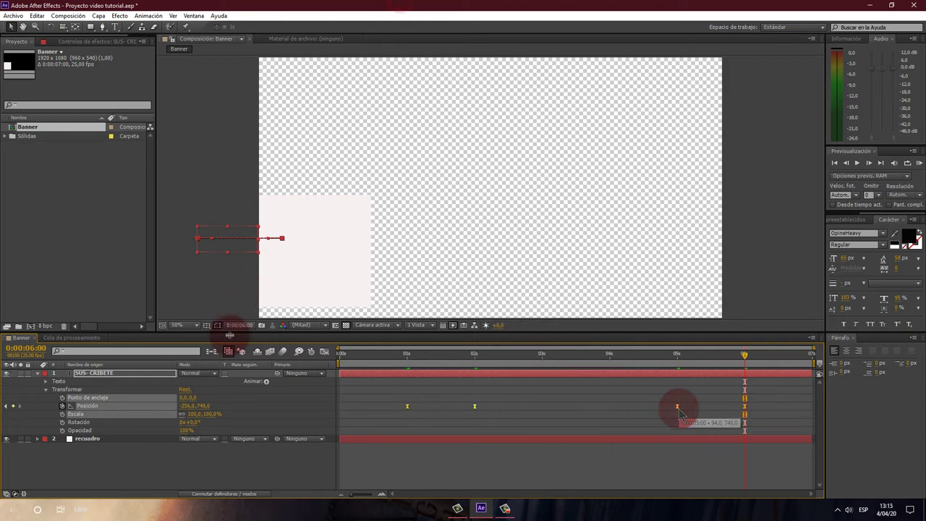
key(space)
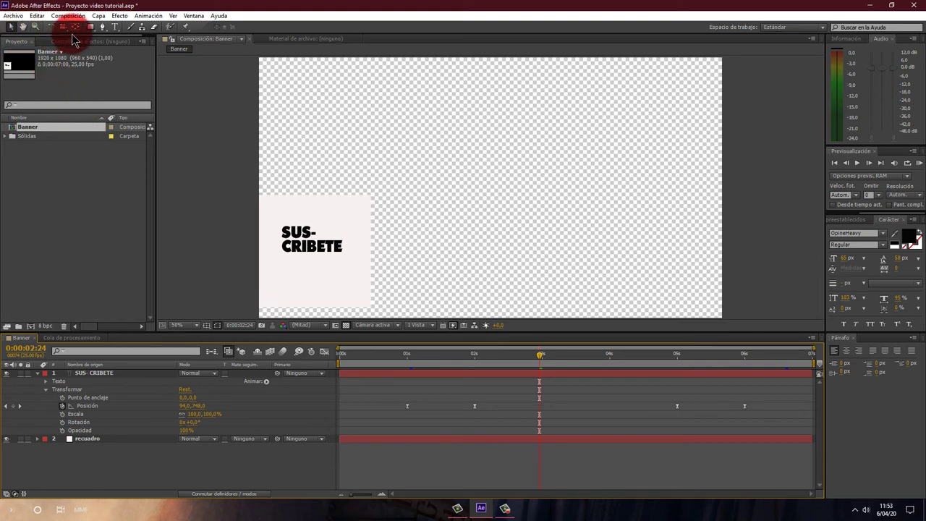
Create a new text layer reading 'Y COMPARTE' on two lines just below CRIBETE.
click(113, 29)
drag(288, 286, 288, 269)
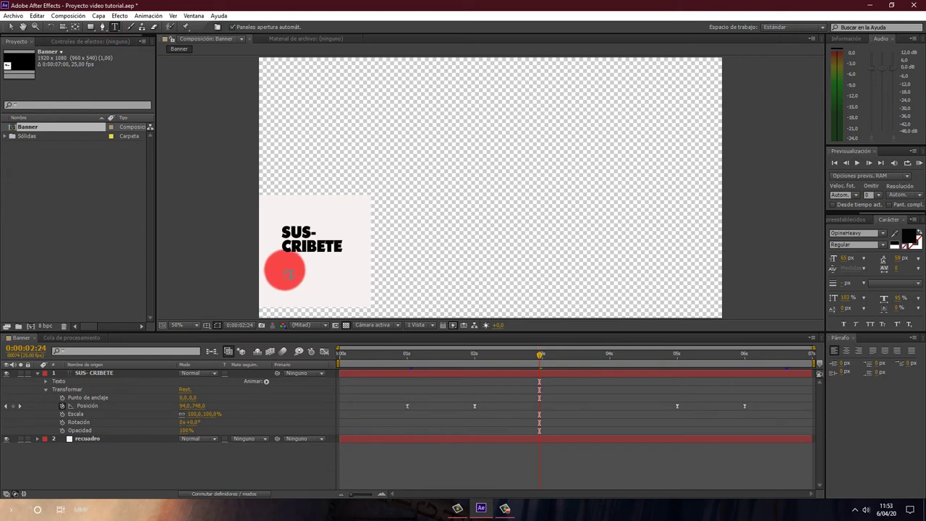
click(287, 269)
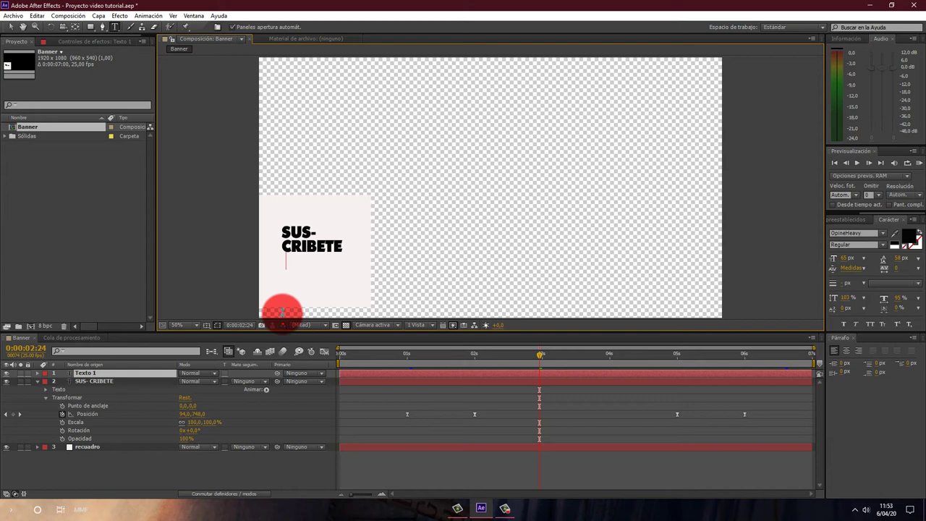
text(Y )
text(COMP)
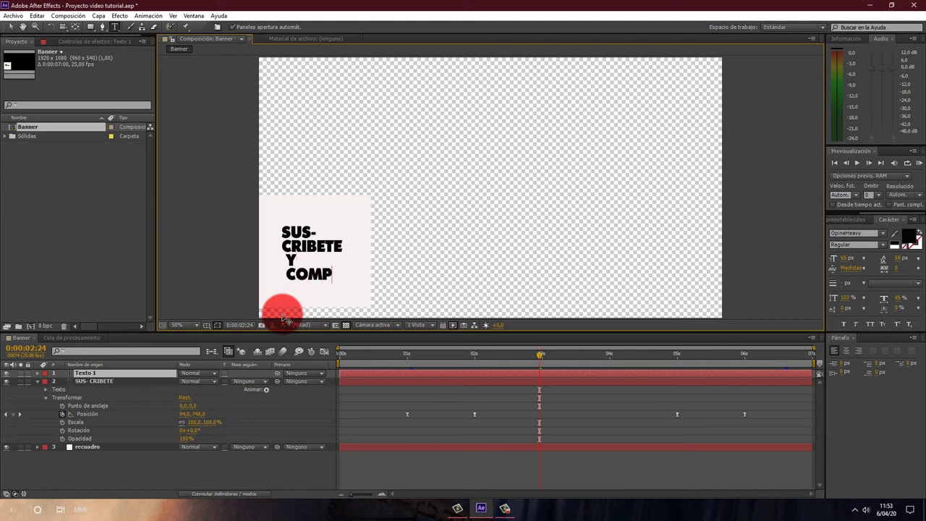
text(ARTE)
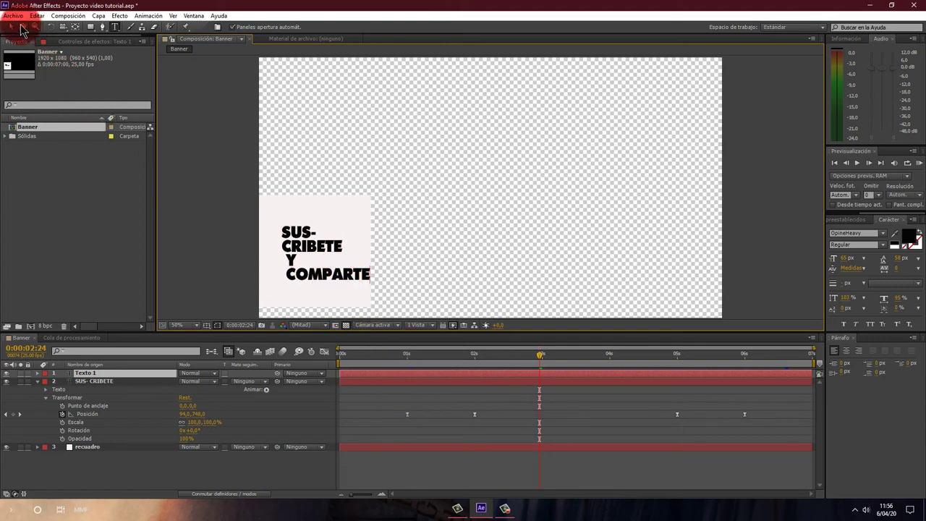
click(11, 27)
key(Caps_Lock)
text(Y COMPARTE)
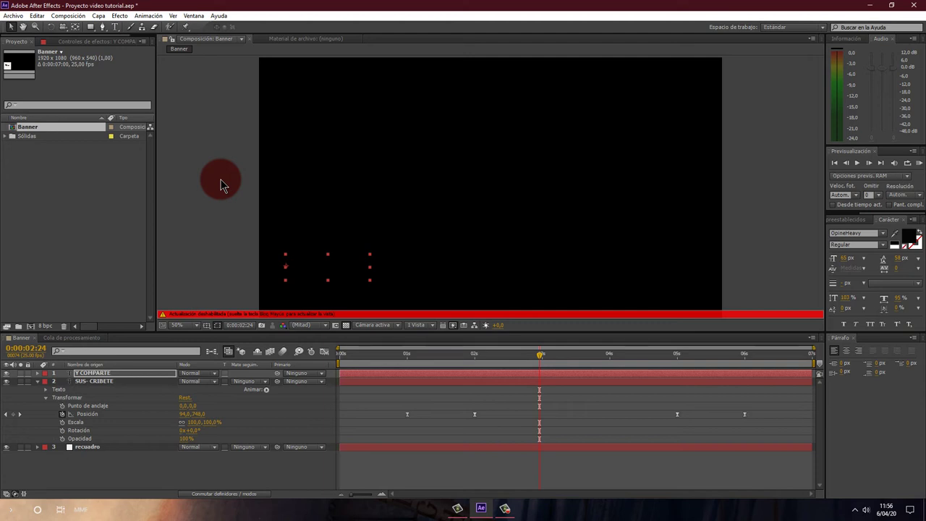
Nudge Y COMPARTE slightly left so it sits flush beneath SUS-CRIBETE.
key(Caps_Lock)
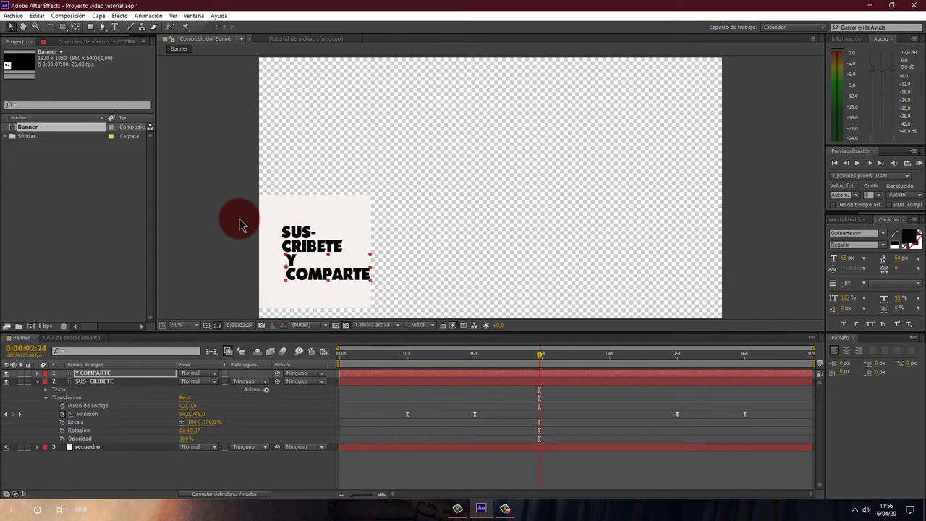
click(296, 275)
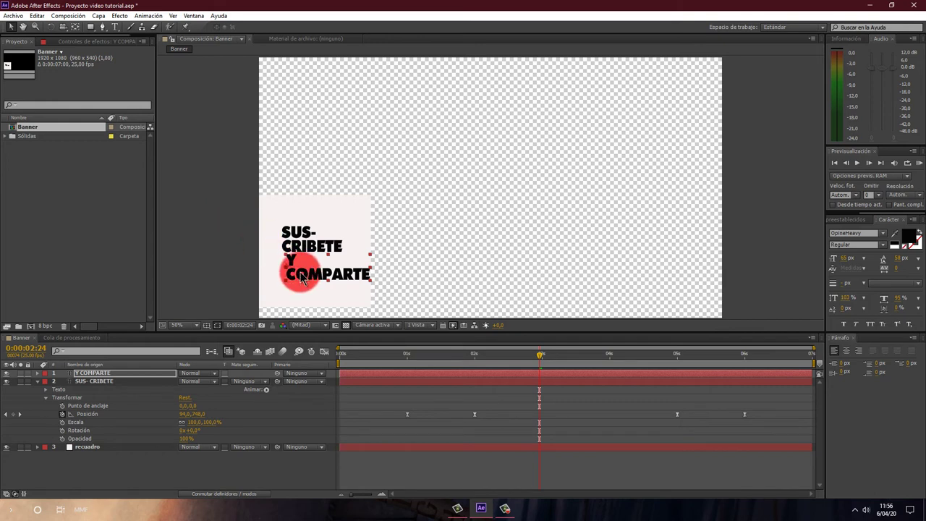
drag(311, 275, 309, 276)
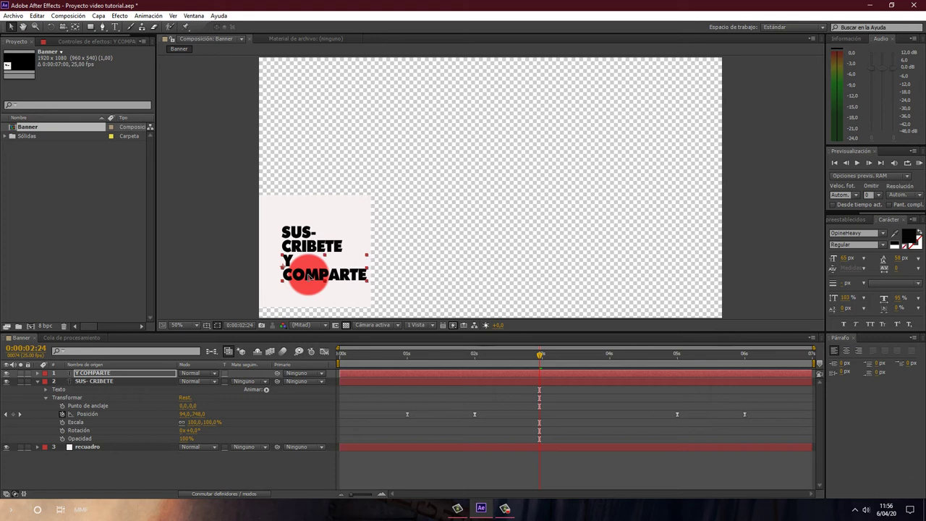
drag(309, 276, 309, 275)
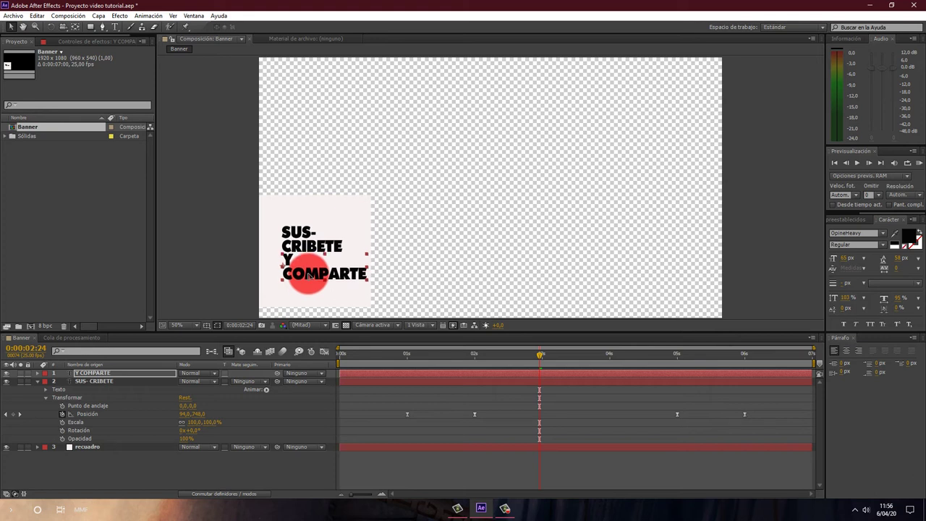
click(309, 276)
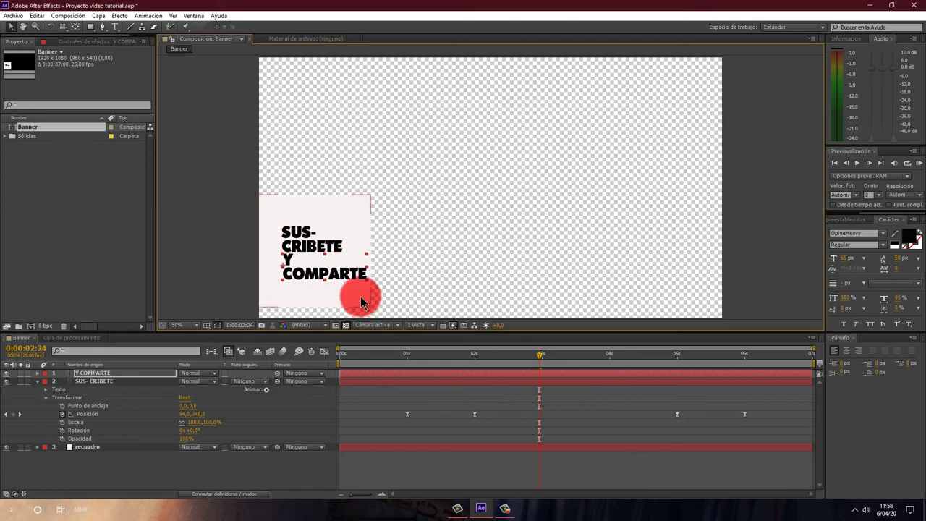
Shrink the Y COMPARTE font size in the Character panel.
click(109, 373)
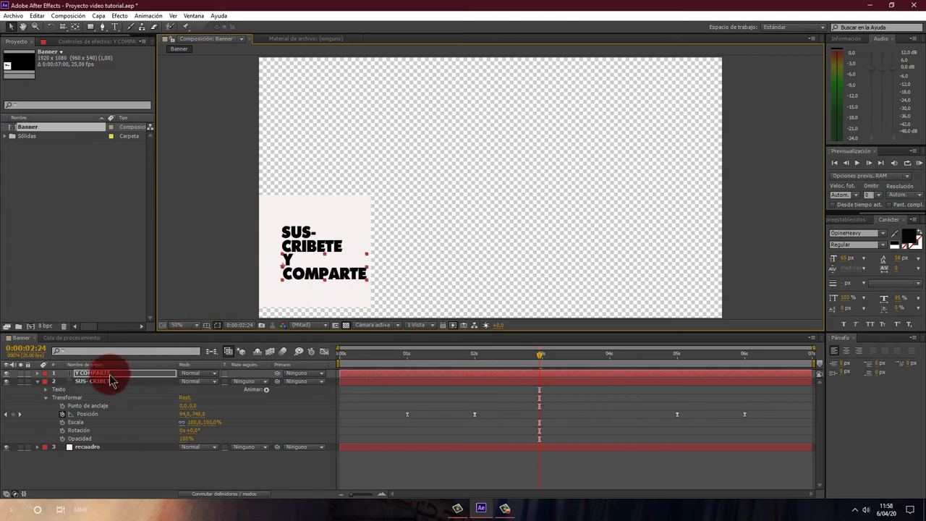
key(Return)
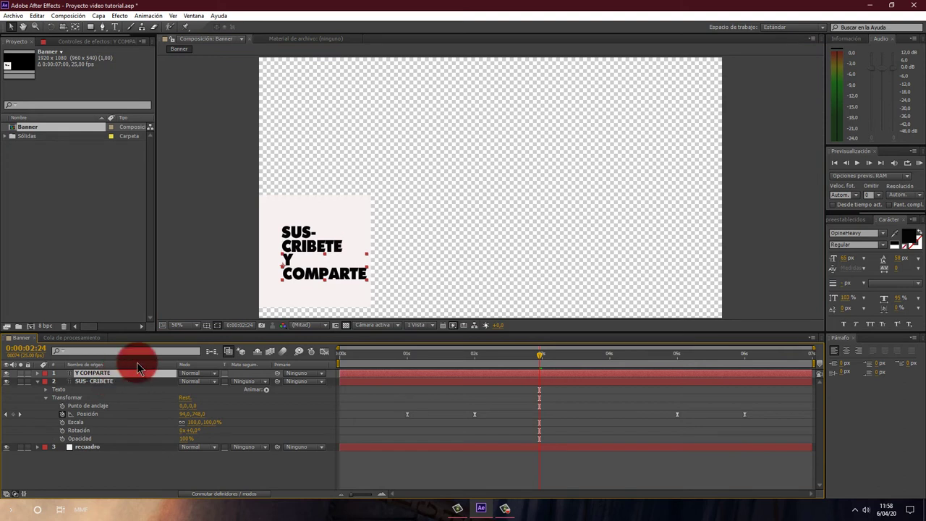
click(846, 260)
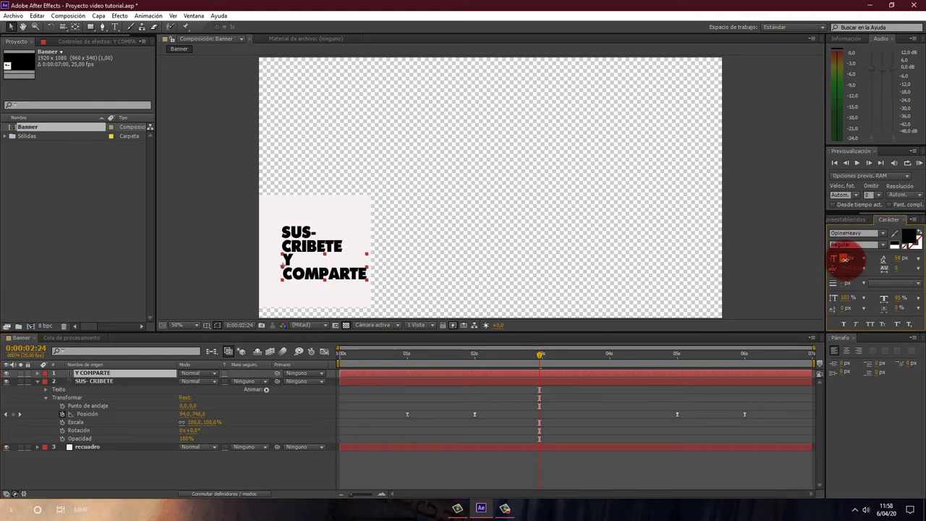
drag(844, 259, 841, 264)
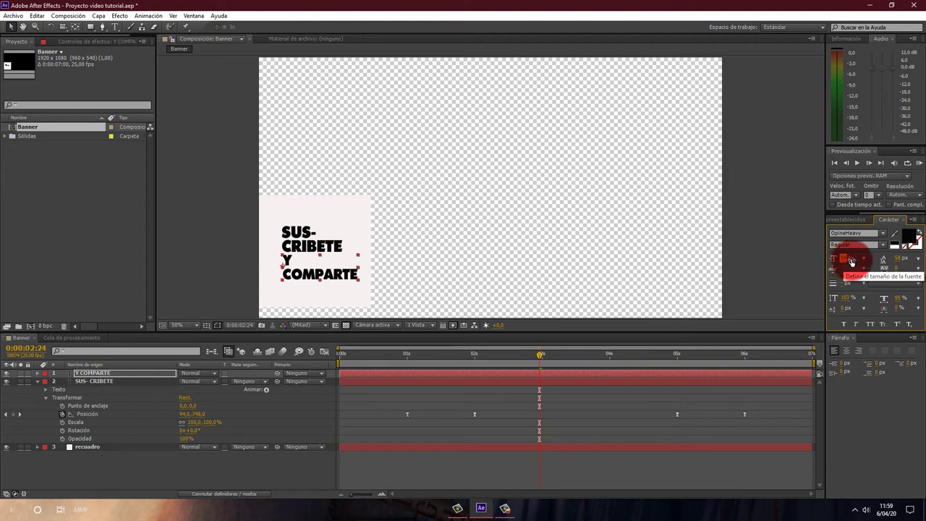
Set the SUS-CRIBETE layer's font size to 58 px and check the stacked text block.
shift+click(93, 382)
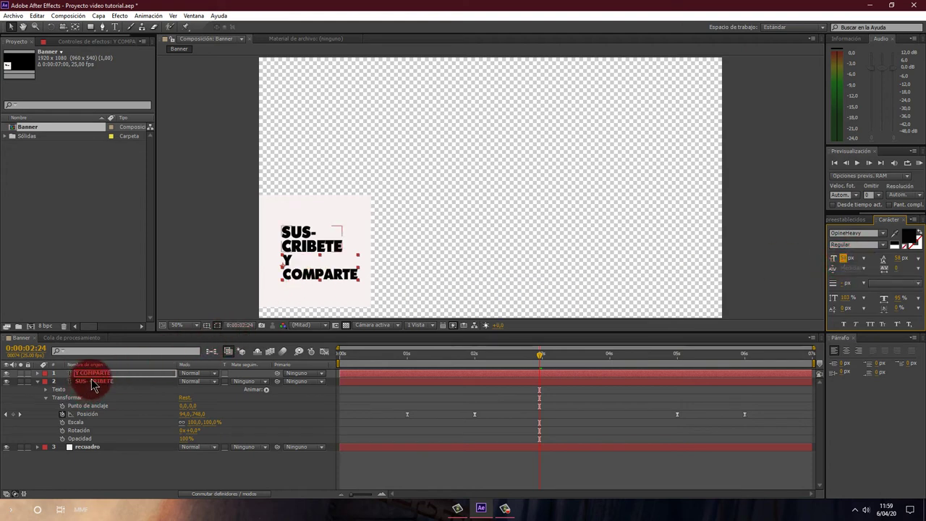
click(94, 381)
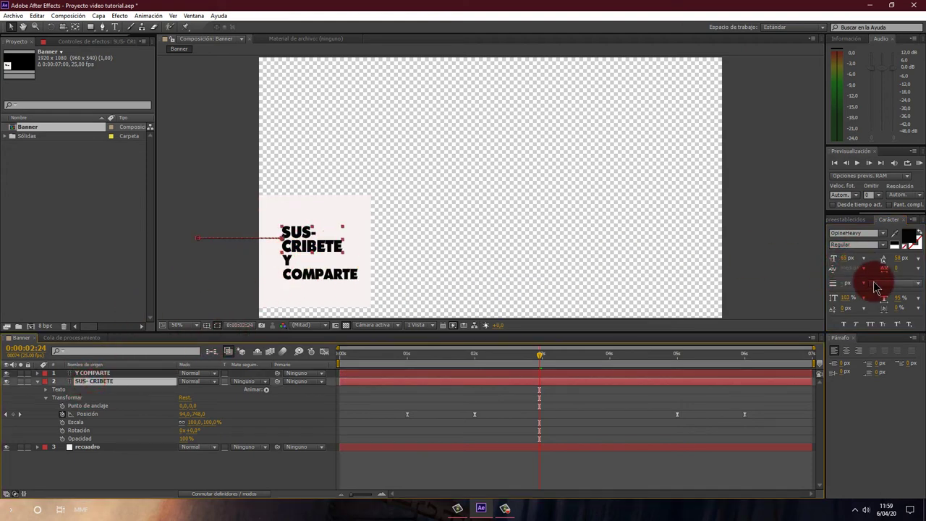
click(847, 260)
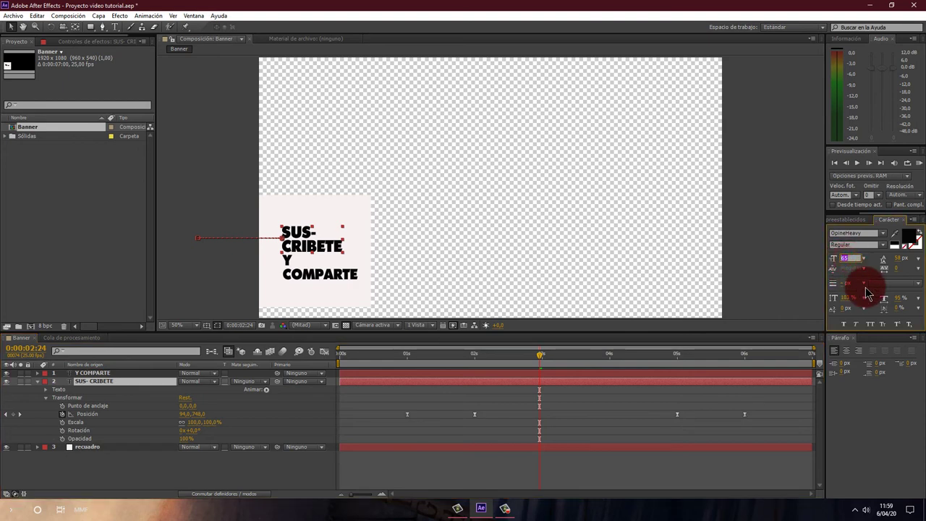
text(58)
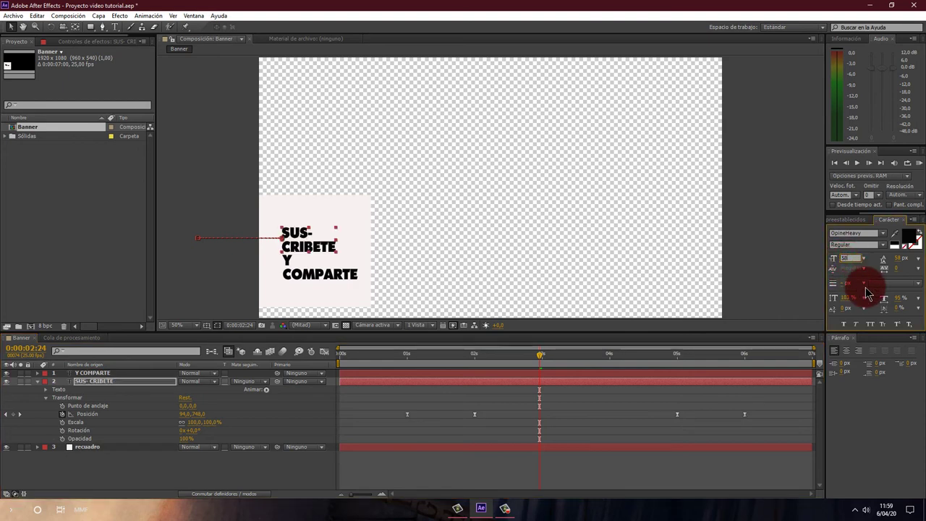
click(868, 293)
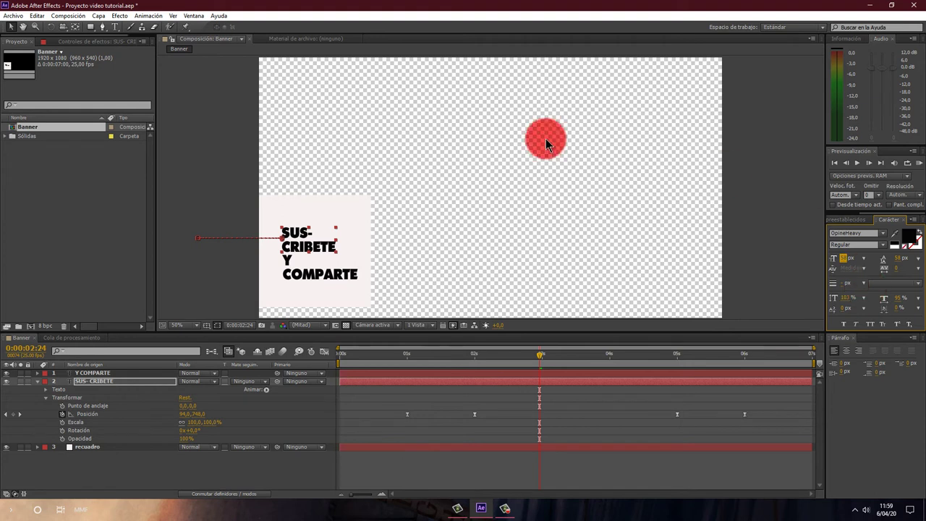
click(334, 261)
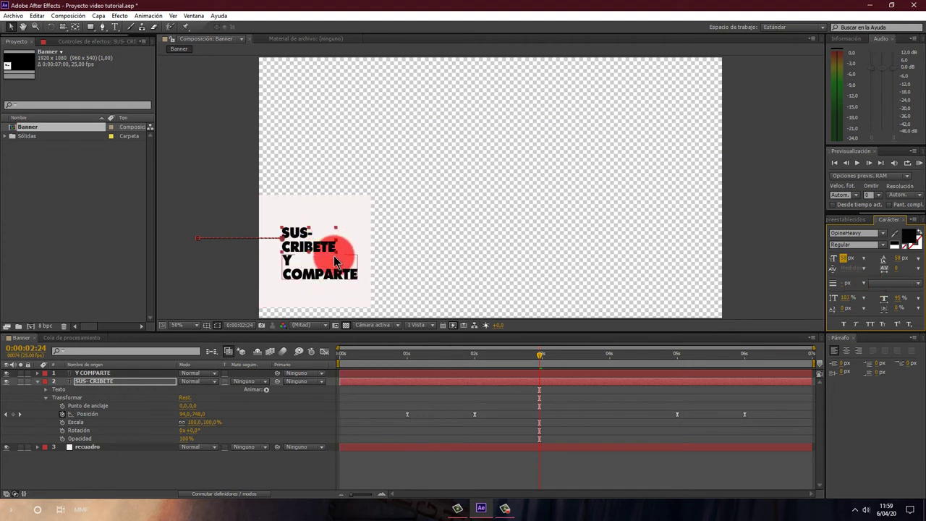
click(307, 248)
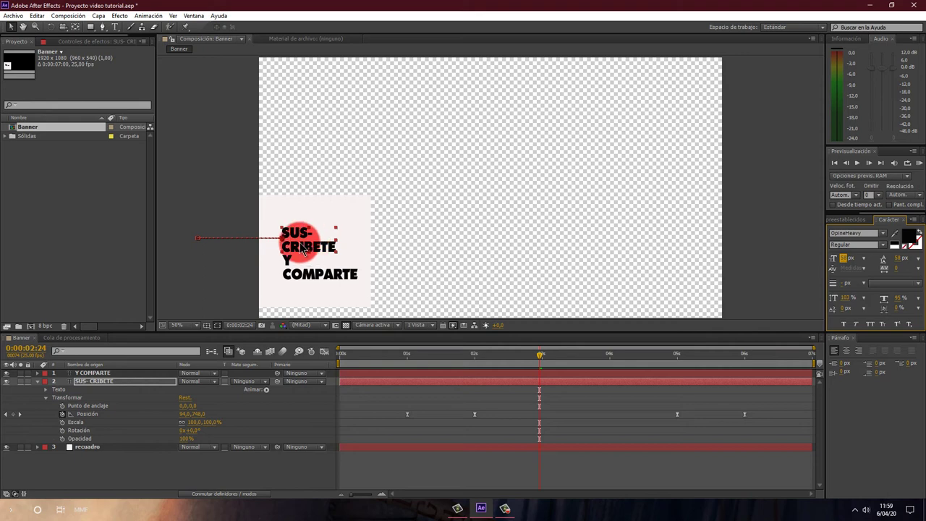
click(289, 234)
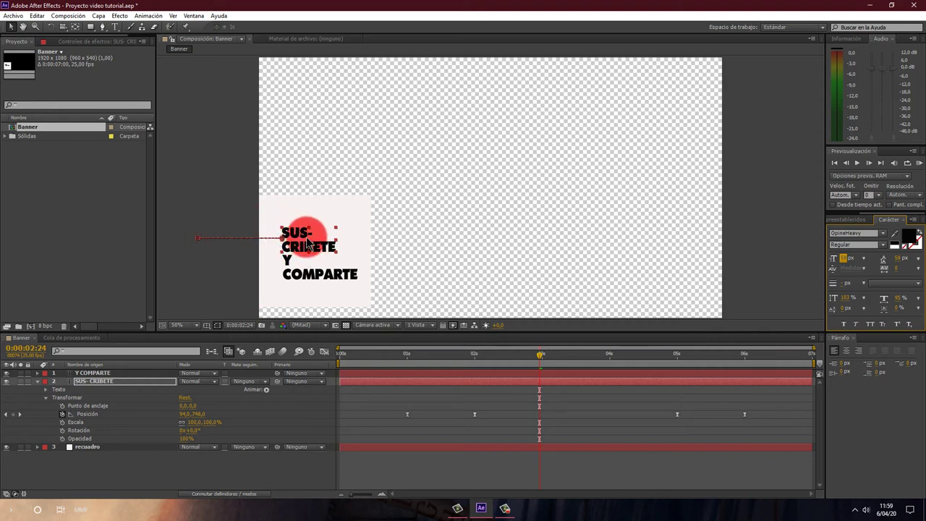
click(289, 234)
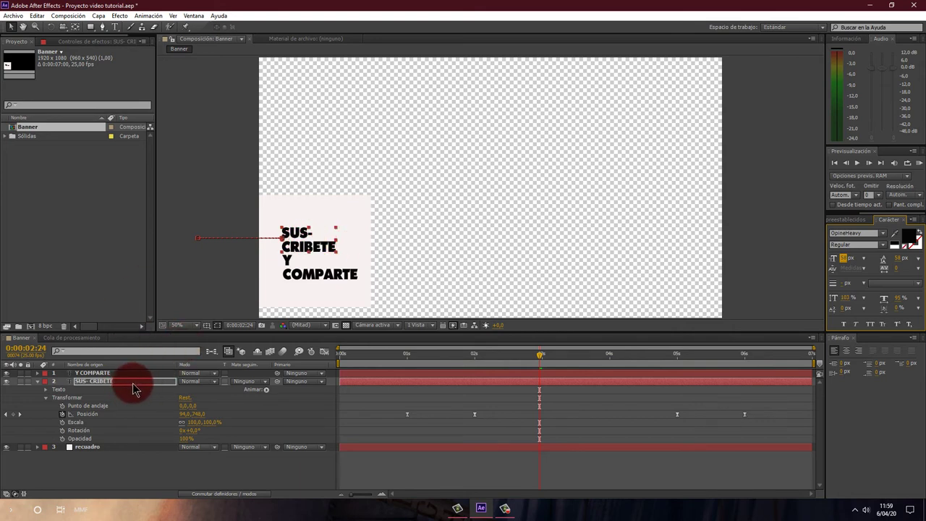
click(299, 245)
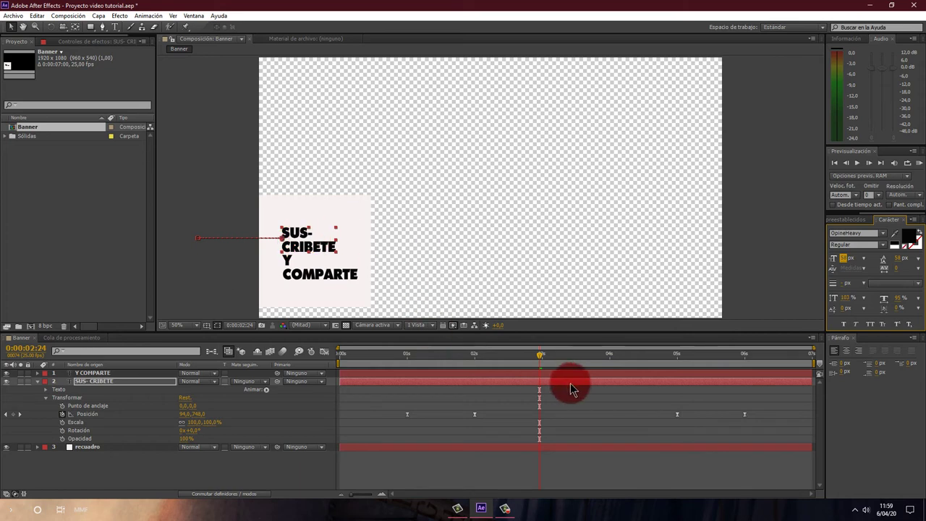
Scrub to the 2-second mark, where SUS-CRIBETE sits at 94, 748.
drag(539, 390, 474, 394)
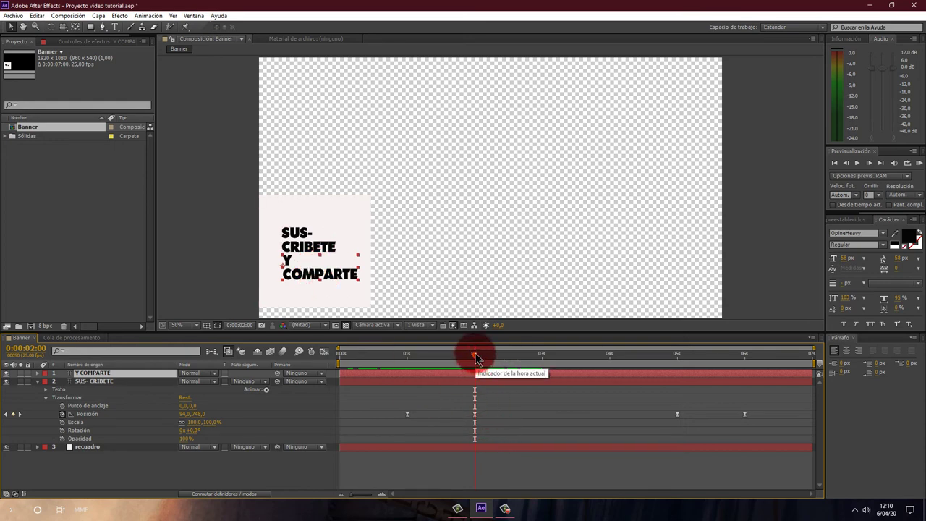
mouse_move(475, 357)
mouse_down()
mouse_move(466, 365)
mouse_move(476, 386)
mouse_up()
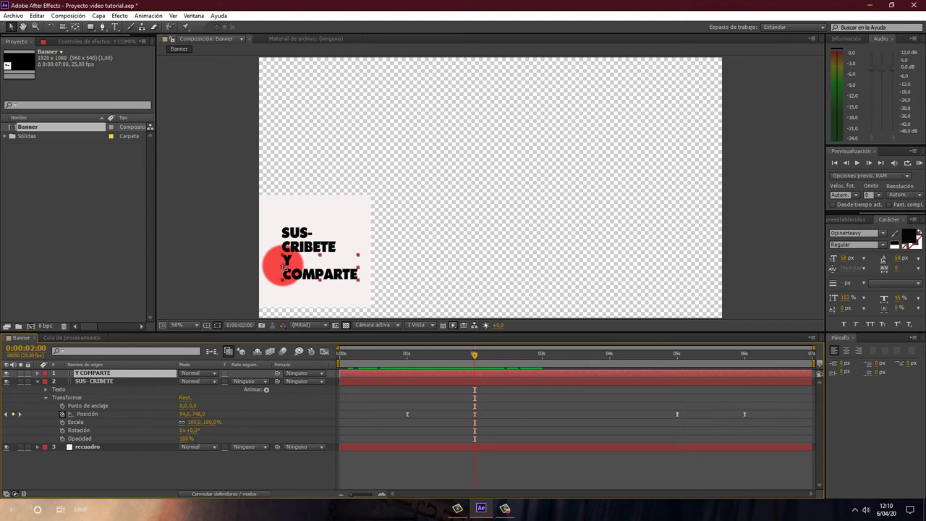
Move Y COMPARTE off the square to the left and set its first Position keyframe at 2 seconds.
drag(284, 268, 185, 270)
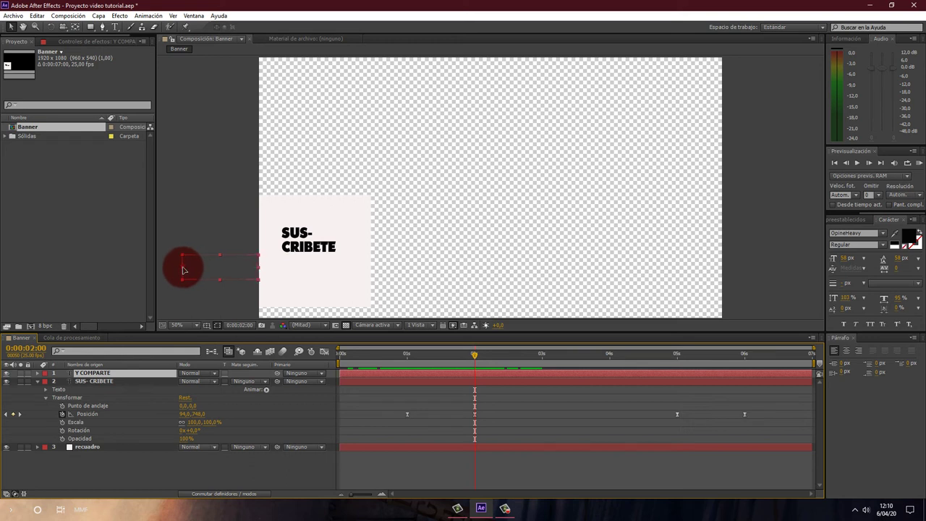
drag(183, 270, 186, 273)
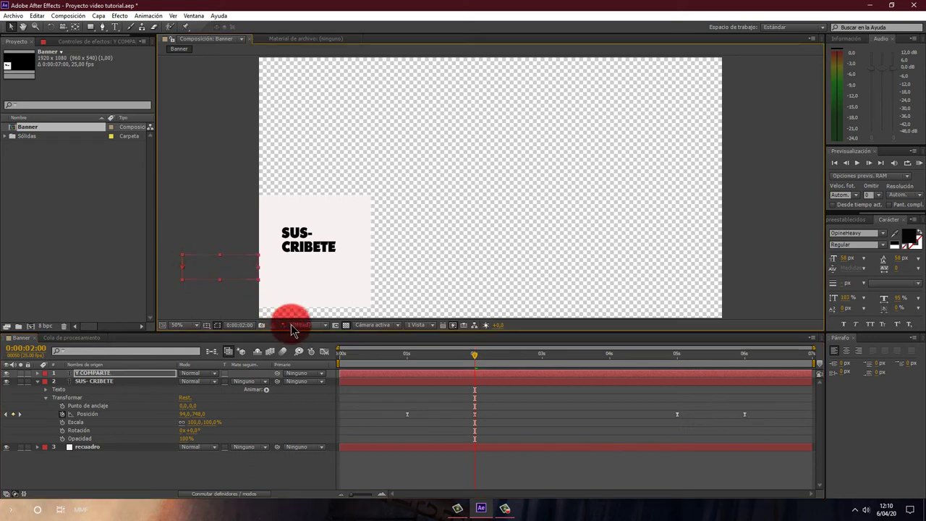
click(254, 285)
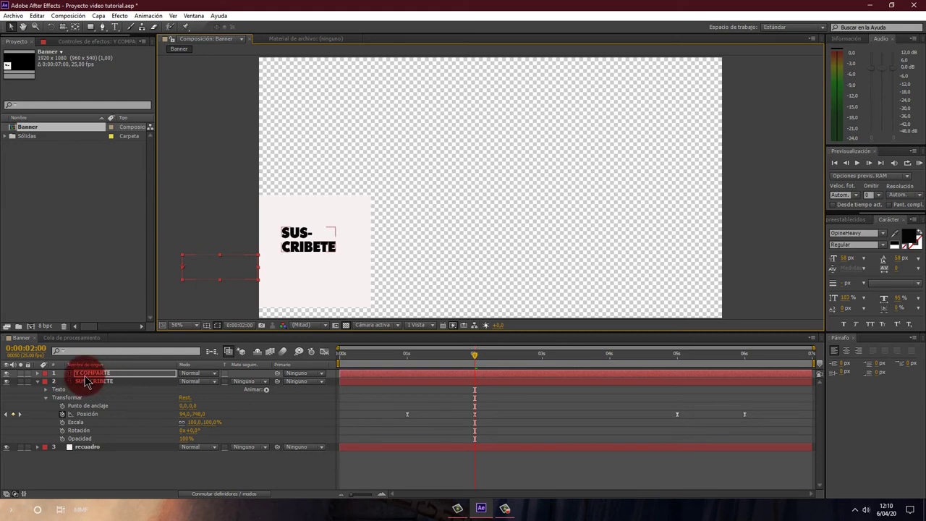
click(38, 374)
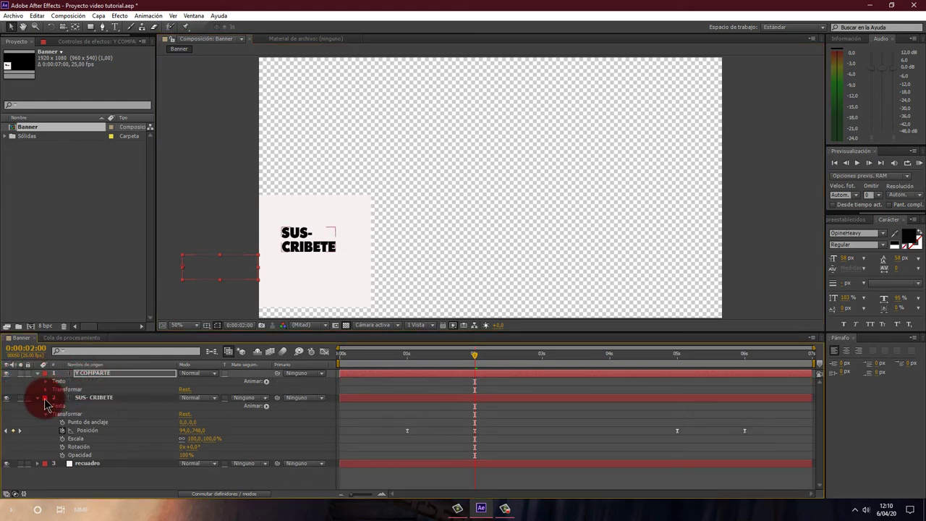
click(46, 390)
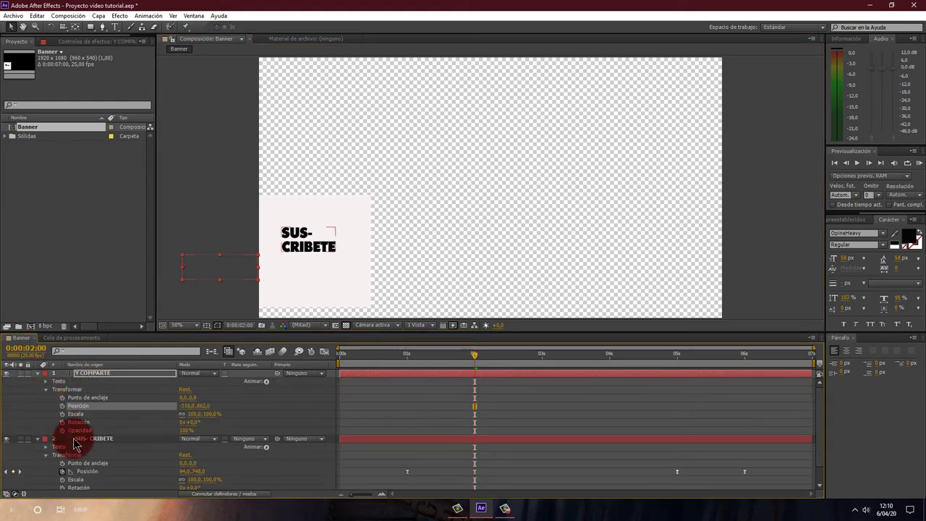
click(75, 407)
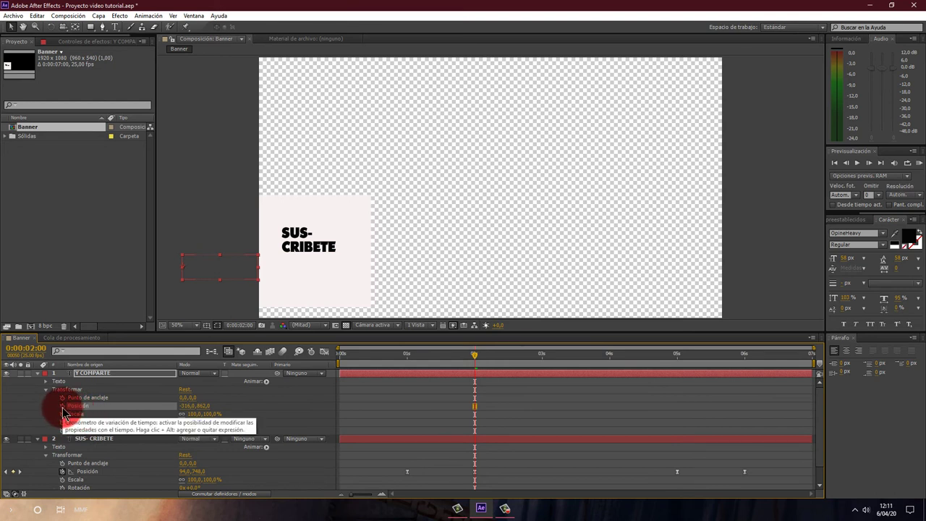
click(63, 407)
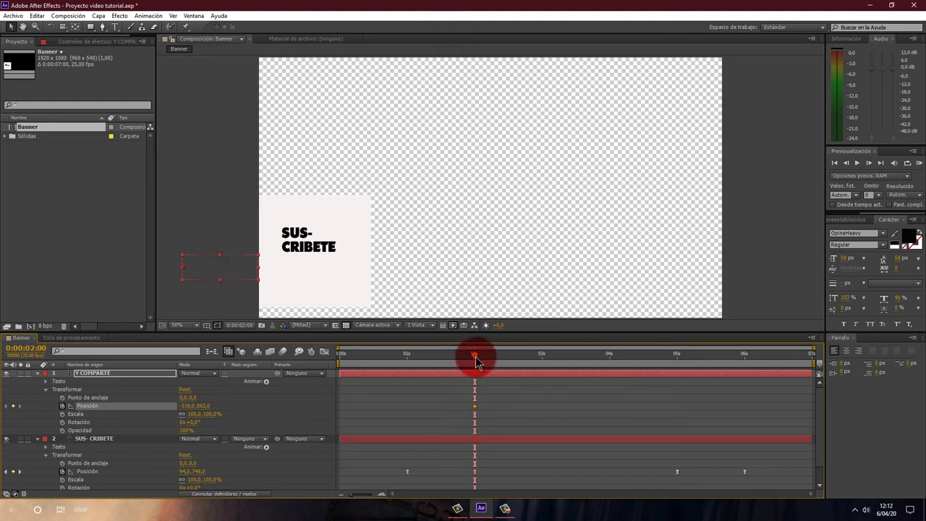
At 3 seconds, slide Y COMPARTE back onto the square at 92, 862.
drag(476, 356, 517, 362)
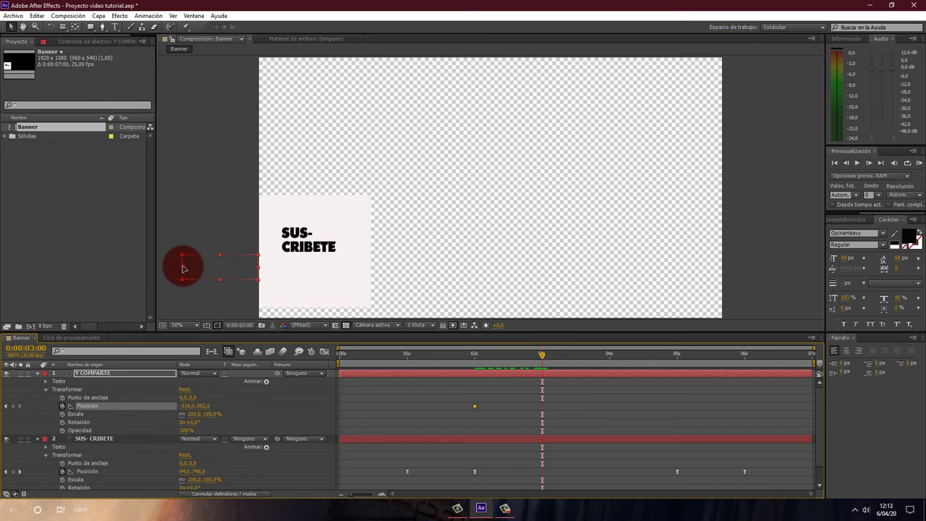
drag(182, 269, 281, 279)
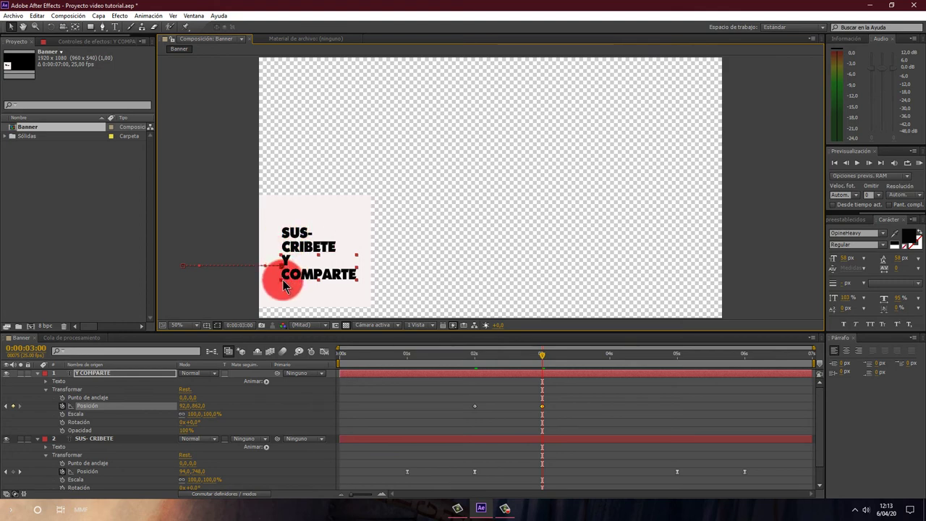
click(543, 406)
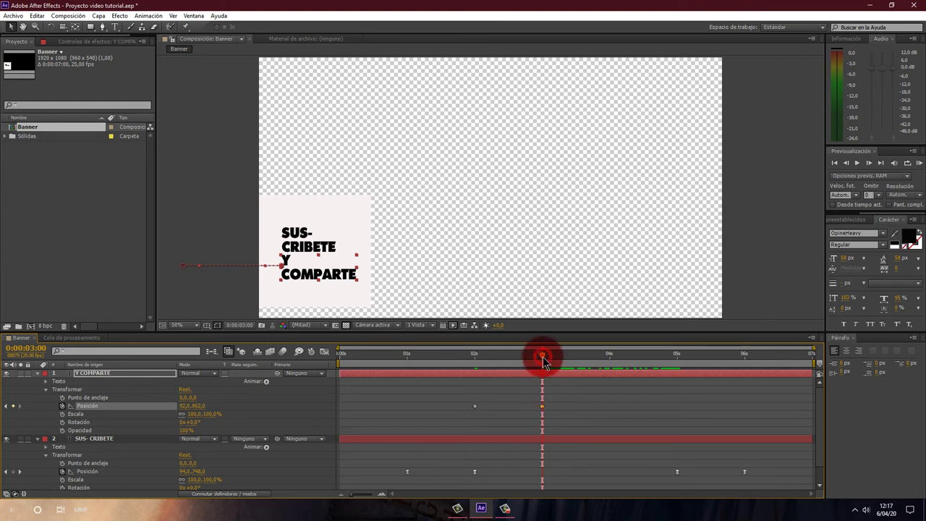
drag(543, 357, 609, 377)
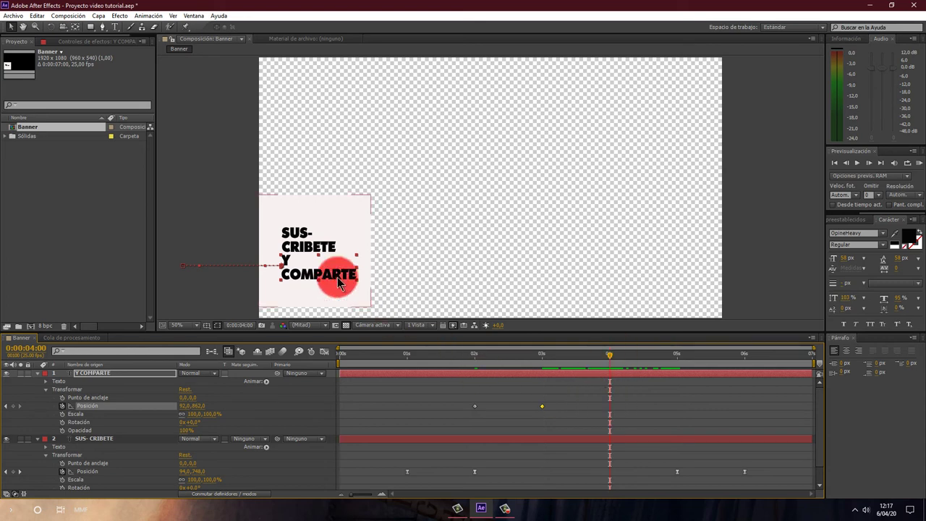
Hold Y COMPARTE at 4 seconds, then slide it off-canvas left to -320, 862 at 5 seconds.
click(15, 410)
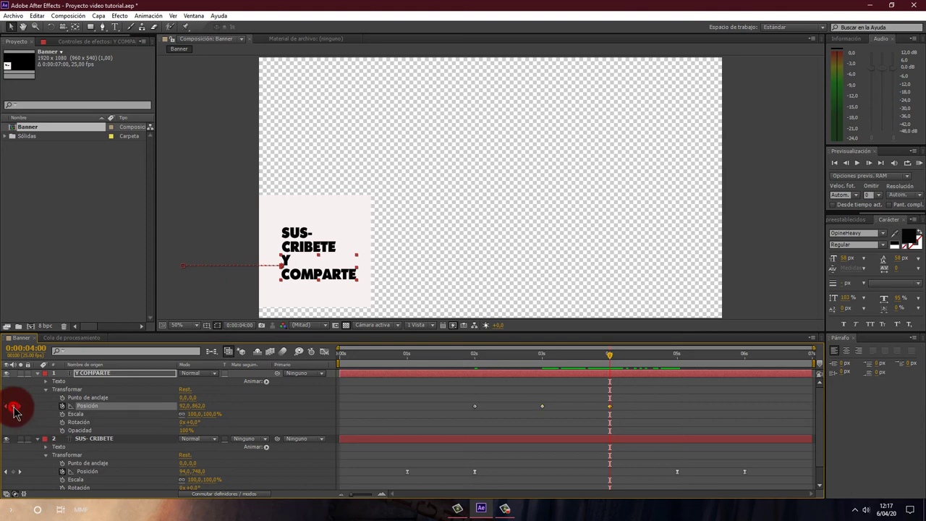
click(610, 356)
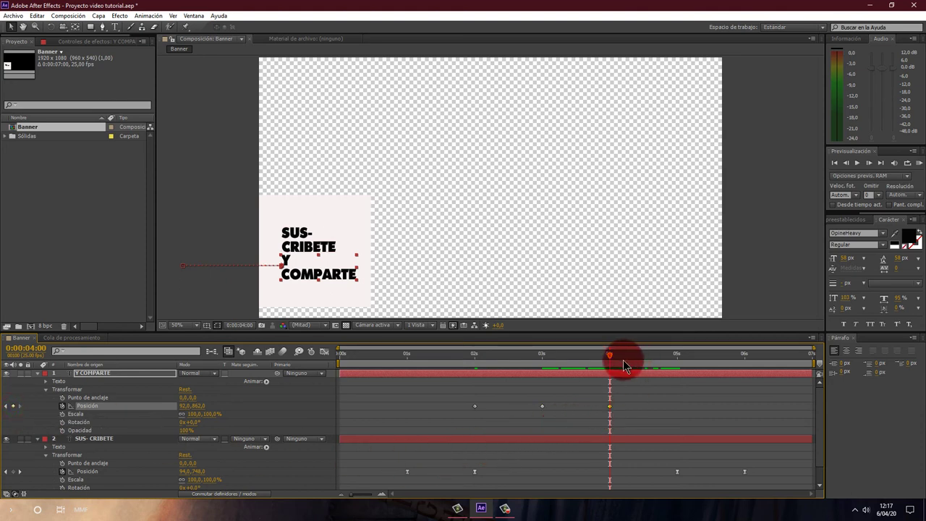
drag(612, 358, 677, 361)
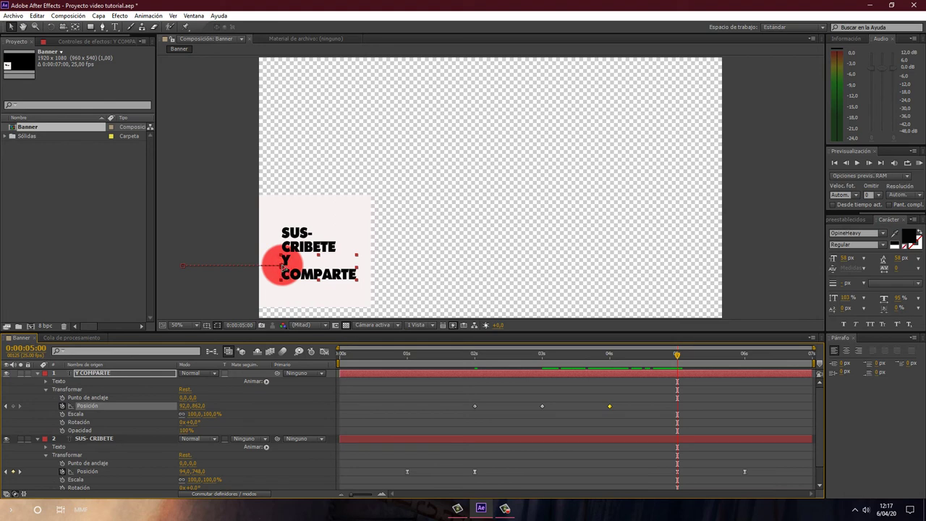
drag(283, 267, 181, 251)
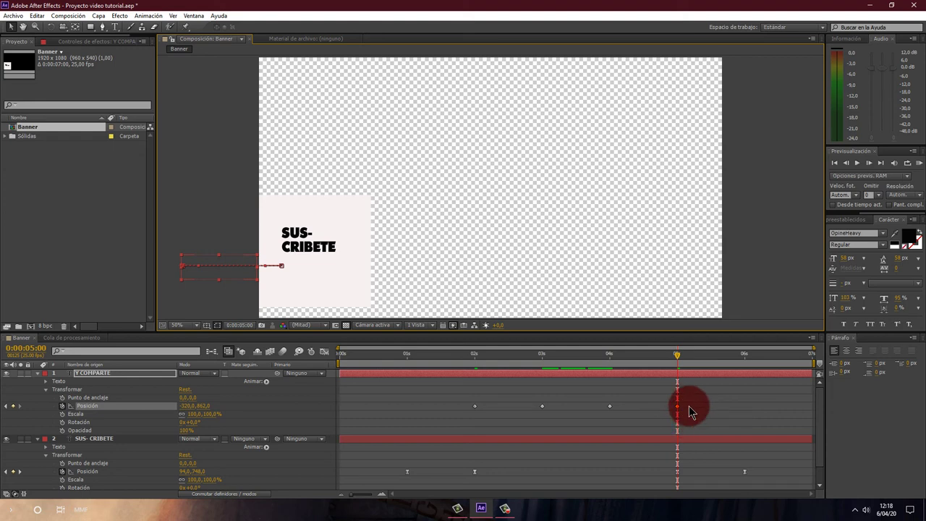
Apply Easy Ease to Y COMPARTE's Position keyframes and preview from the start.
mouse_move(689, 412)
mouse_down()
mouse_move(470, 397)
mouse_move(474, 412)
mouse_up()
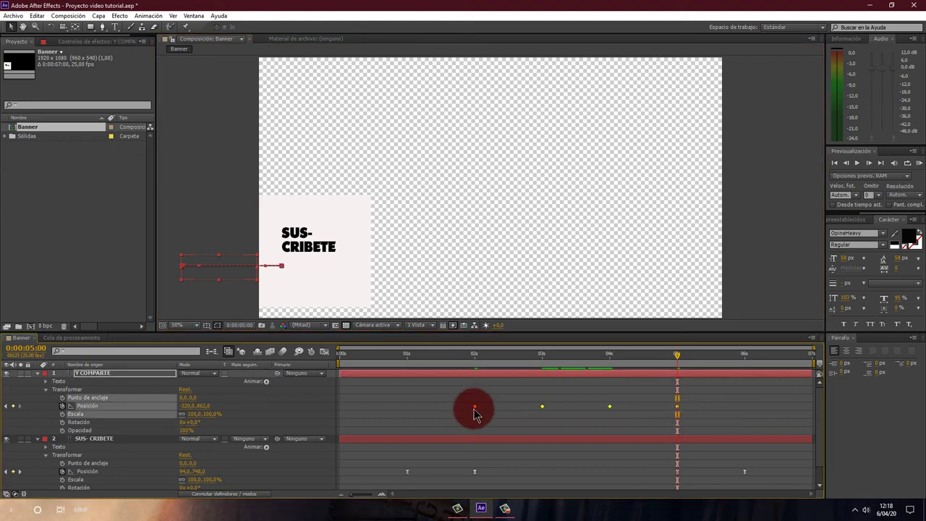
right_click(474, 411)
mouse_move(533, 405)
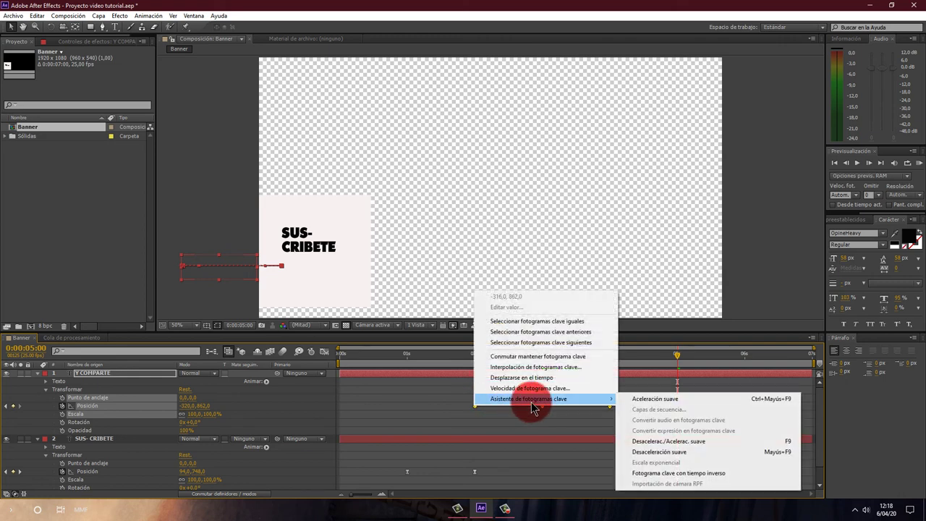
click(662, 442)
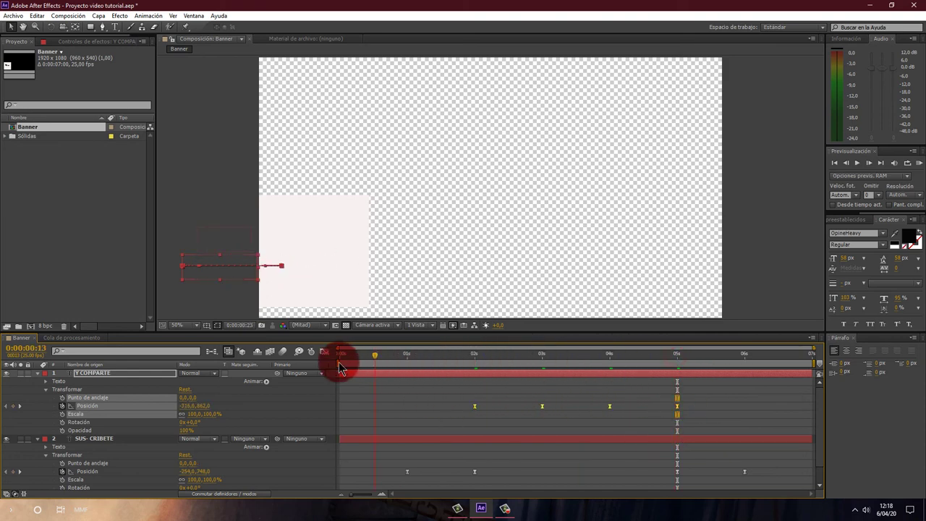
drag(678, 360, 257, 366)
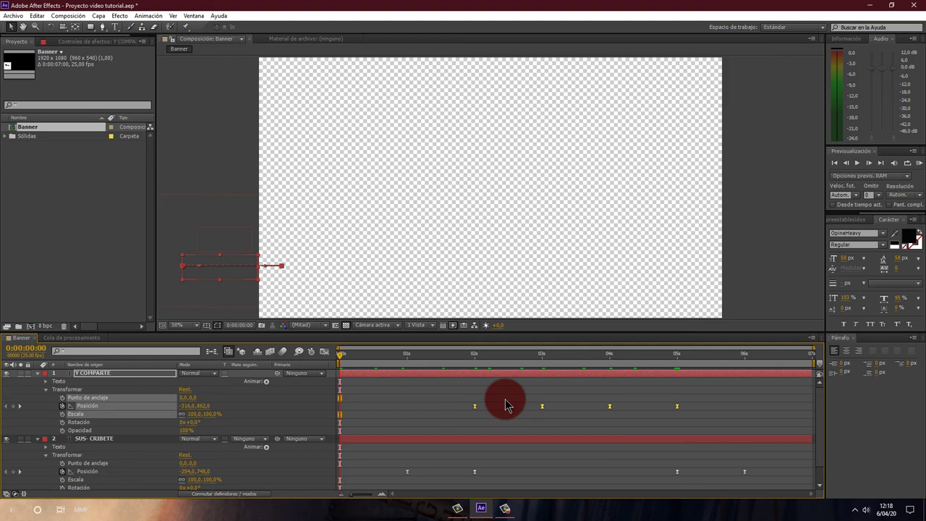
key(space)
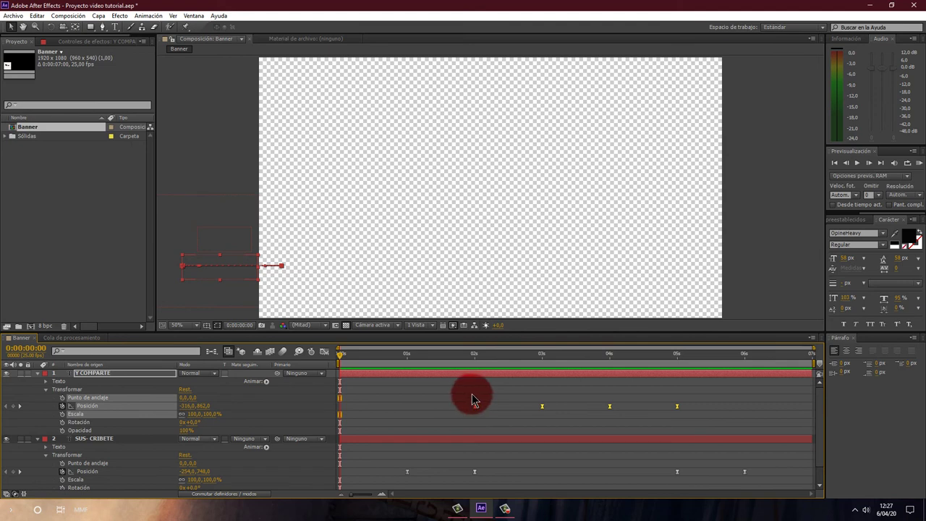
Go to 0:00:02:24 and select both the Y COMPARTE and SUS-CRIBETE layers.
click(345, 360)
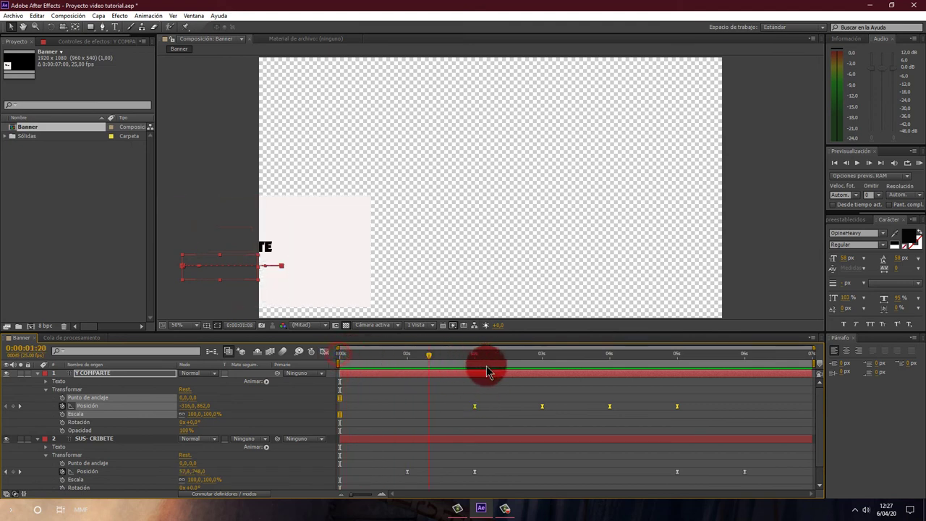
drag(345, 360, 539, 373)
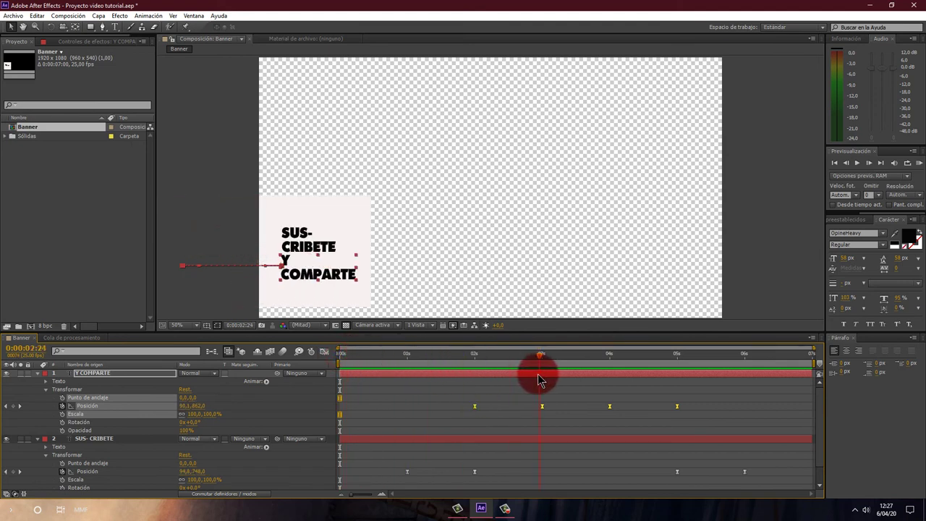
click(112, 376)
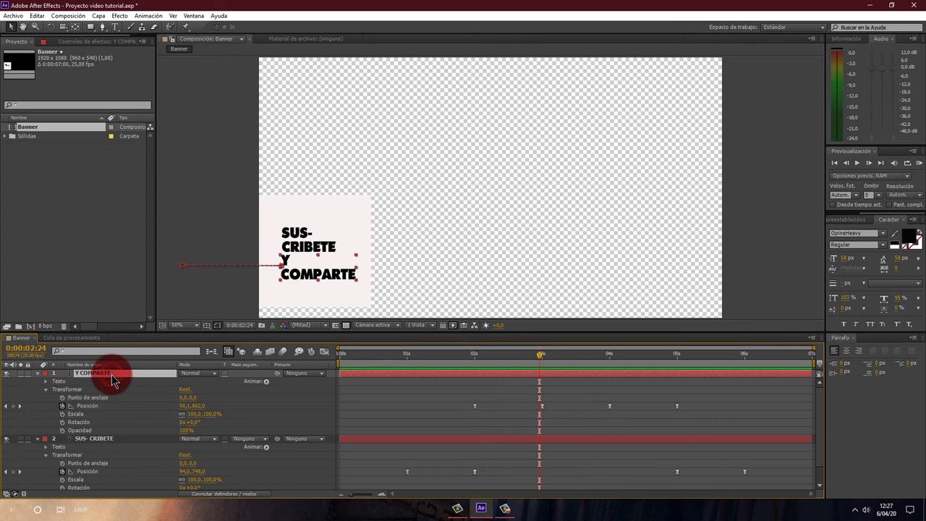
ctrl+click(127, 439)
ctrl+click(128, 439)
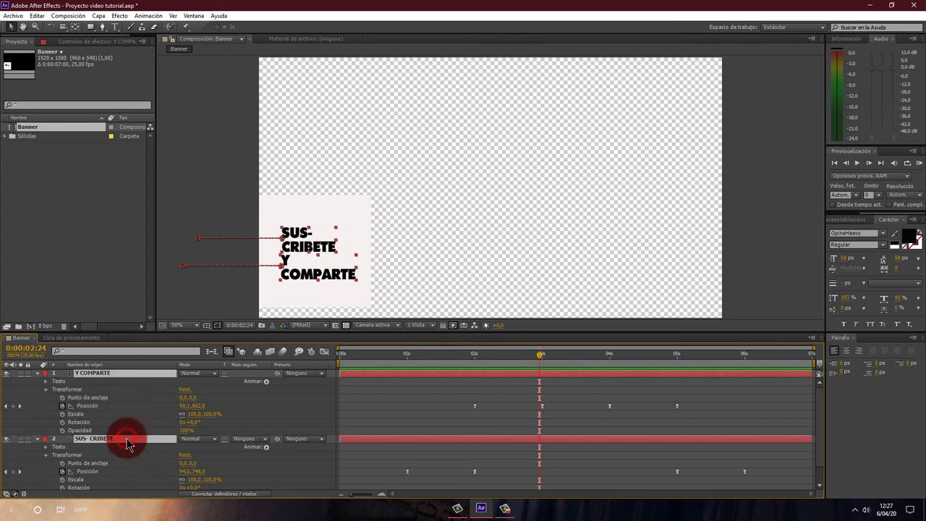
Precompose both text layers into a new composition named 'Textos', transferring all attributes.
click(101, 16)
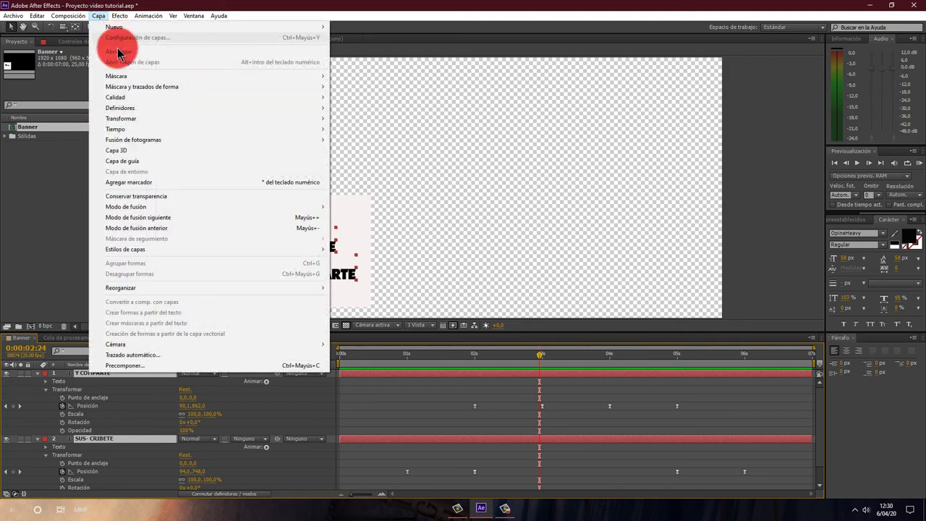
click(119, 365)
text(Textos)
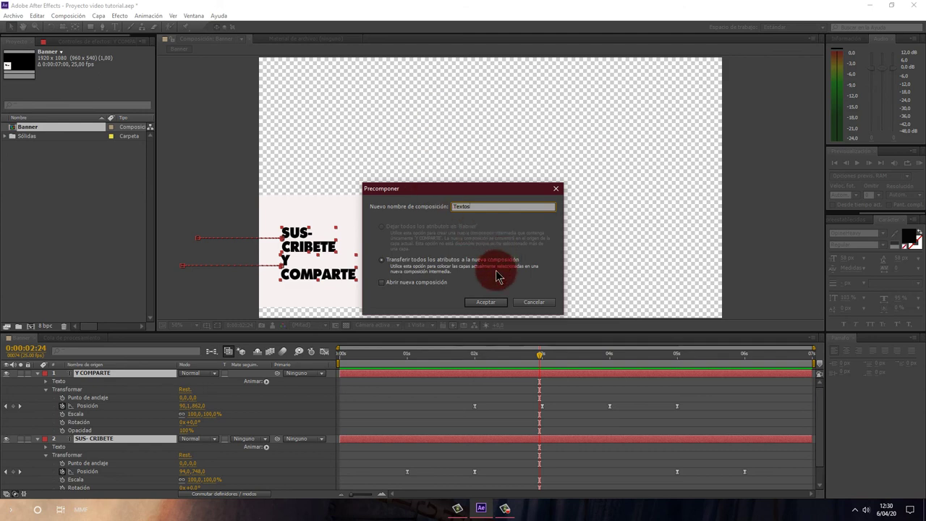
click(486, 303)
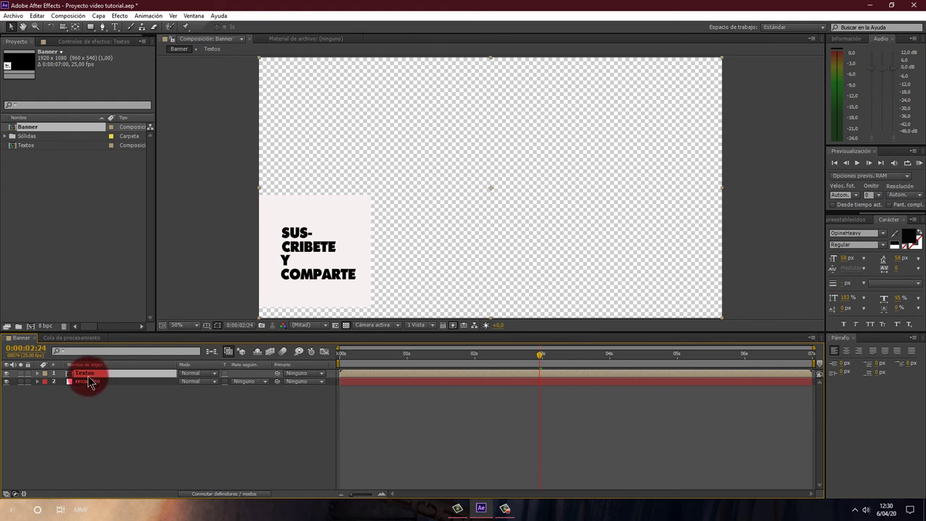
click(91, 379)
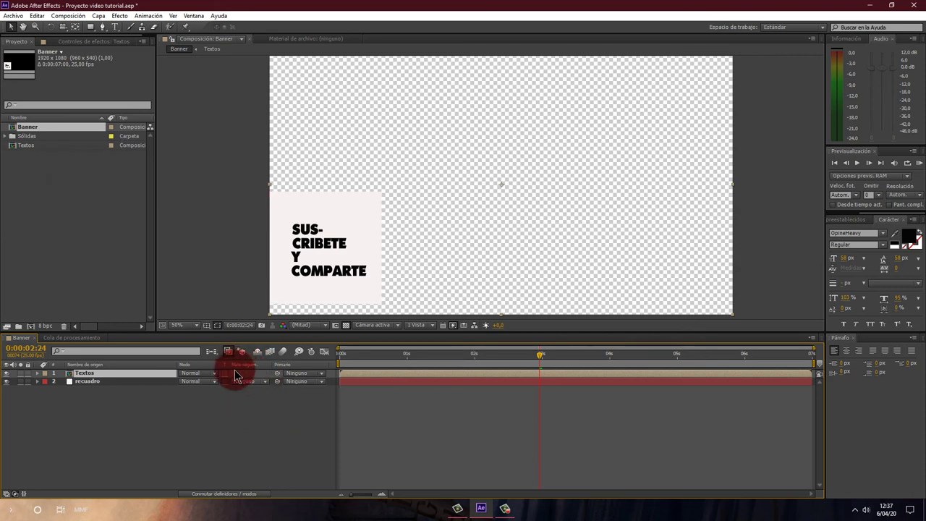
click(14, 495)
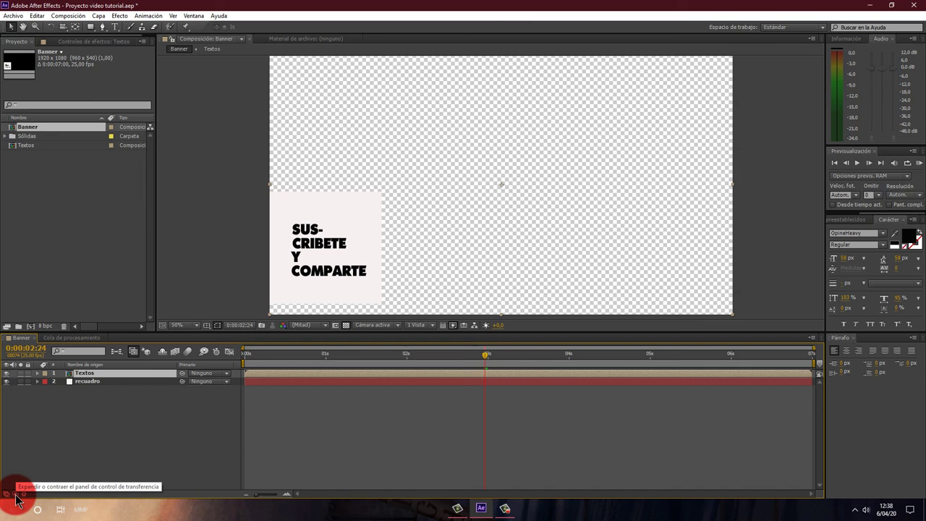
click(14, 495)
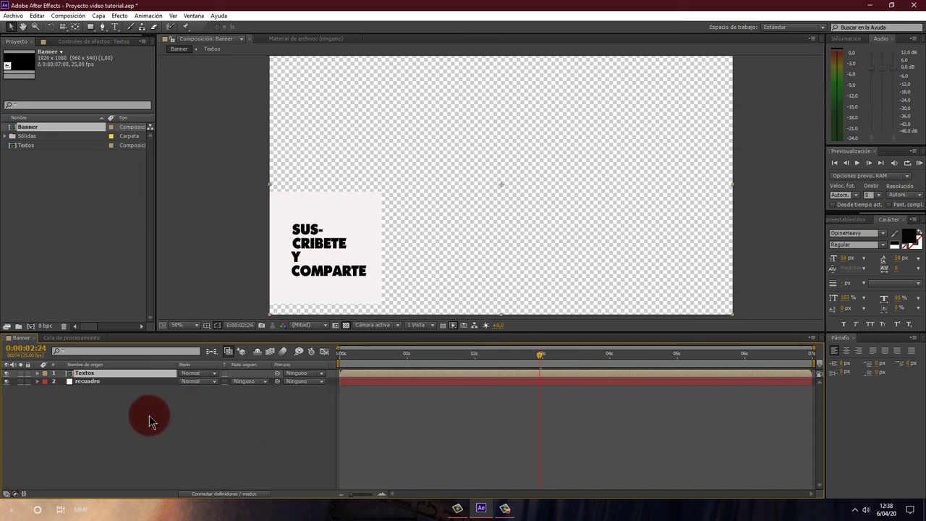
click(108, 382)
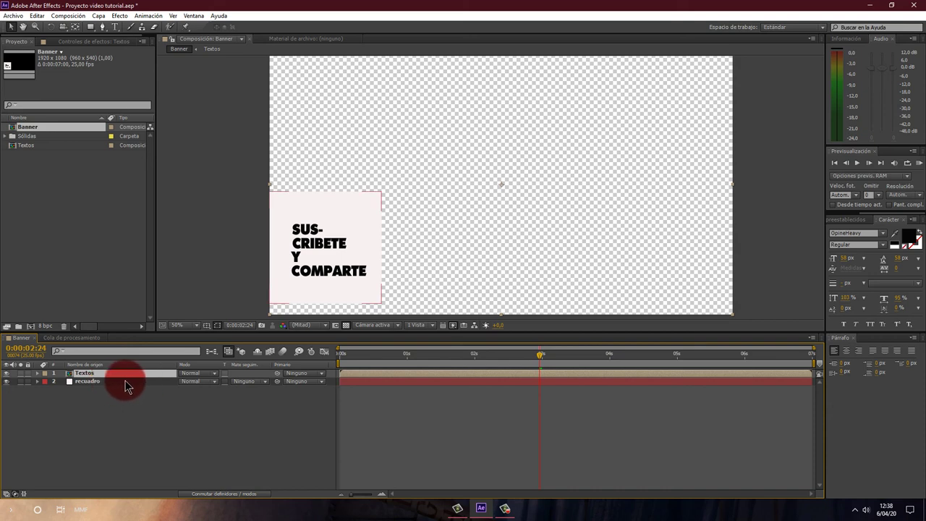
click(124, 383)
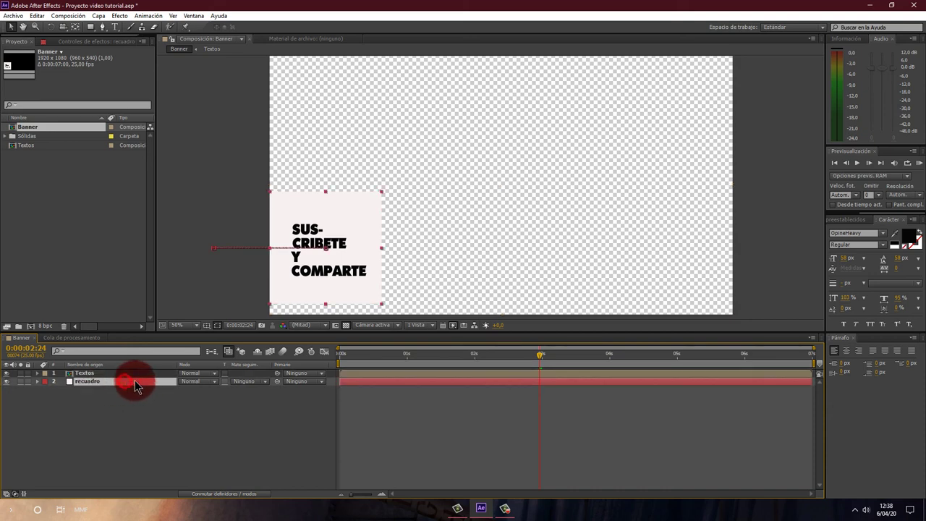
Set recuadro's track matte to Mate alfa invertida "Textos" so the lettering cuts through the square.
click(266, 385)
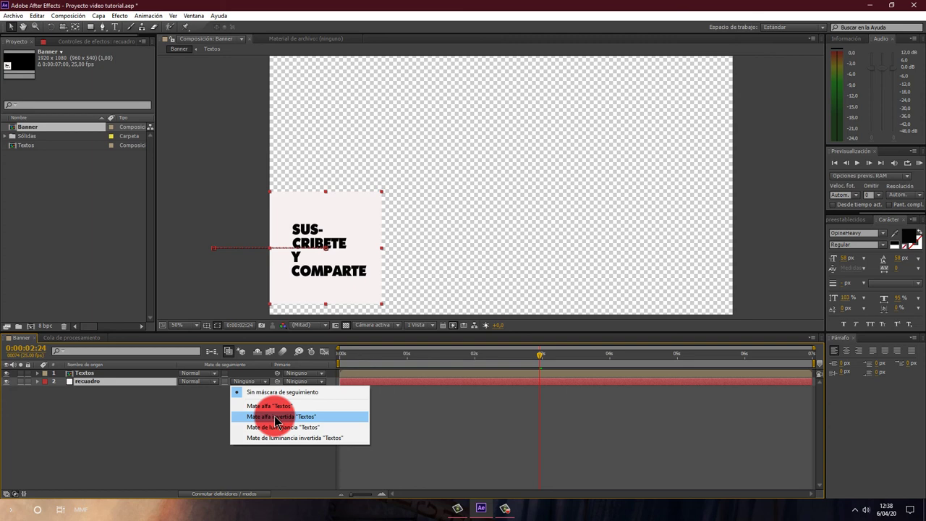
click(275, 417)
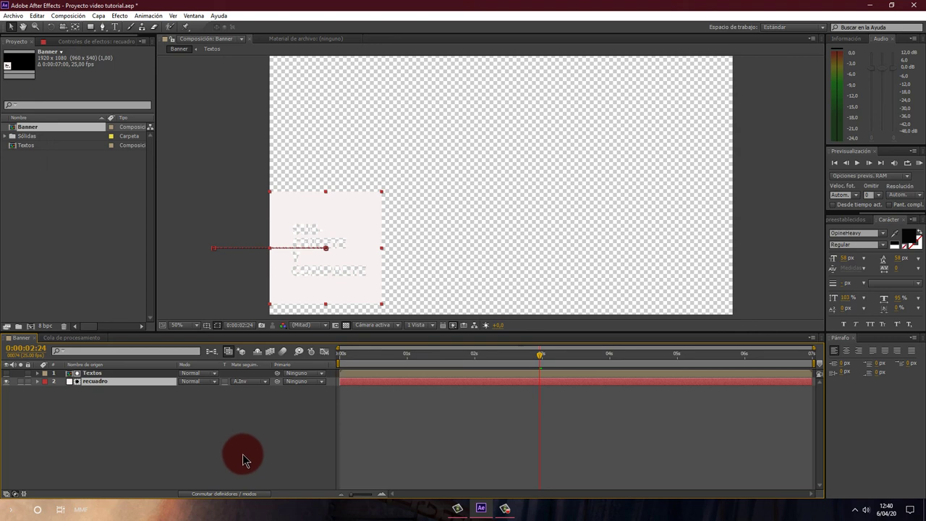
Add Banner to the render queue with the 'Sin pérdida con alfa' output preset, keeping Banner.avi as output.
click(71, 16)
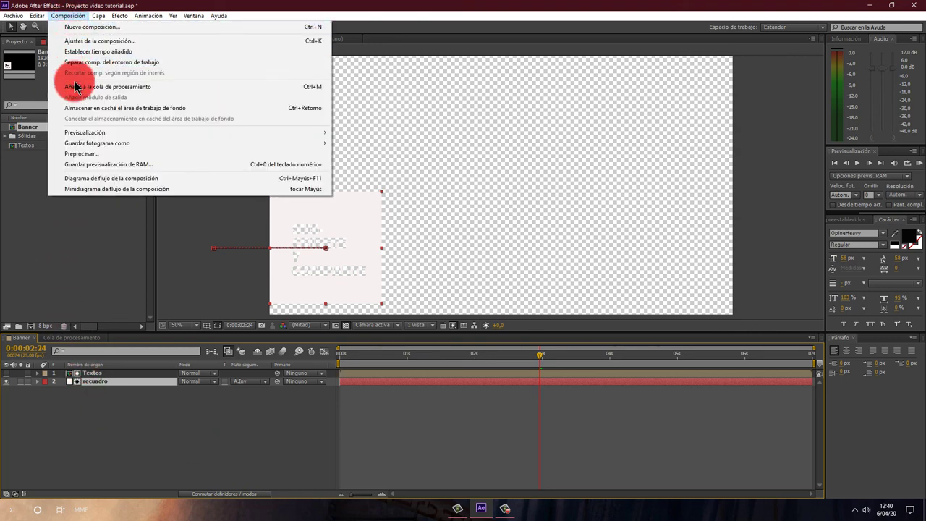
click(77, 86)
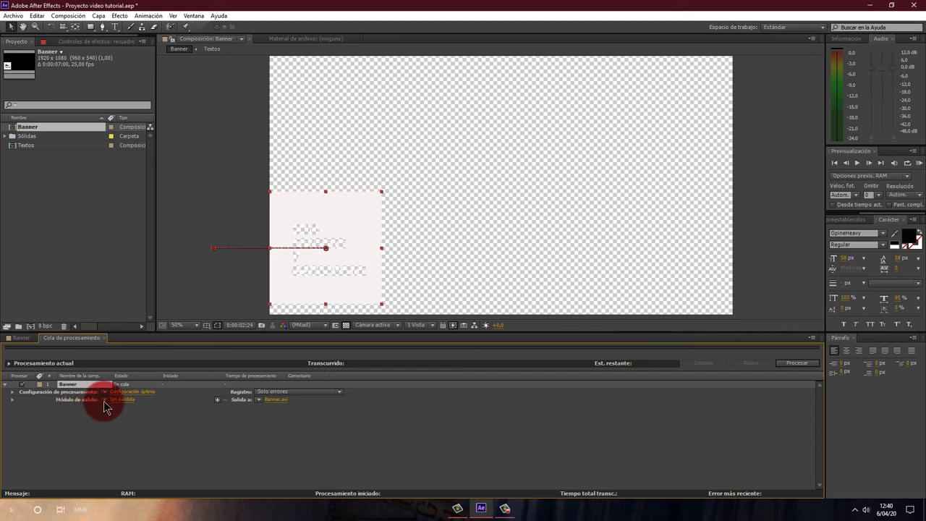
click(105, 400)
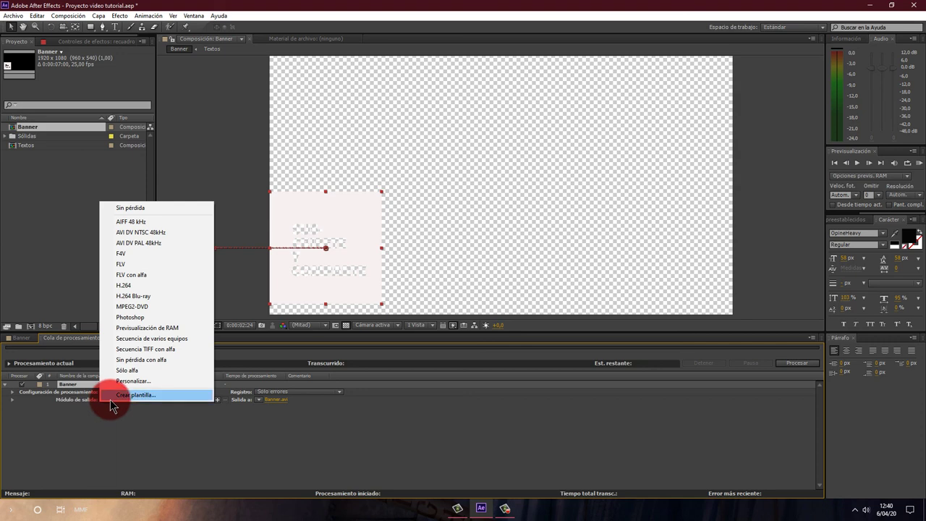
click(131, 360)
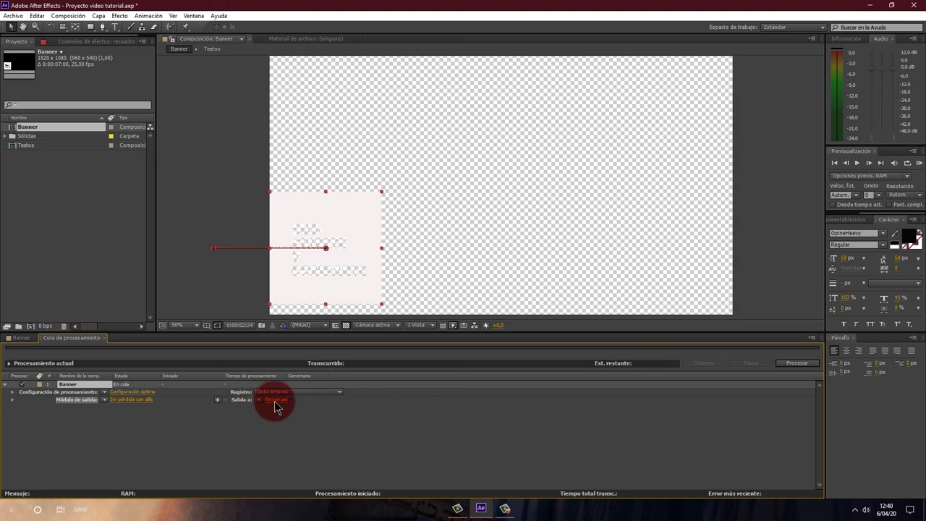
click(275, 401)
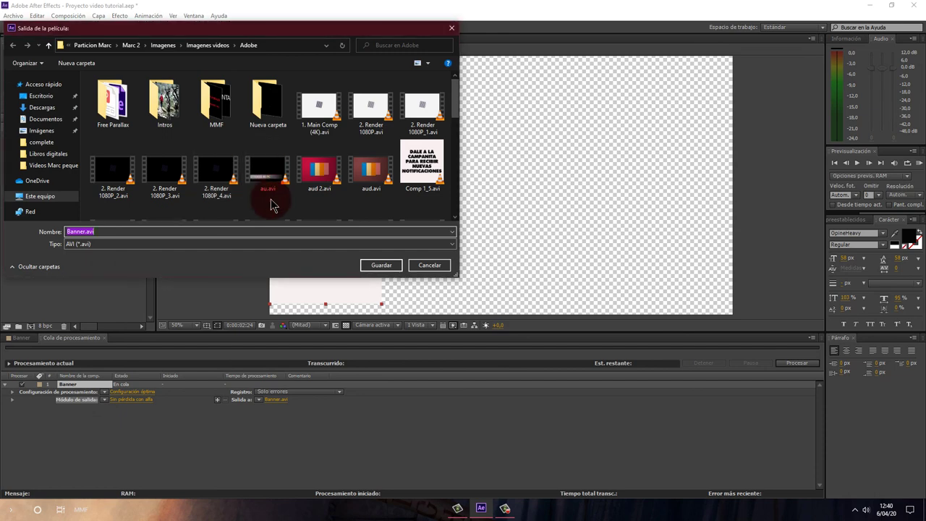
click(427, 267)
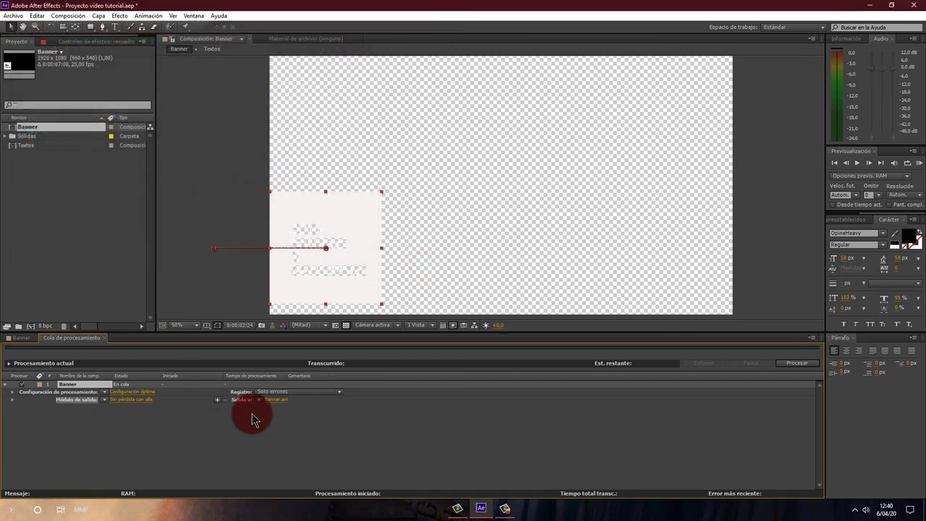
Render the queued Banner composition, then play the Camtasia clip and pause it at 0:00:11:04.
click(802, 366)
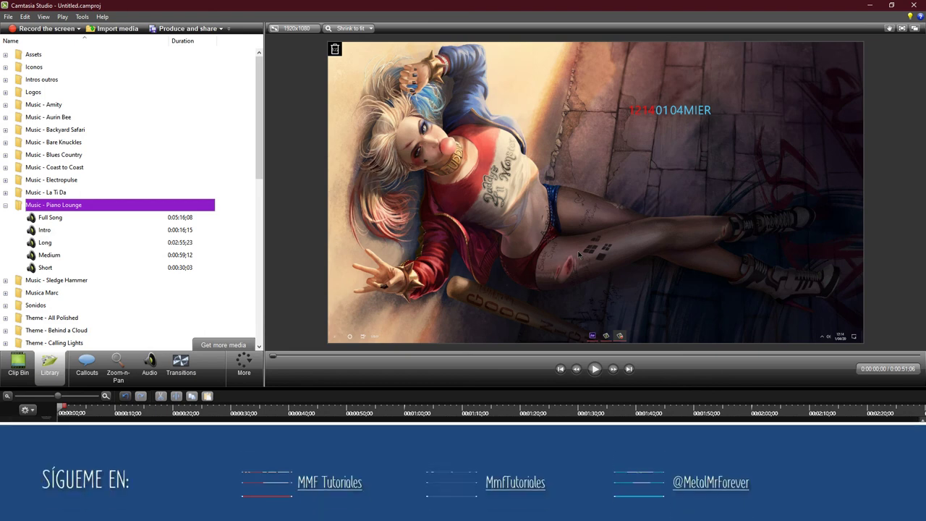
click(595, 369)
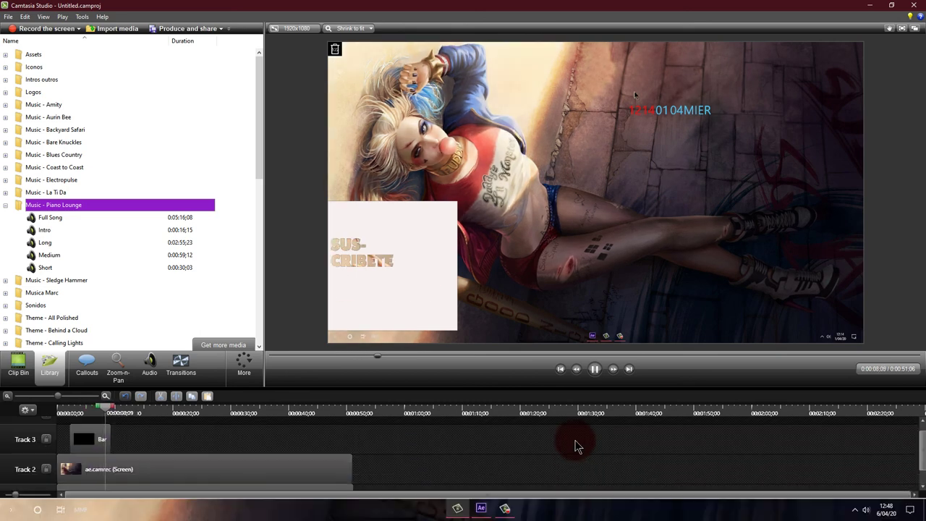
click(595, 371)
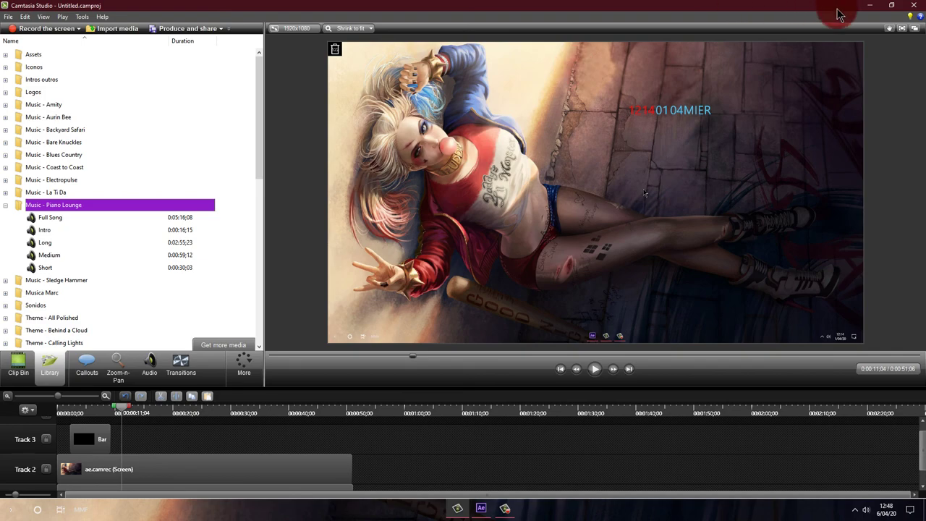
Minimize Camtasia and then After Effects to reveal the Windows desktop.
click(867, 8)
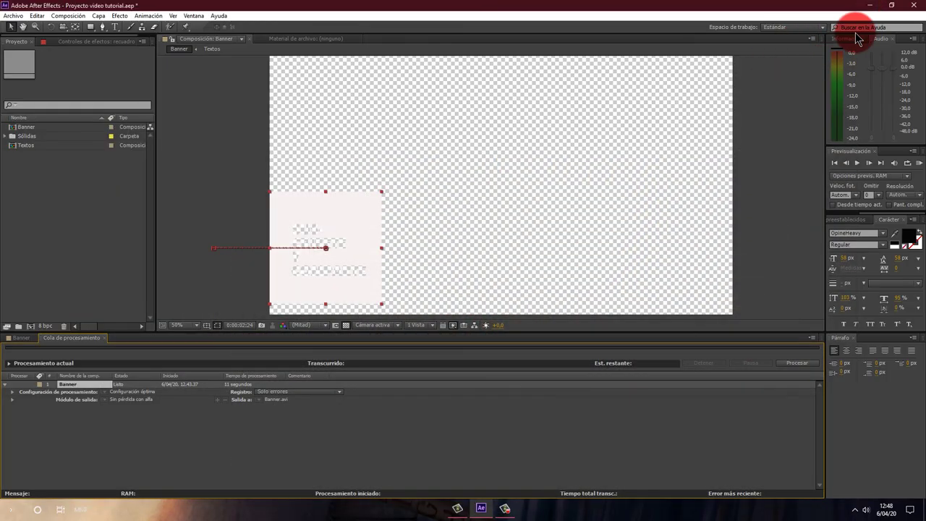
click(872, 9)
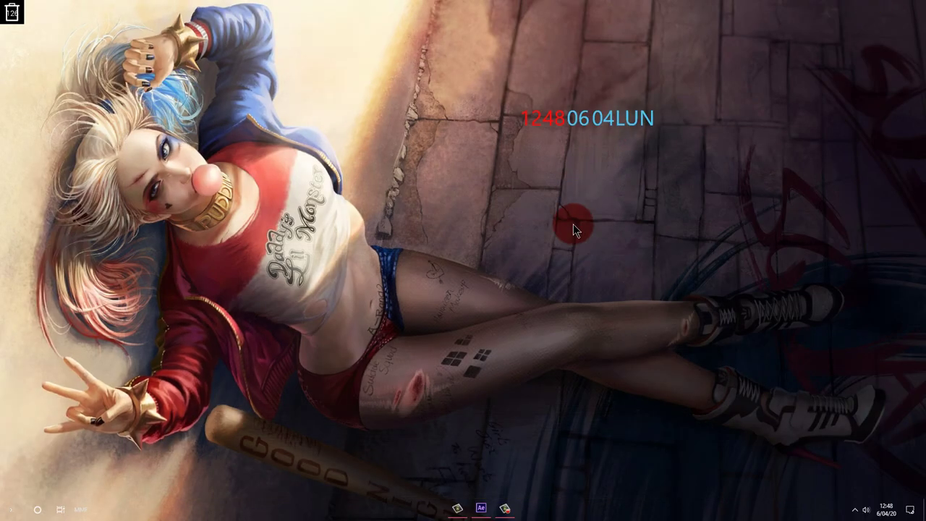